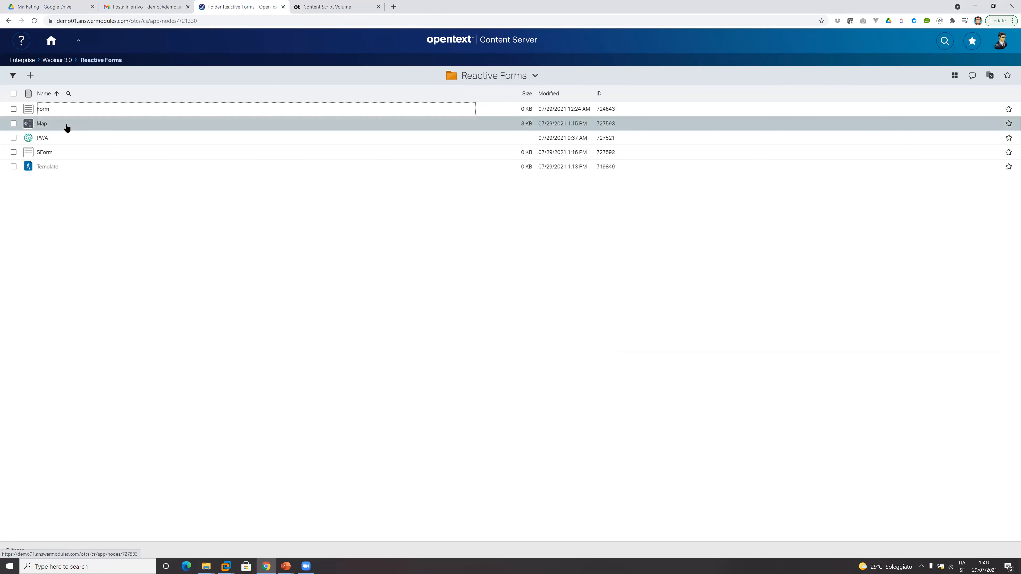
Open the SForm form from the Reactive Forms folder in a new browser tab.
right_click(40, 110)
click(75, 237)
right_click(42, 151)
click(76, 157)
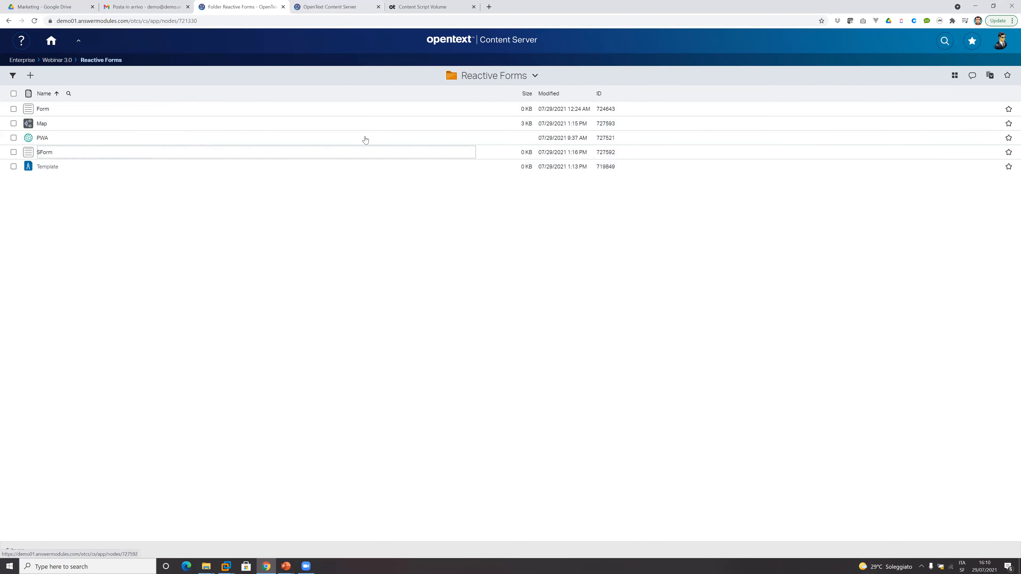
Switch the Reactive Forms folder to classic view and open the Template's View2 in Form Builder.
click(1006, 48)
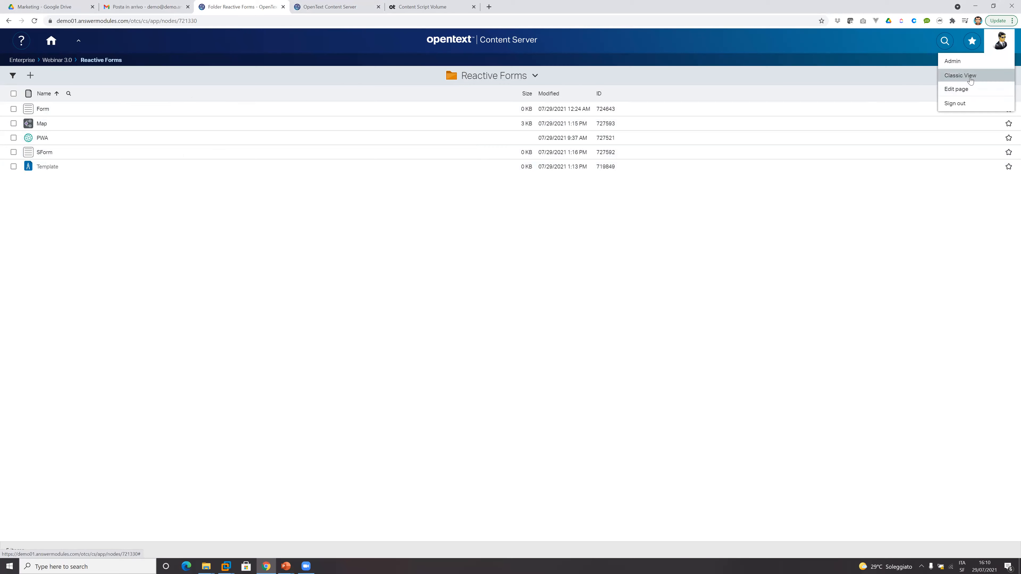
click(963, 76)
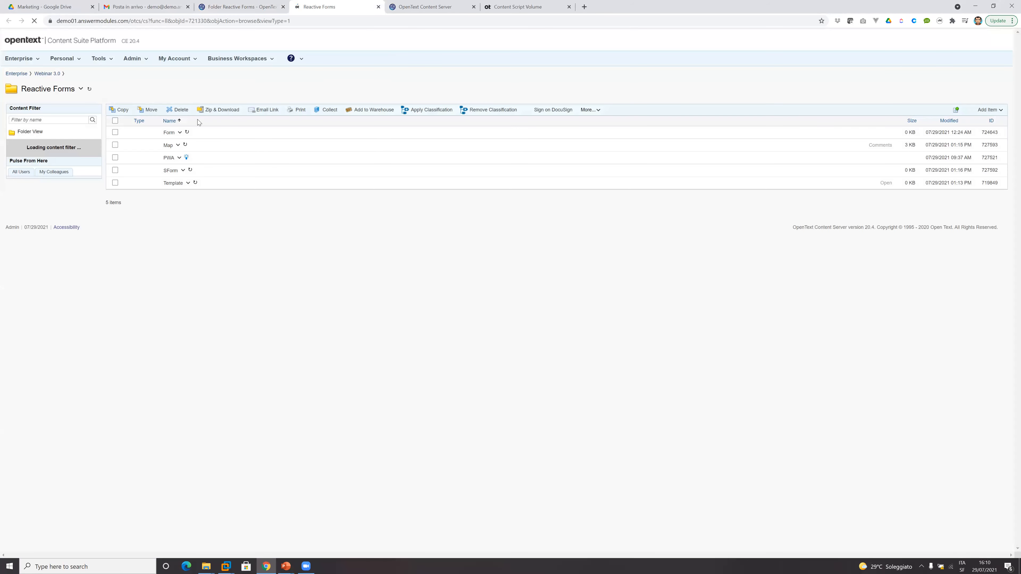
click(188, 184)
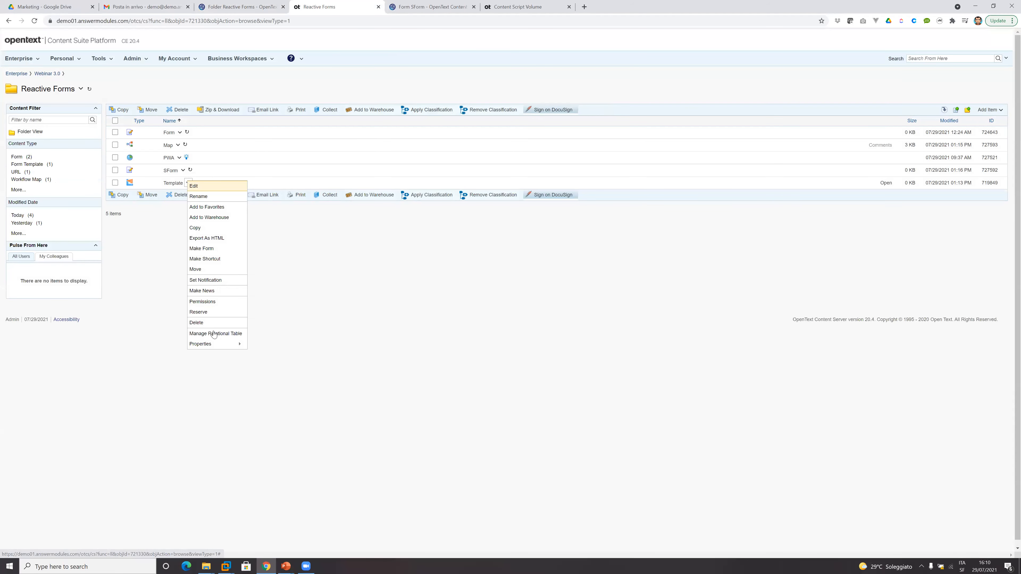
mouse_move(237, 343)
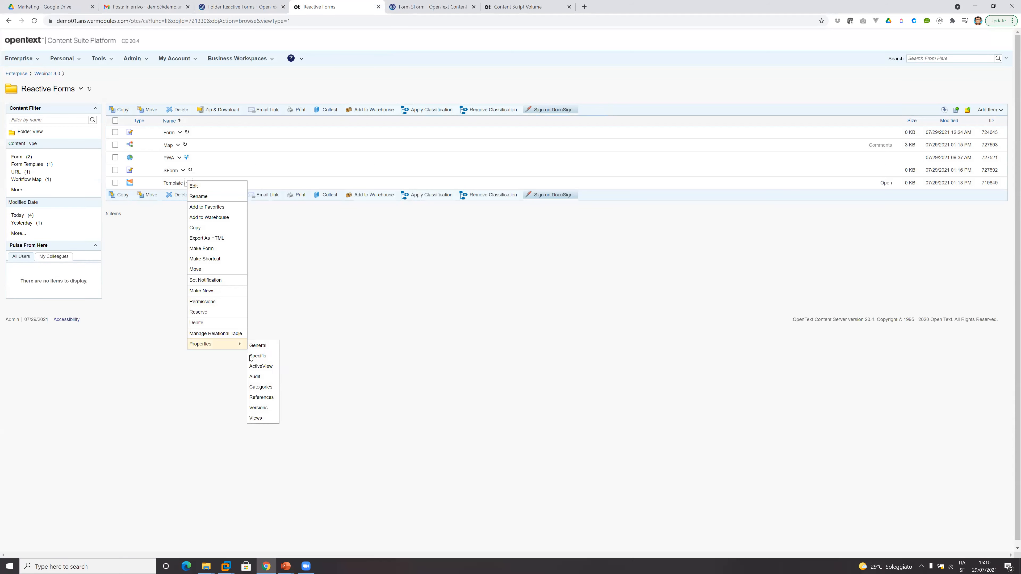
click(265, 419)
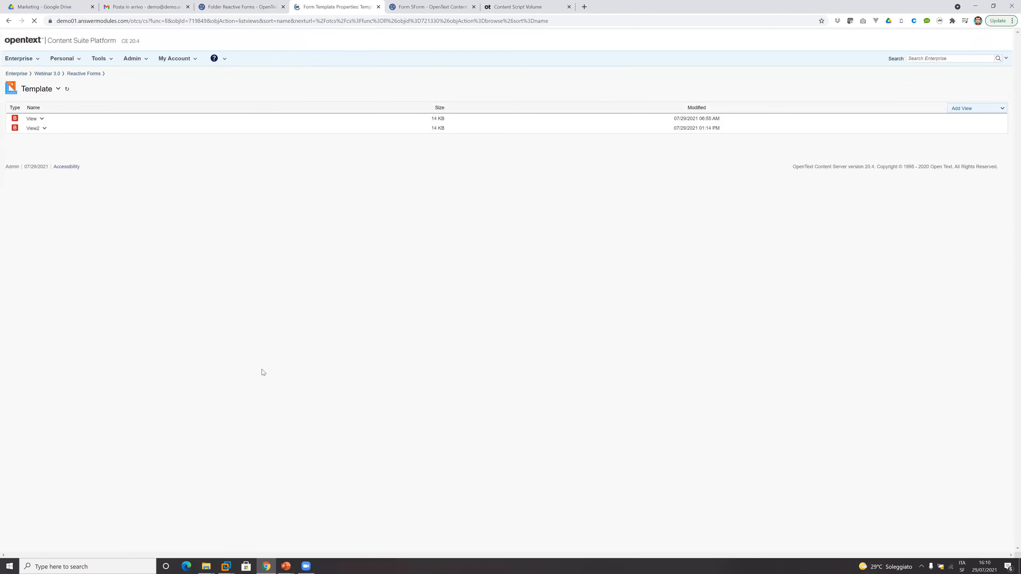
click(45, 145)
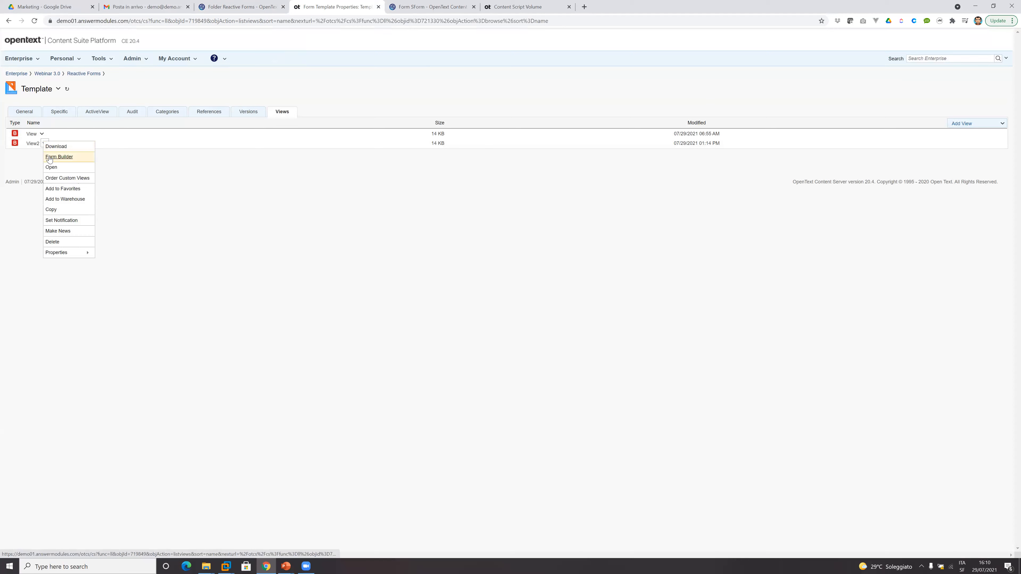
click(82, 157)
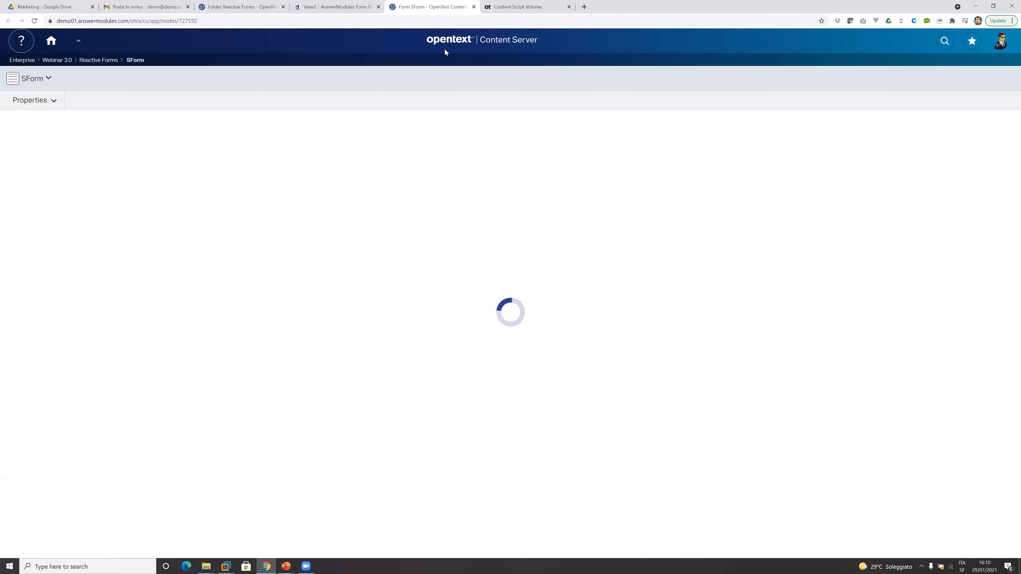
In the SForm browser tab, go back to the Reactive Forms folder and open the SForm form for filling in.
click(48, 78)
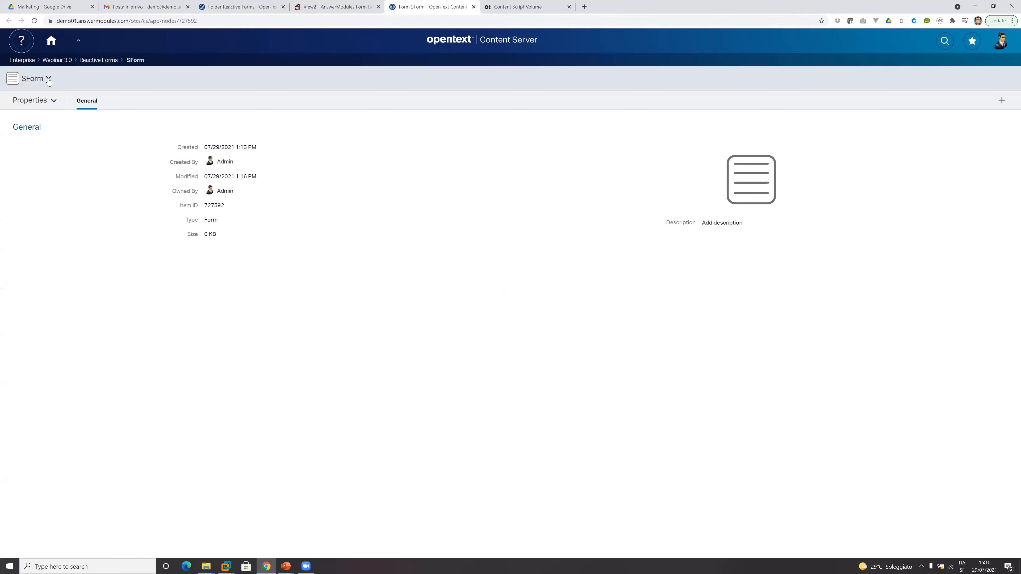
click(110, 61)
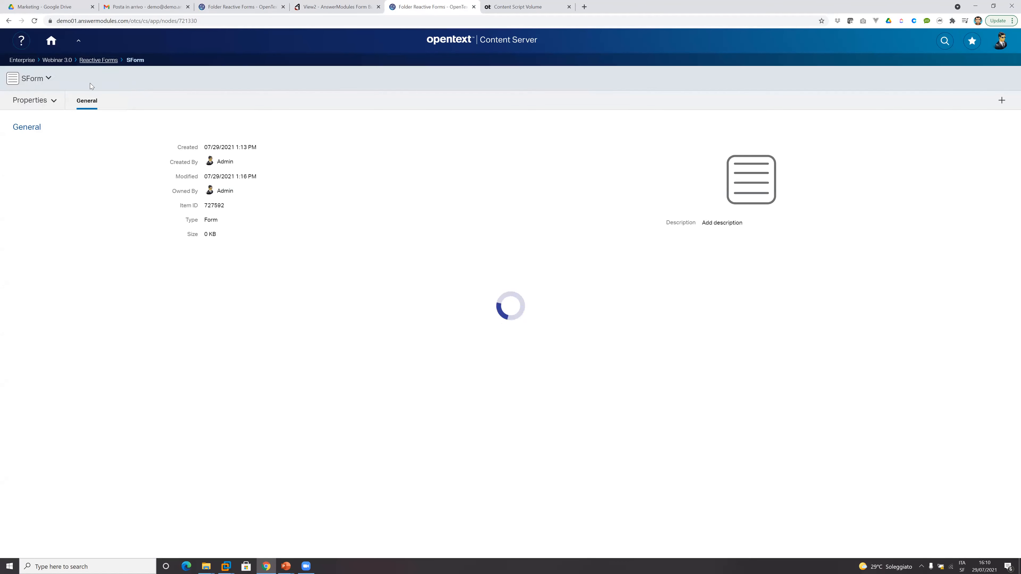
click(43, 154)
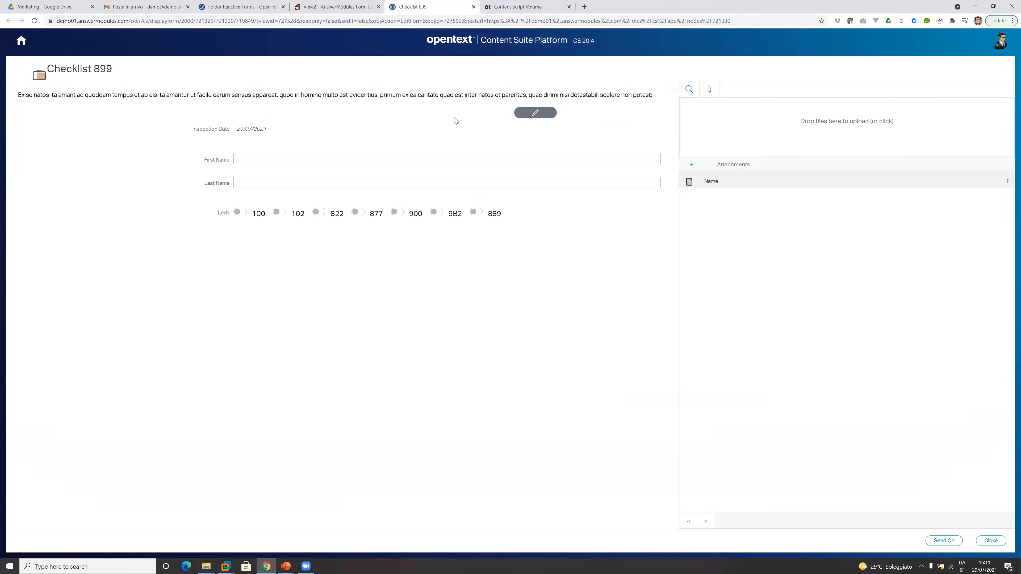
Examine the configuration of View2's Inspection Date and WARNING LED 877 widgets in Form Builder, and return to the Checklist 899 form.
click(299, 12)
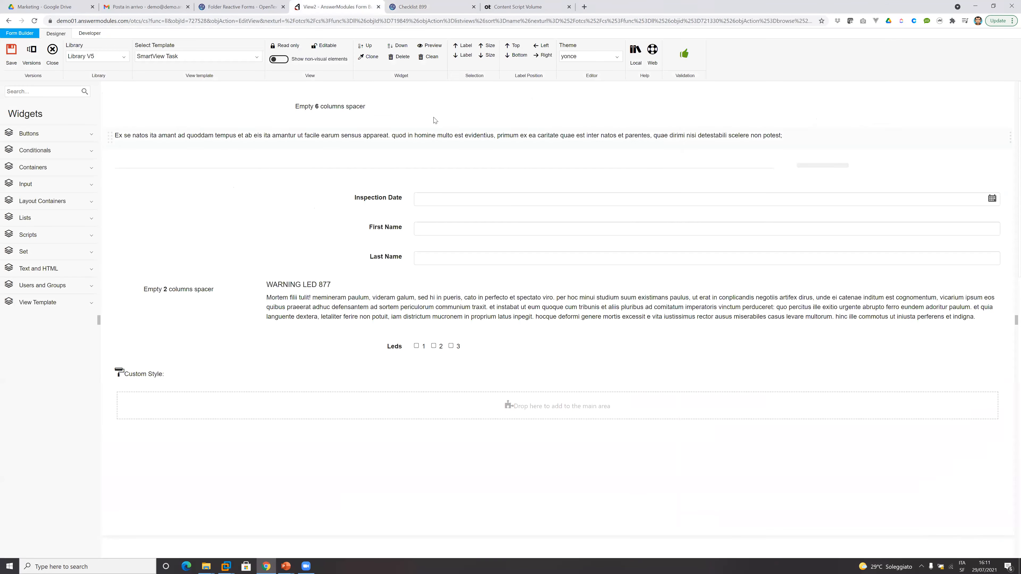
click(623, 194)
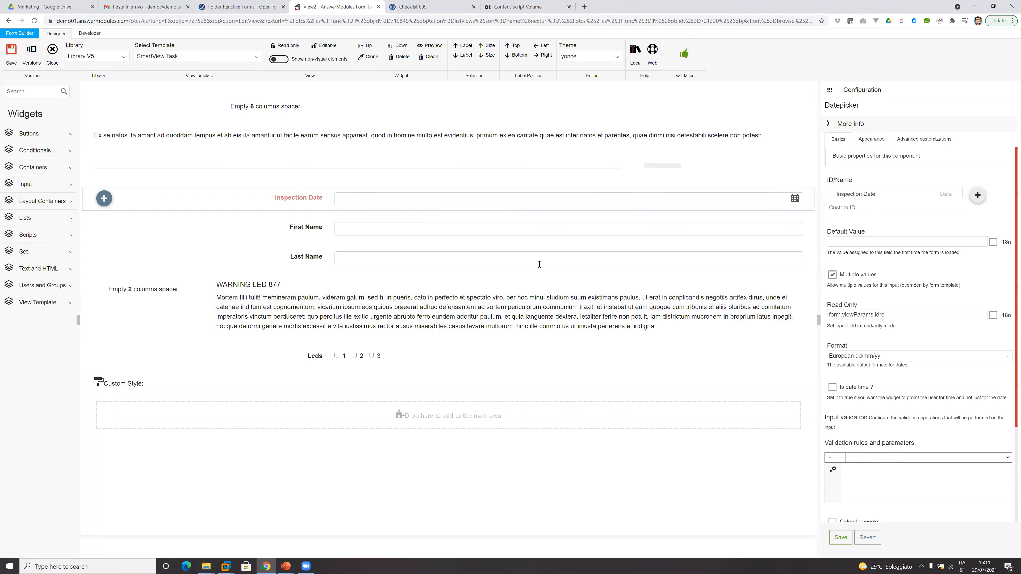
click(398, 321)
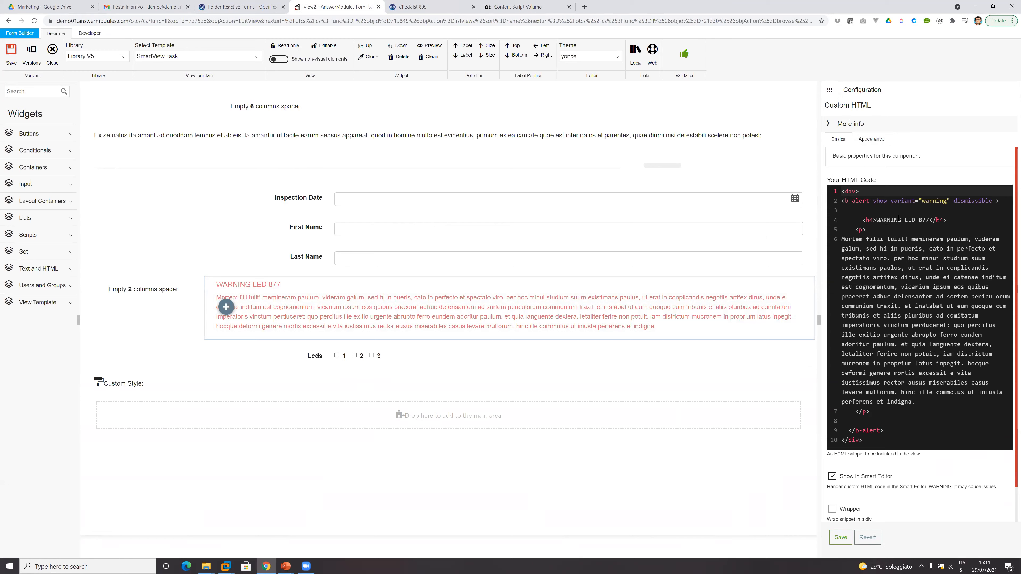
click(446, 7)
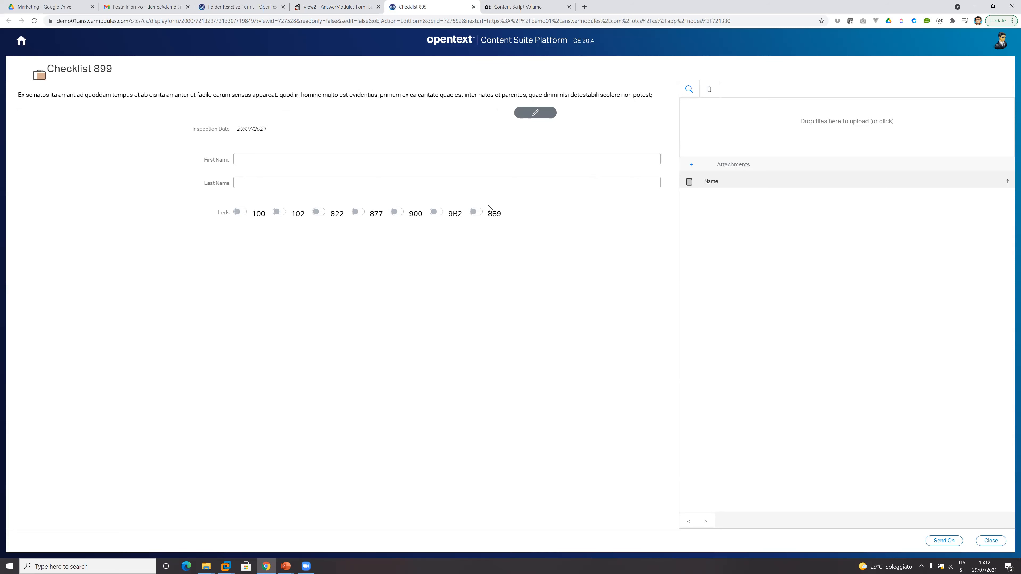
Try to send on the form with both name fields empty, and switch on Leds 100, 102, 822 and 877.
click(955, 542)
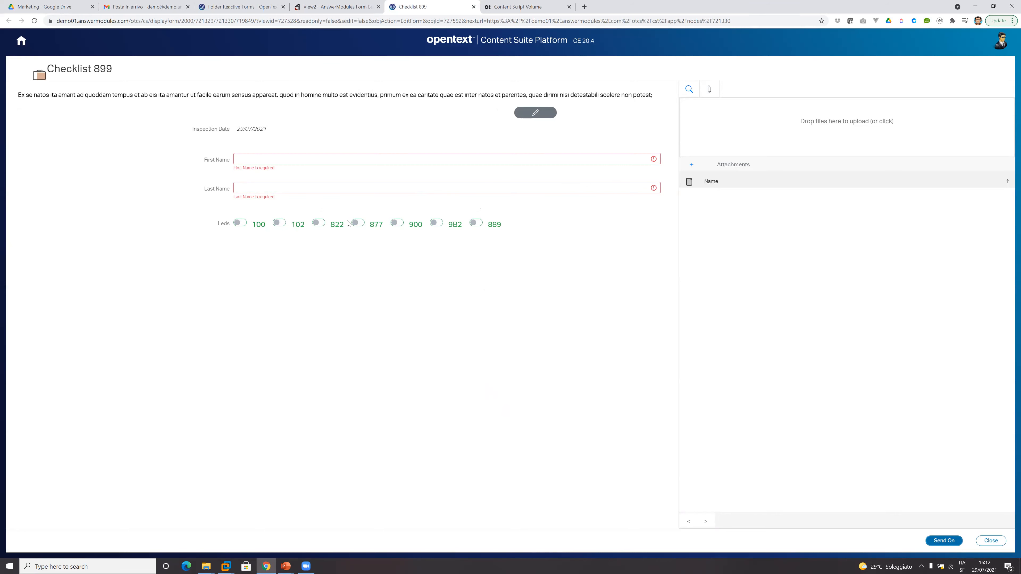
click(240, 223)
click(280, 224)
click(320, 224)
click(360, 225)
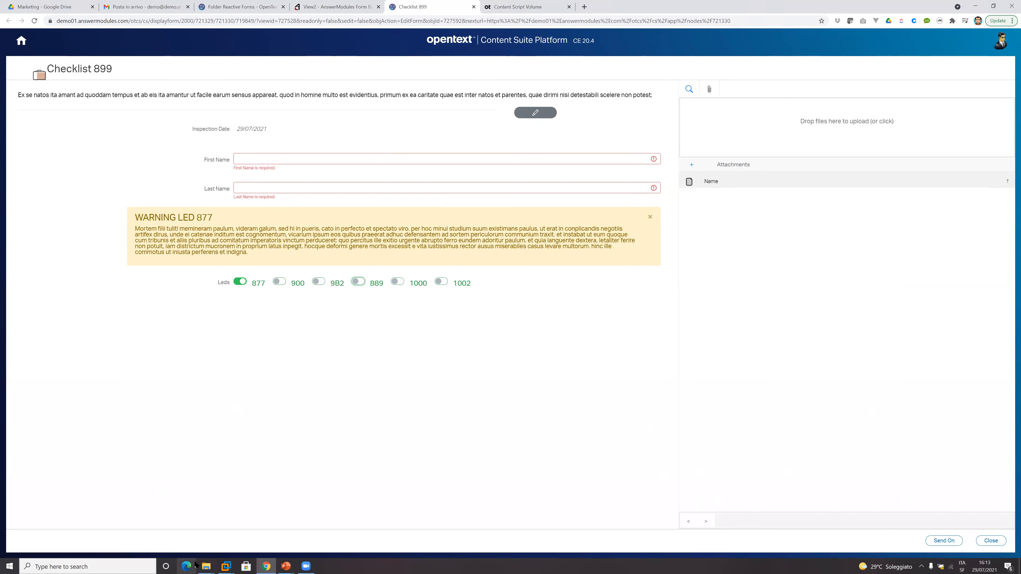
Upload the DEMO folder from the Invoices window in File Explorer to the form's attachments.
click(206, 566)
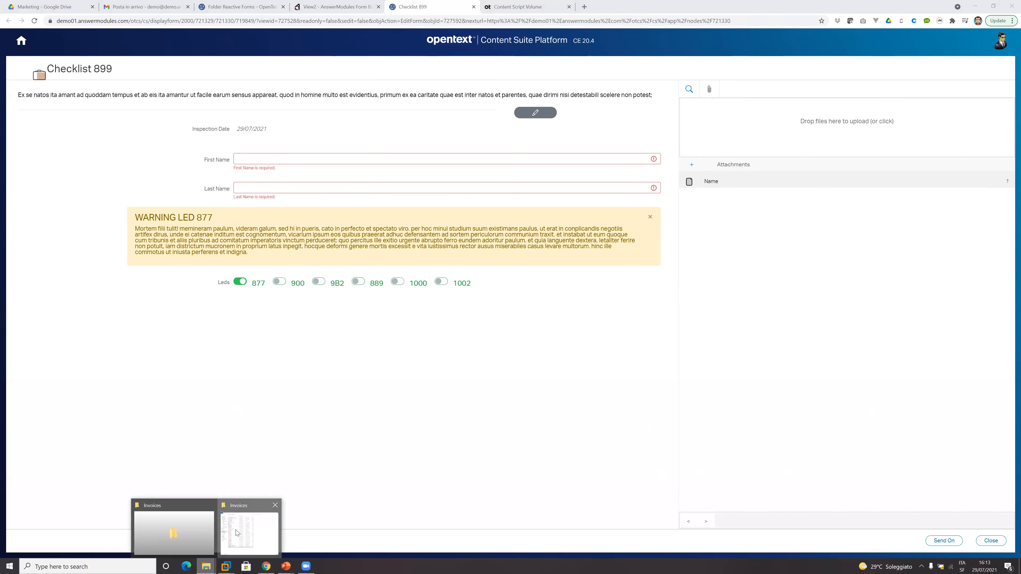
click(237, 535)
drag(353, 346, 864, 157)
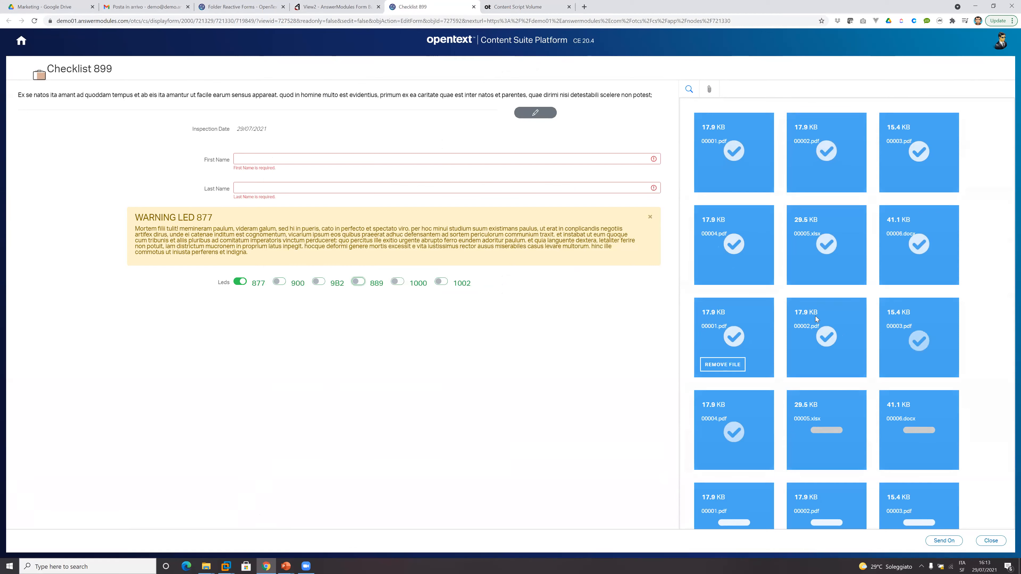
mouse_move(816, 314)
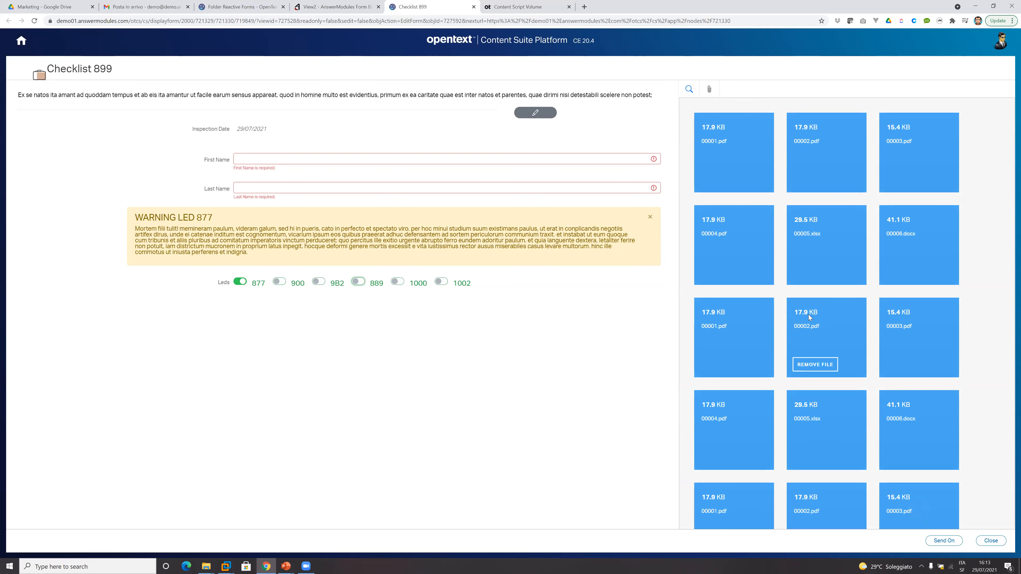
Browse the attachments to DEMO > Folder A > Folder C and inspect 00001.pdf.
click(714, 196)
click(714, 282)
click(716, 296)
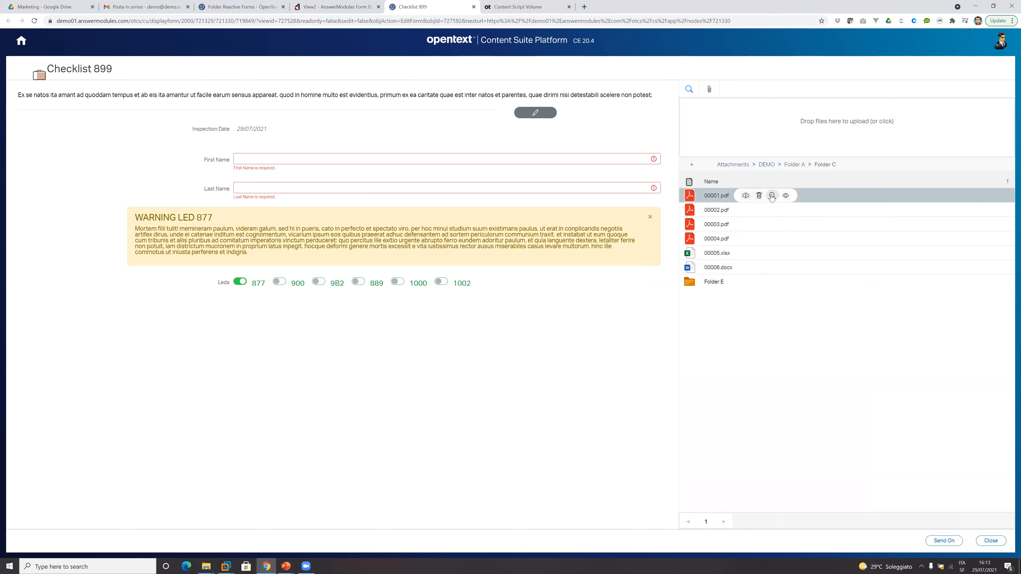
click(773, 198)
click(709, 90)
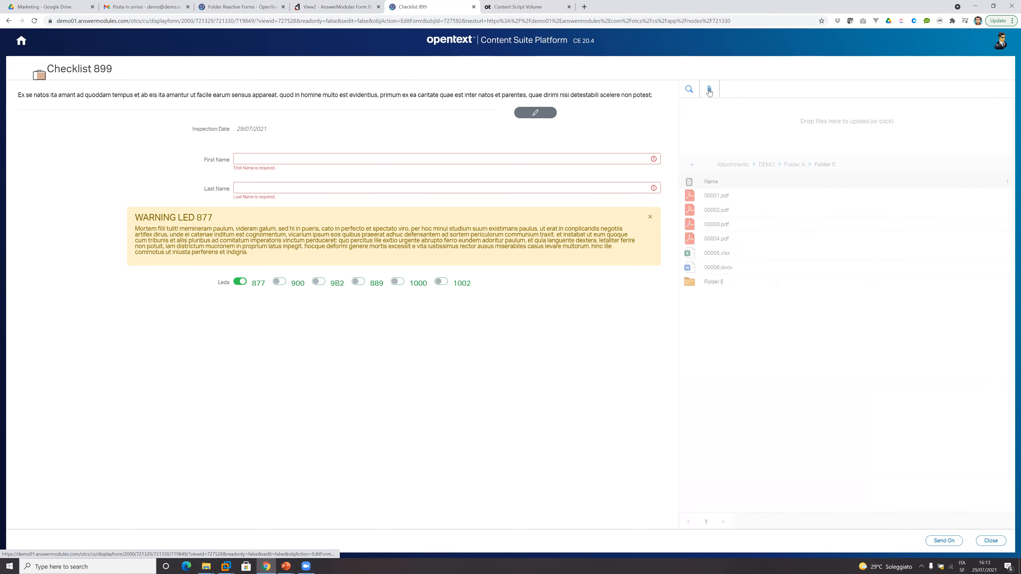
click(691, 165)
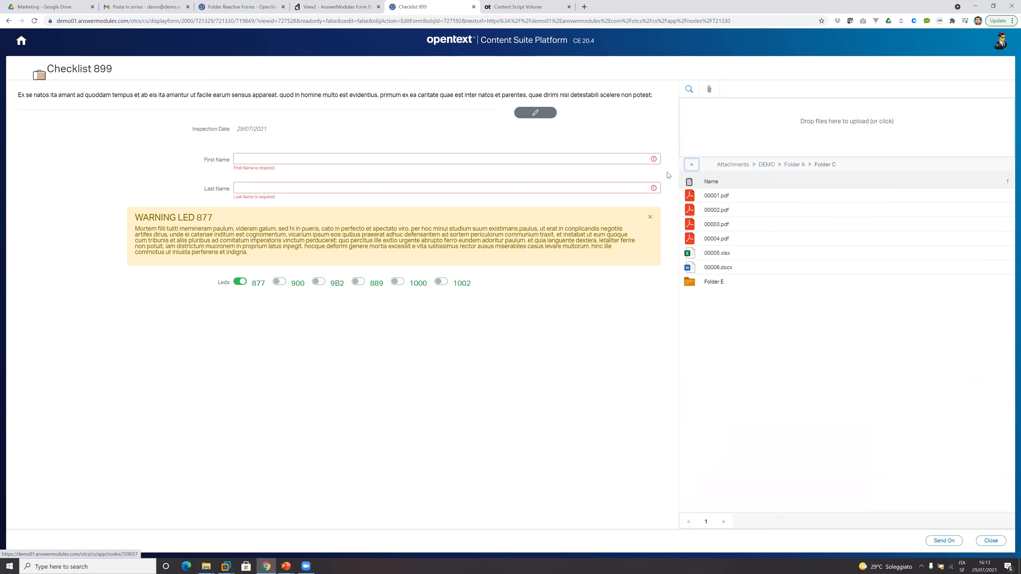
click(694, 165)
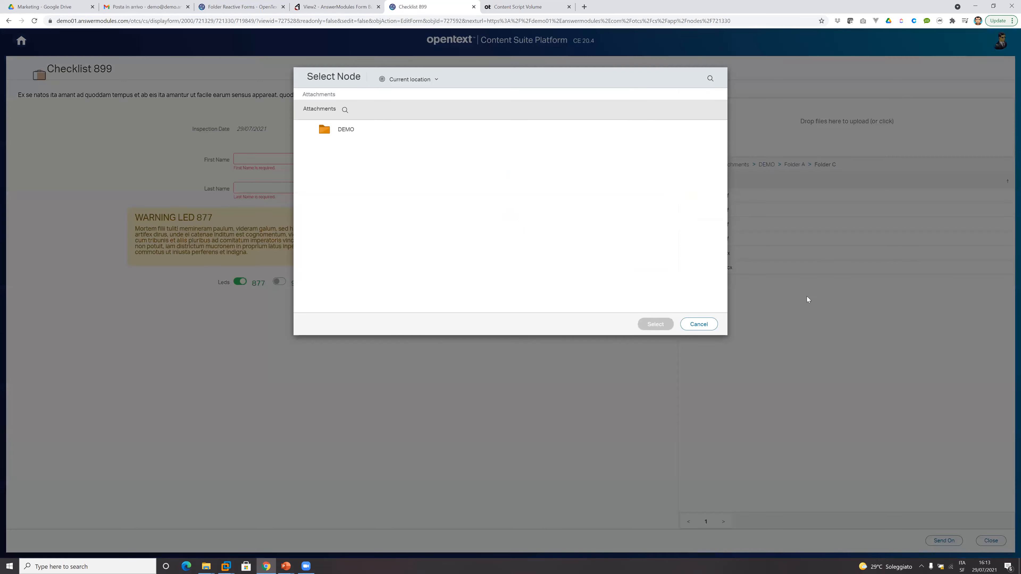
click(699, 324)
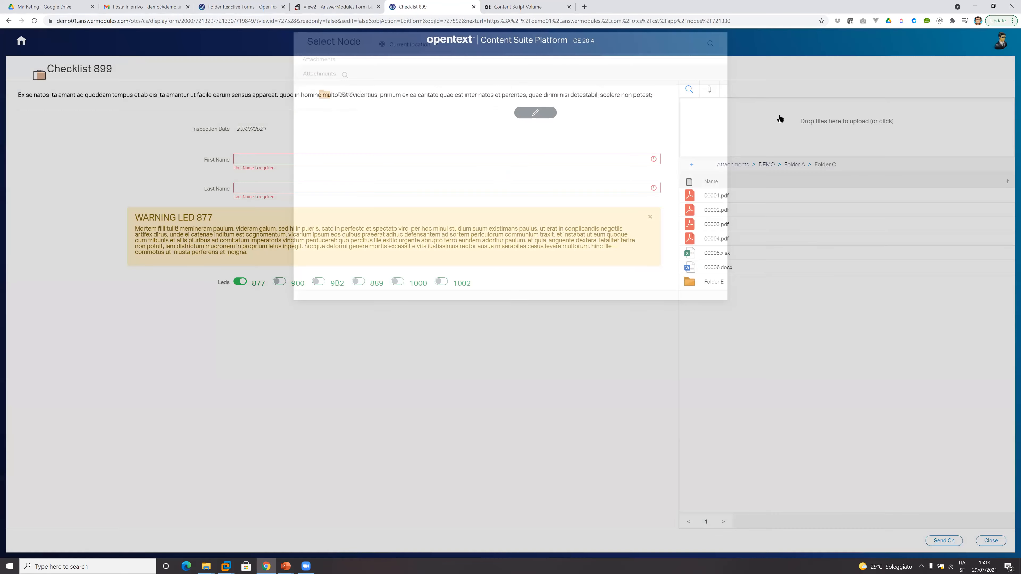
Return to the root of the attachments and delete the DEMO folder.
click(747, 165)
mouse_move(738, 201)
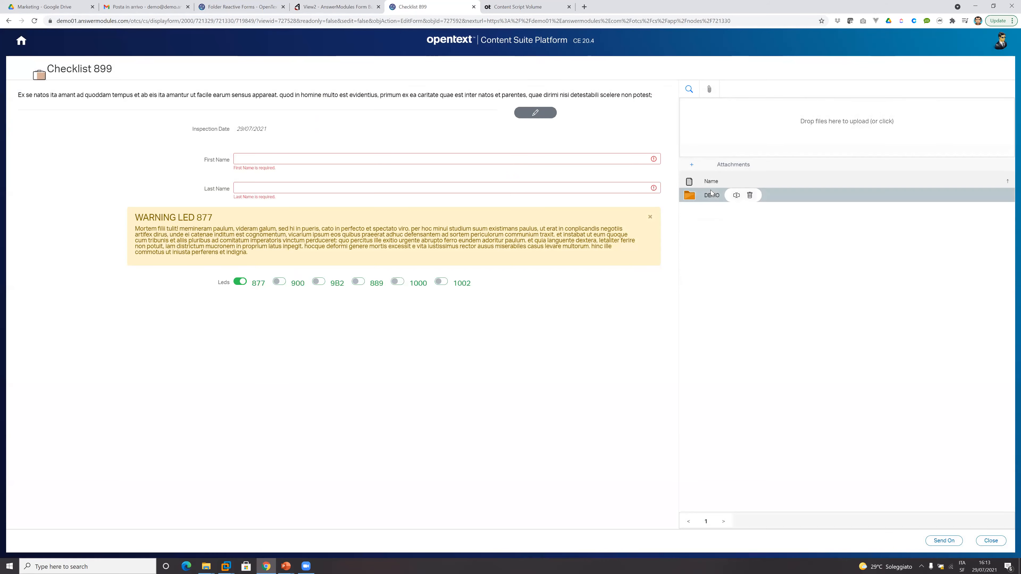
click(750, 195)
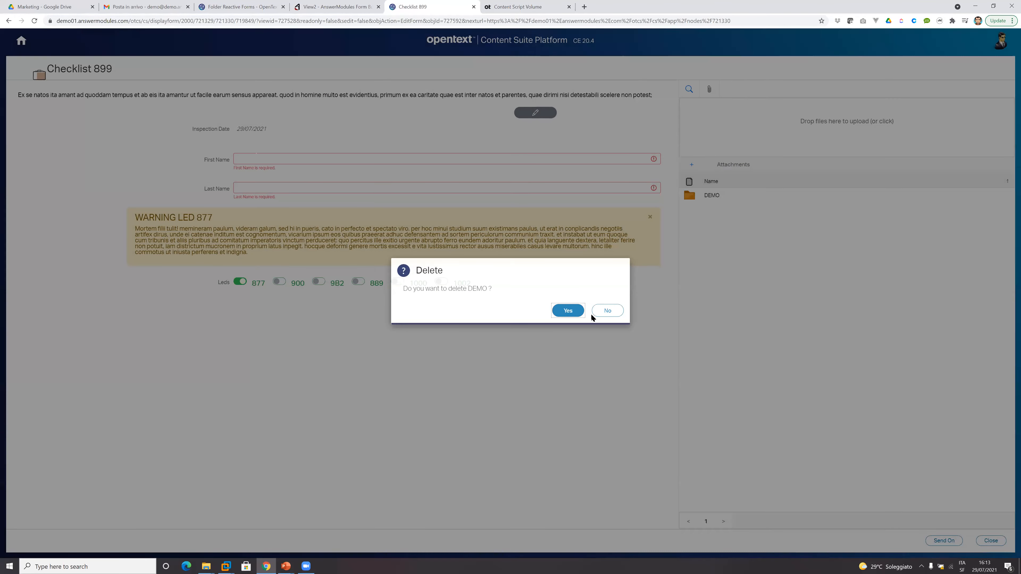
click(587, 305)
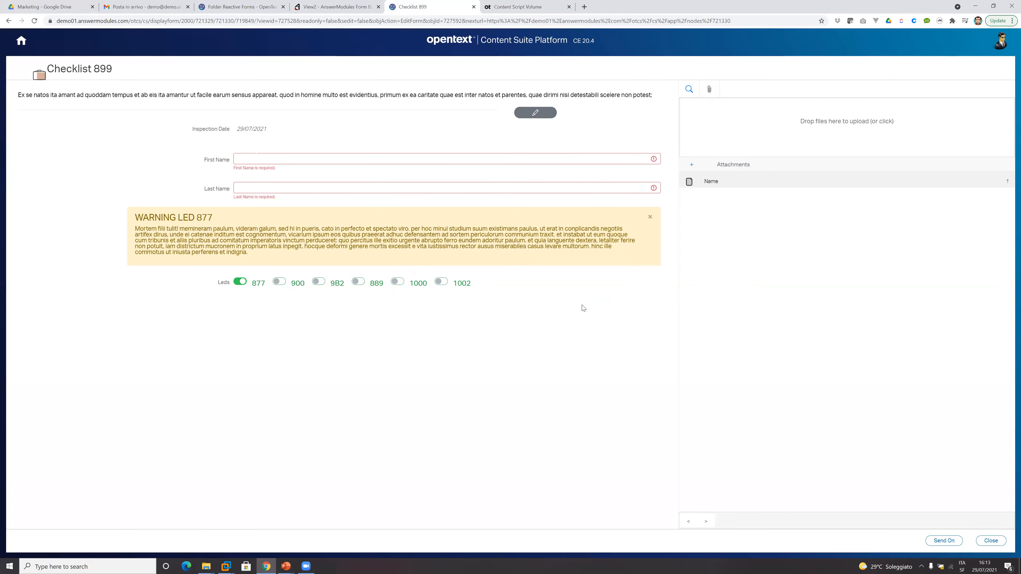
Dismiss the LED 877 warning and change the Inspection Date to 30/07/2021.
click(650, 218)
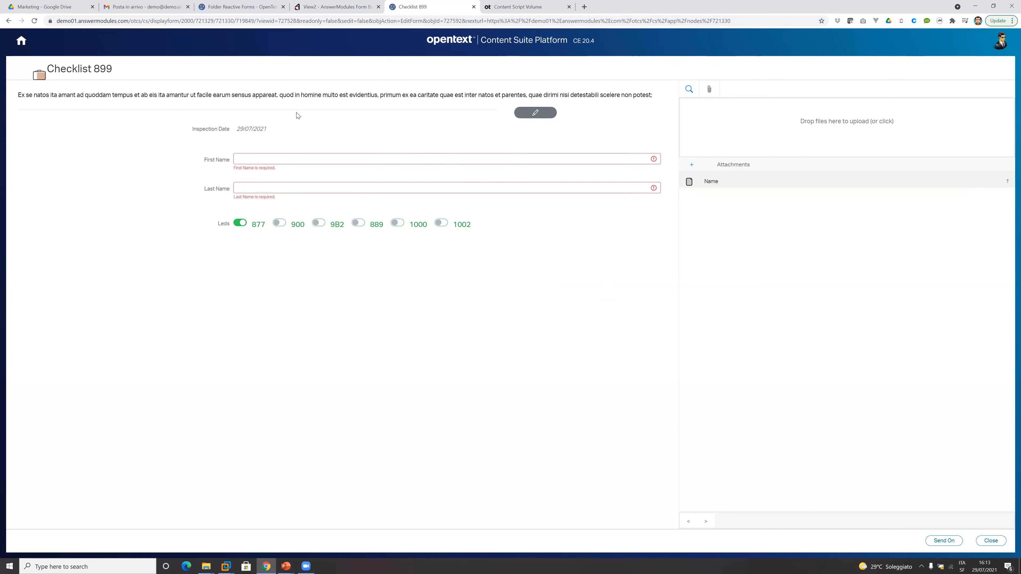
click(531, 120)
click(348, 126)
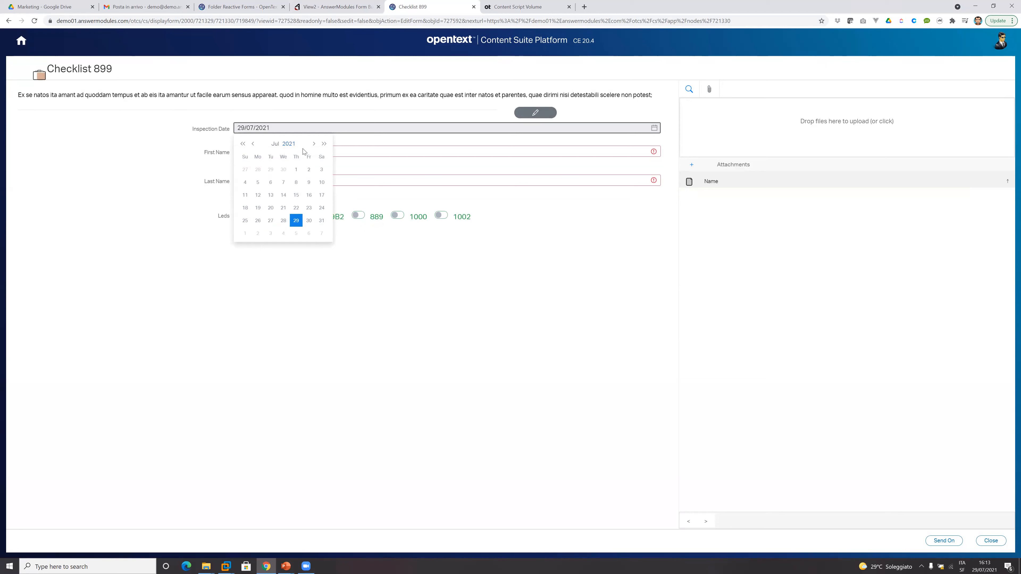
click(309, 221)
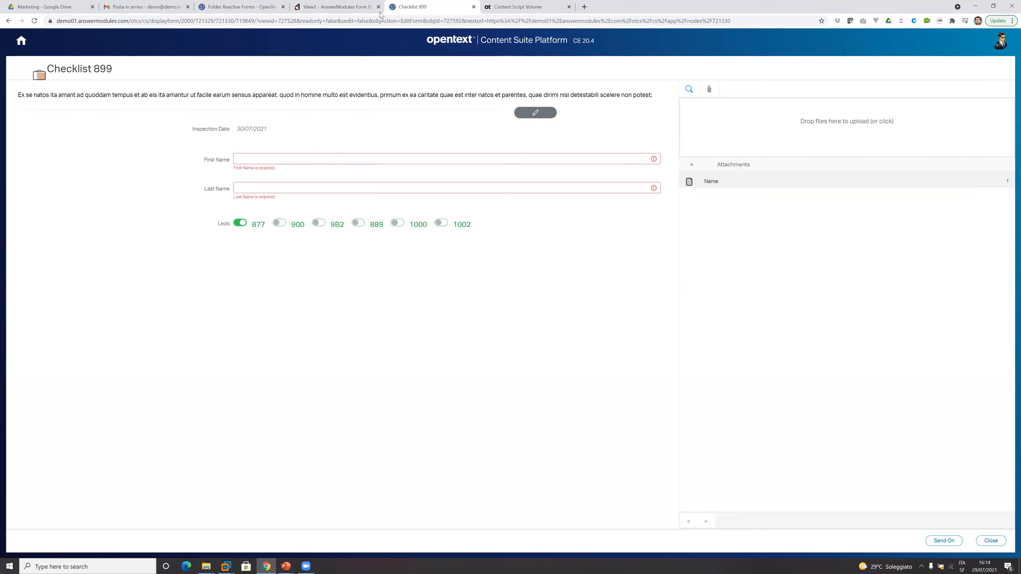
In Form Builder, examine the Show If rule of the LED 877 warning and the validation rules of the First Name input.
click(367, 12)
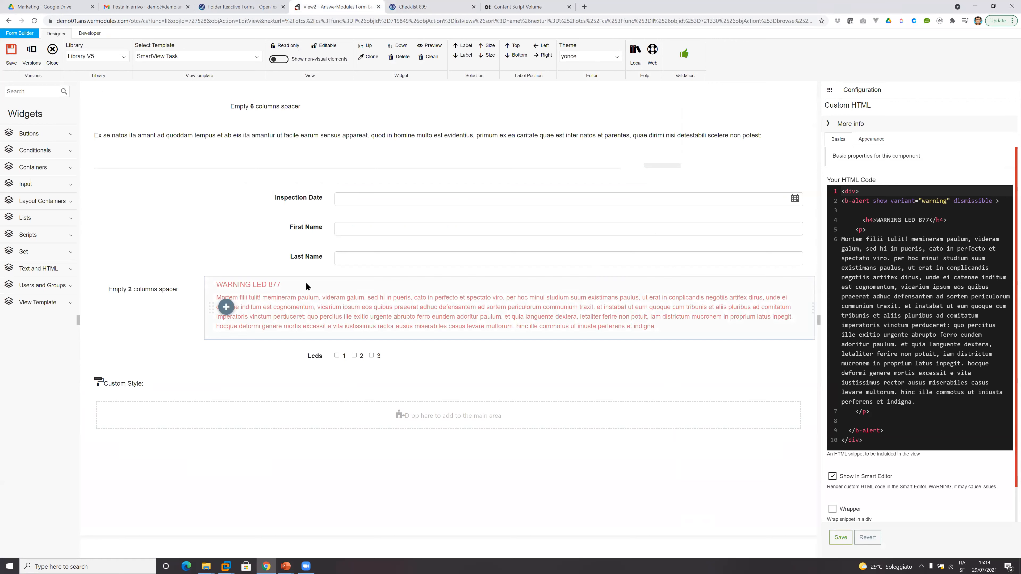
click(866, 140)
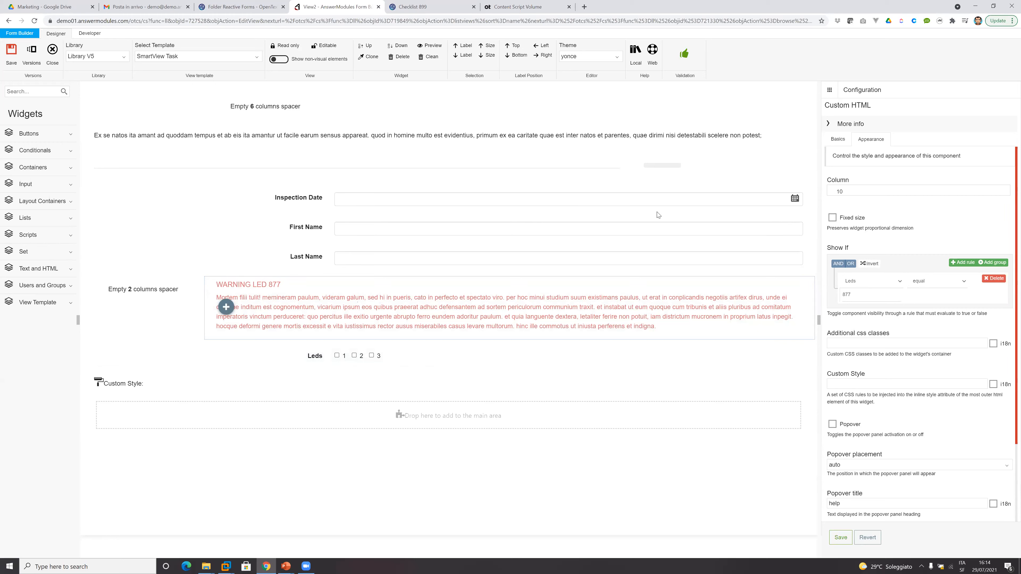
click(520, 233)
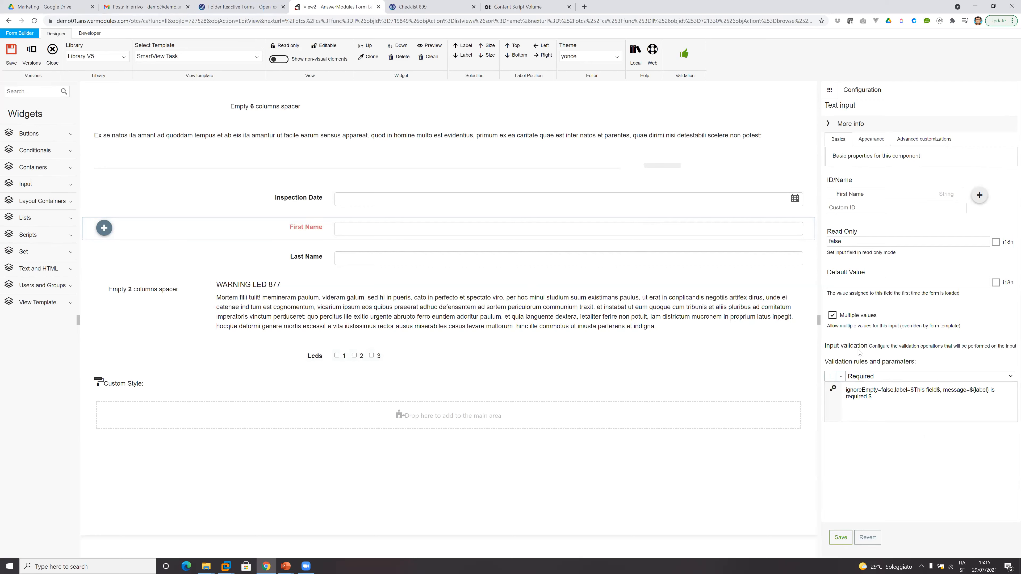
Inspect the custom action button above Inspection Date, and show the non-visual elements to examine the script of the changeDate action.
click(676, 169)
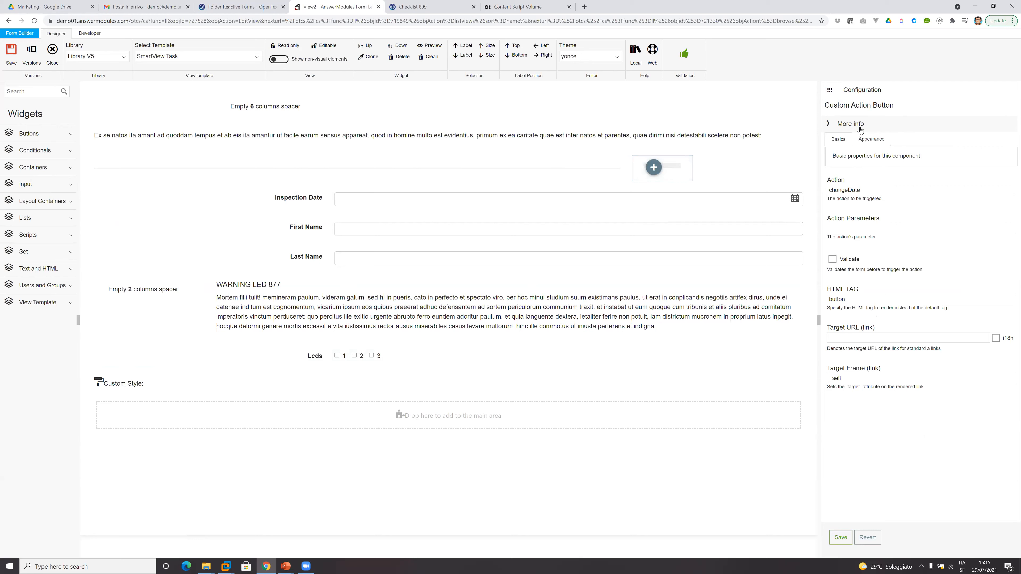
click(285, 61)
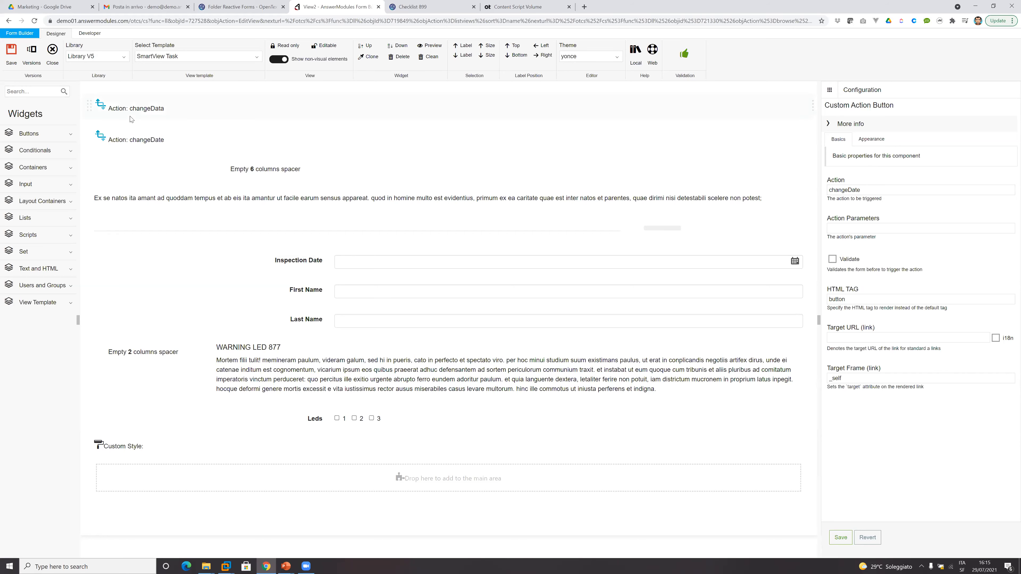
click(136, 139)
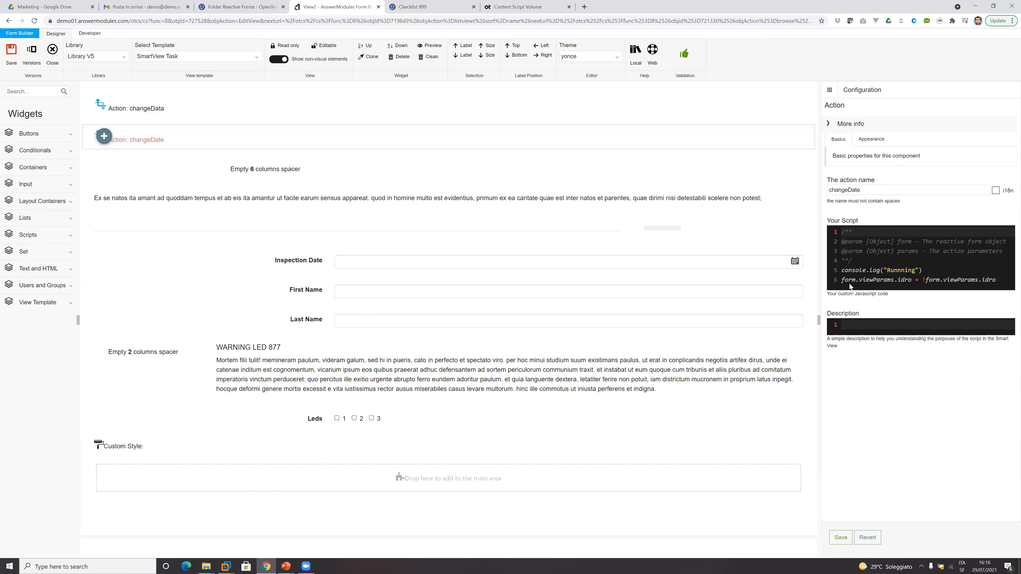
drag(817, 286, 584, 286)
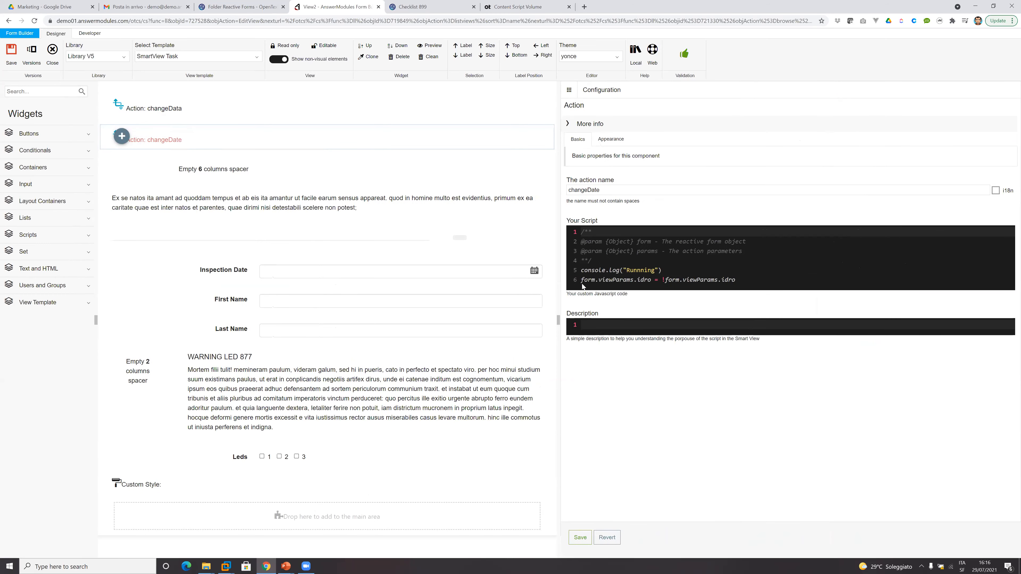
double_click(587, 282)
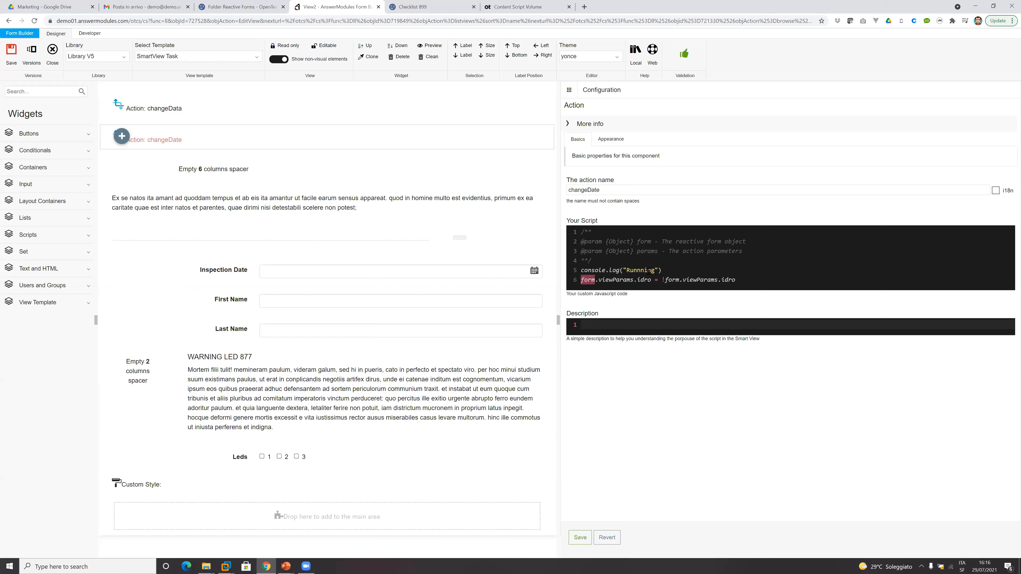
drag(665, 269, 570, 273)
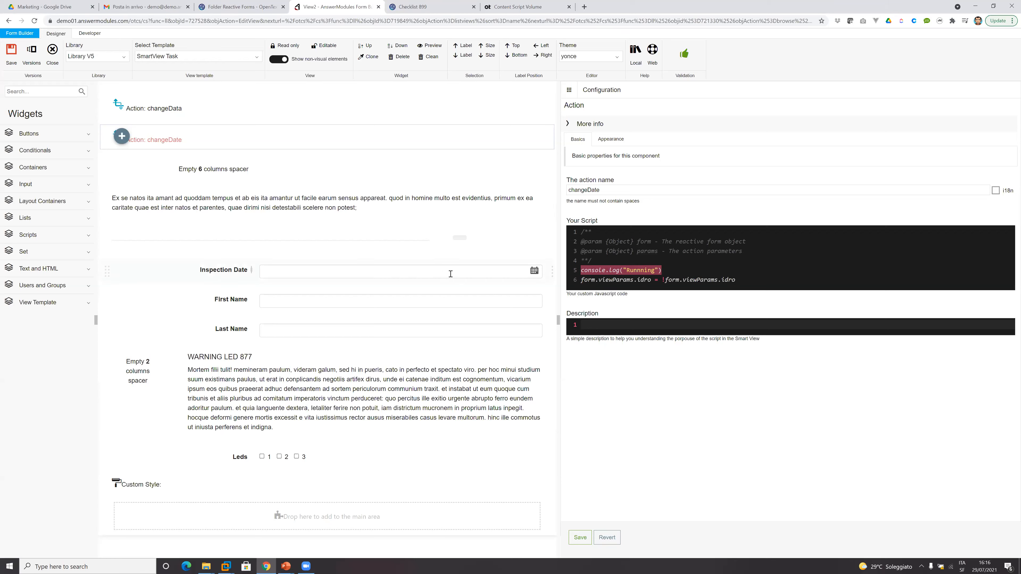
Examine the Read Only expression in the configuration of the Inspection Date datepicker.
click(322, 269)
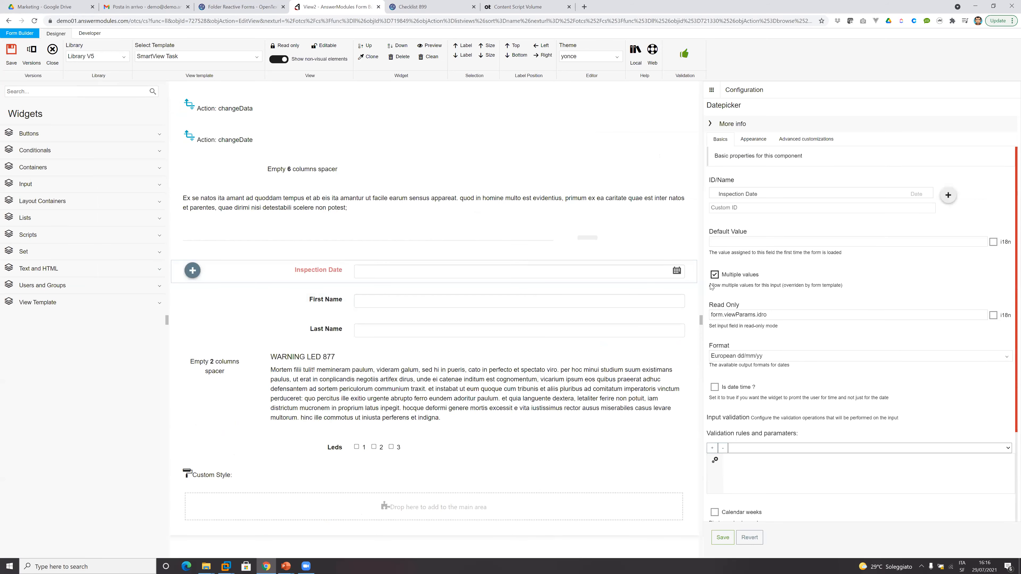
drag(787, 315, 655, 345)
drag(779, 316, 724, 318)
drag(787, 314, 705, 316)
click(778, 322)
Open the form's On Load script and examine where form.viewParams.idro is initialised on first load.
click(89, 34)
click(216, 60)
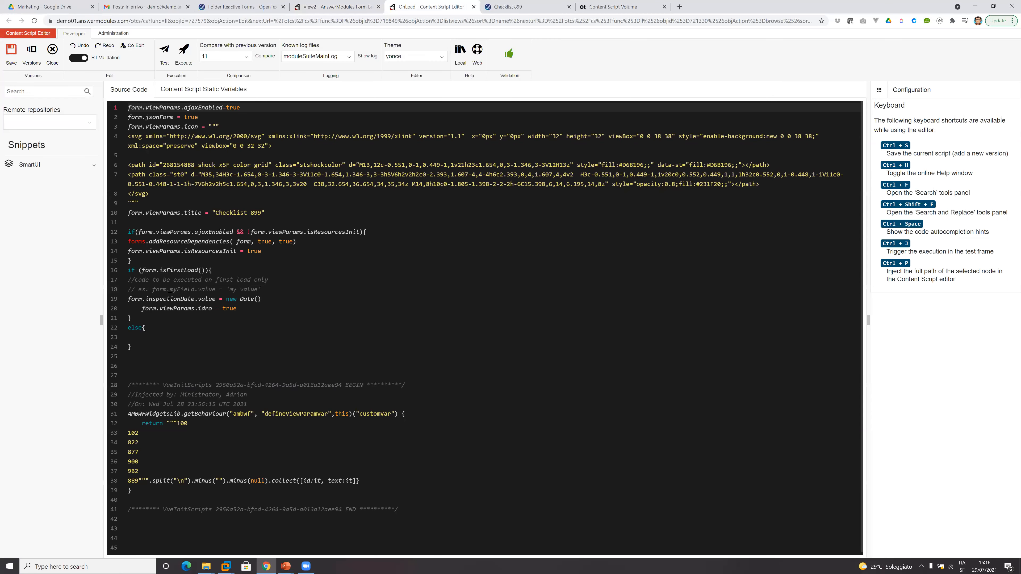
scroll(191, 333, down, 1)
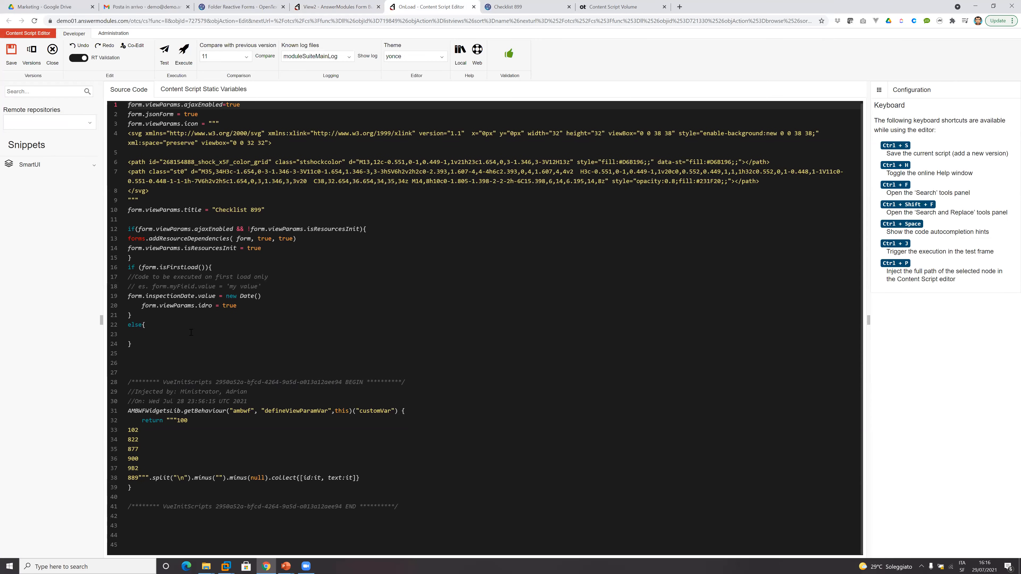
drag(244, 309, 140, 308)
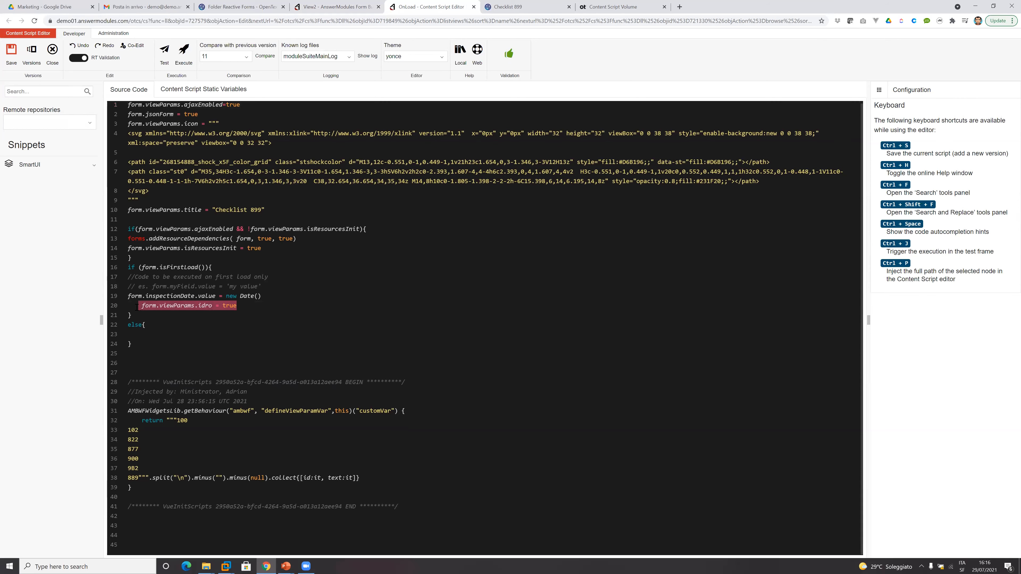
double_click(206, 307)
click(247, 307)
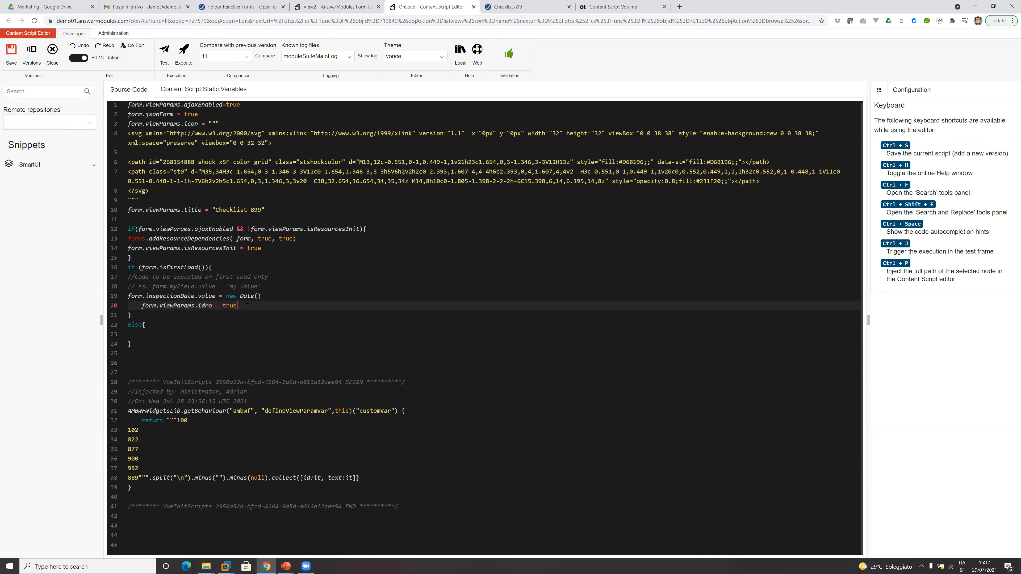
Return to the form view and review the datepicker's Read Only expression, the custom action button and the changeDate script.
click(325, 11)
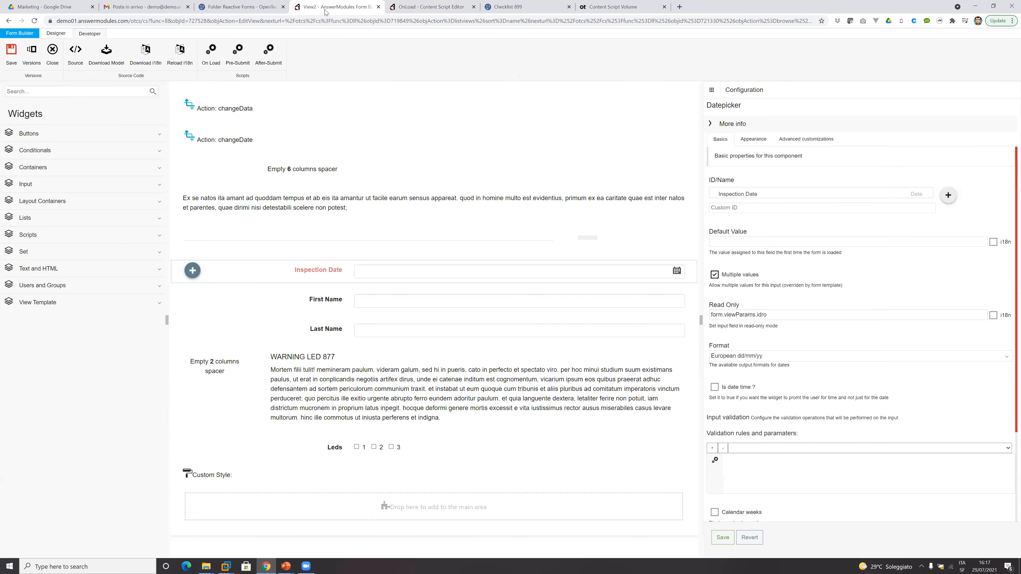
double_click(745, 318)
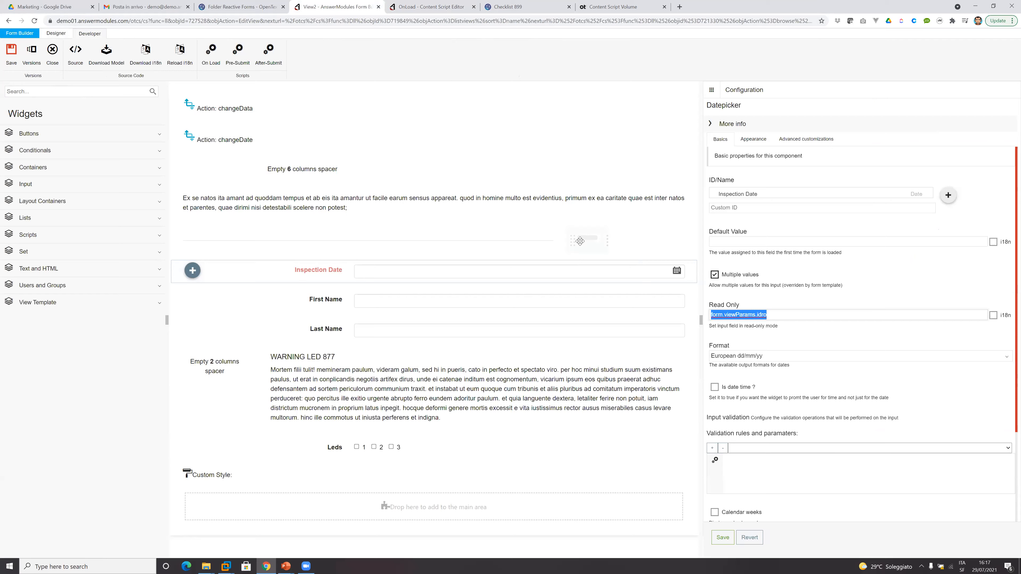
click(595, 236)
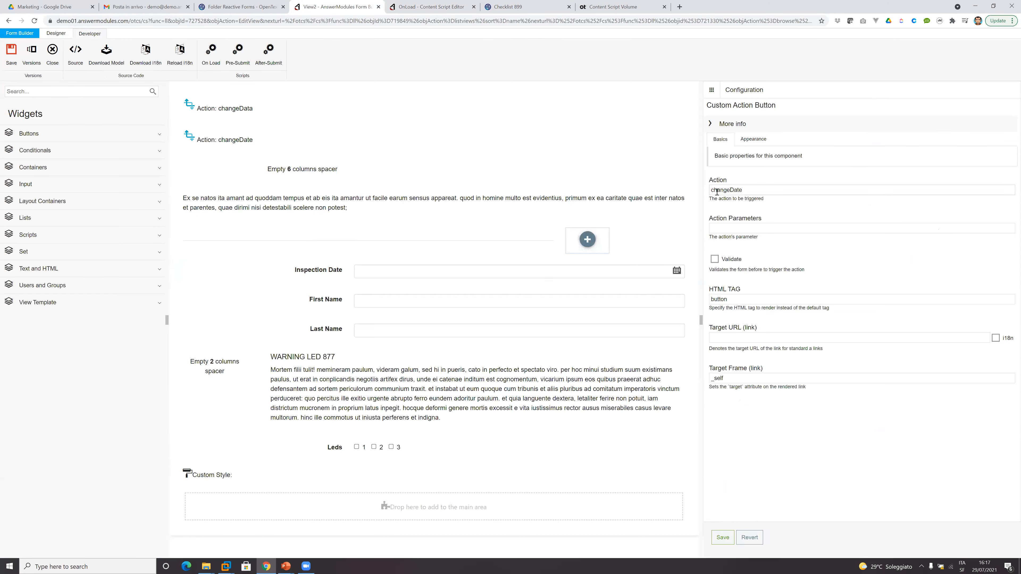
click(225, 143)
click(891, 278)
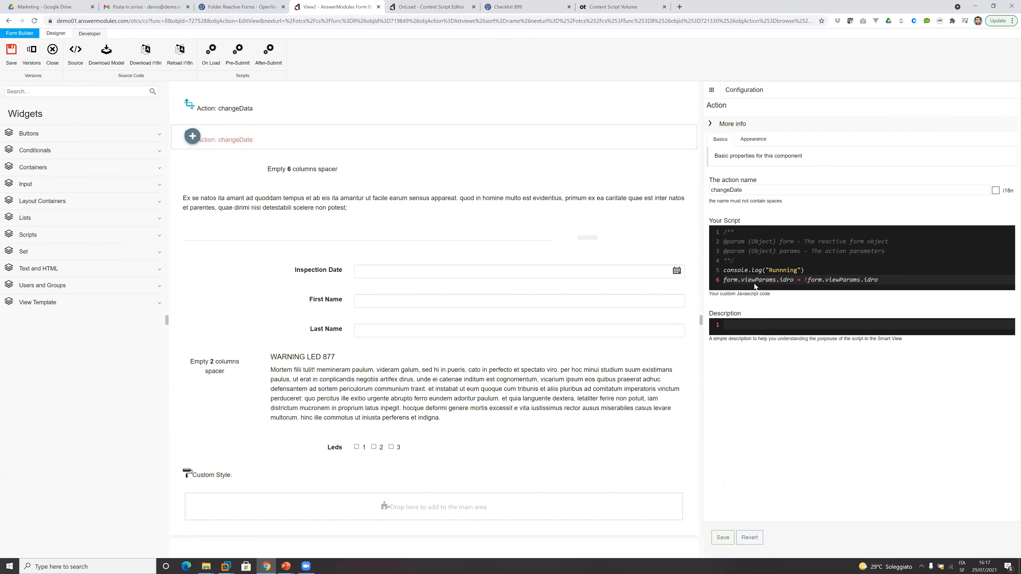
Examine the on-change actions in the advanced customizations of the Inspection Date datepicker.
click(402, 272)
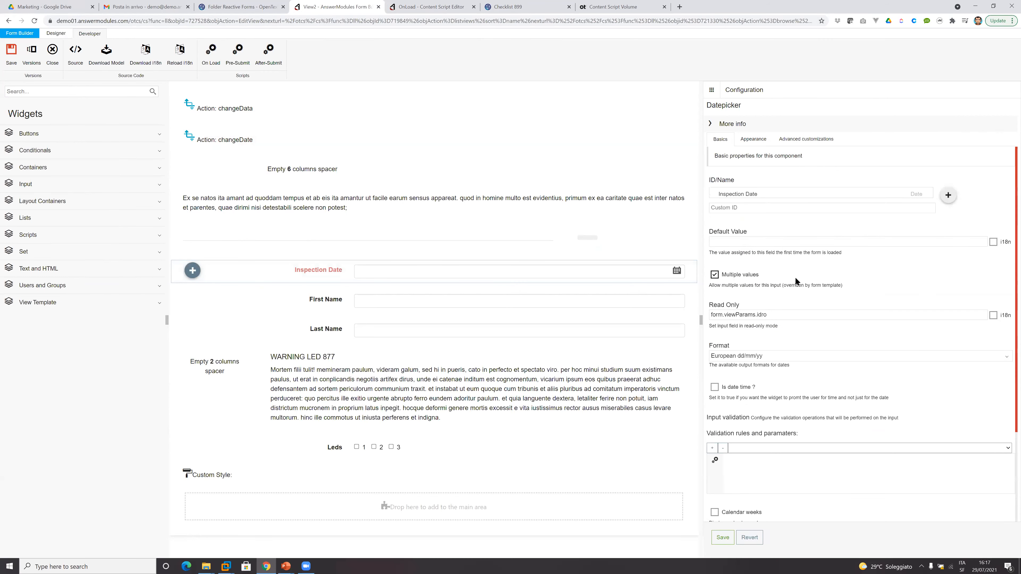
click(798, 141)
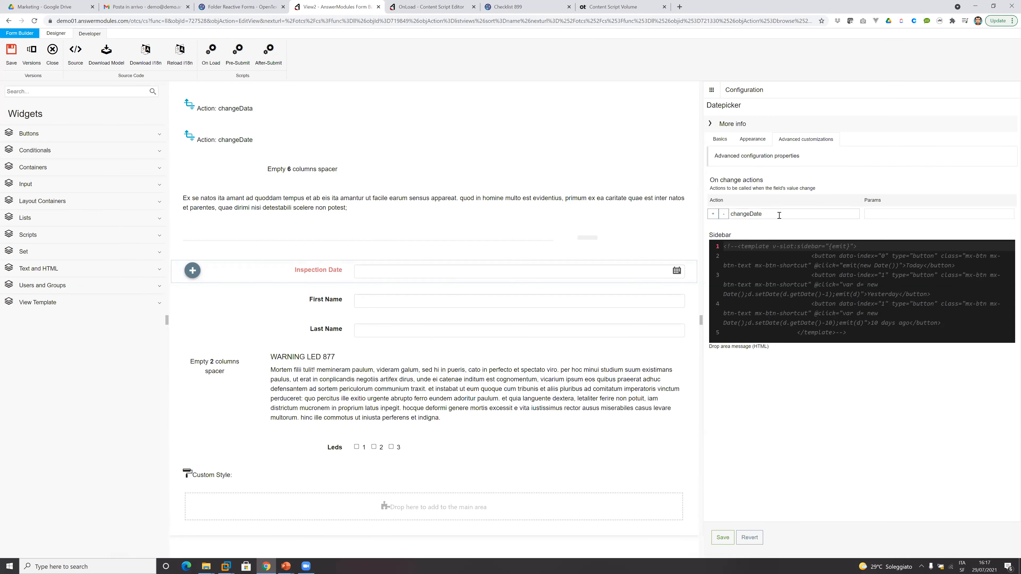
double_click(740, 214)
click(793, 232)
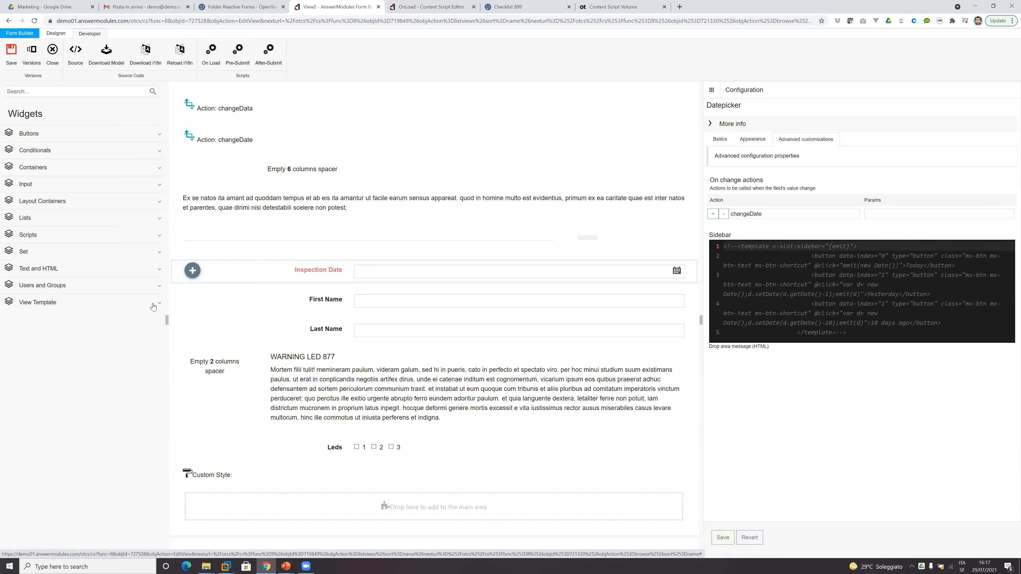
Browse the Users and Groups widgets, read the Users in Group description and collapse the category again.
click(145, 291)
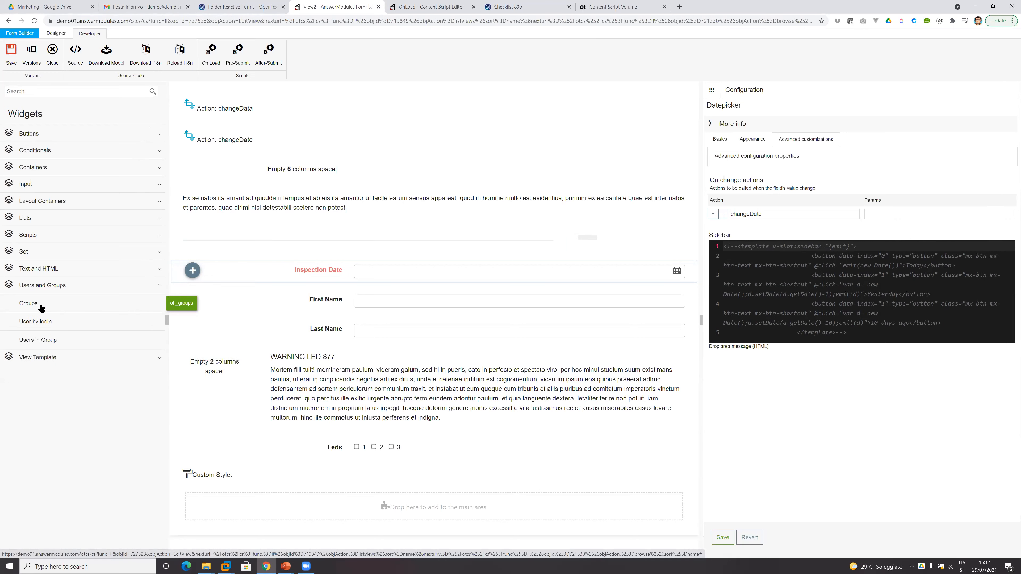
mouse_move(32, 320)
mouse_move(99, 344)
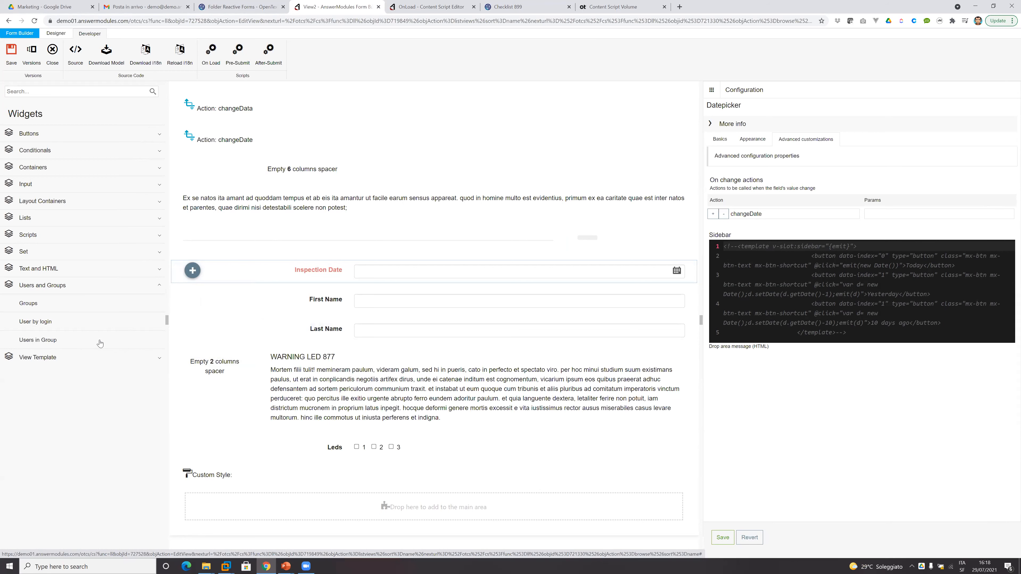
mouse_move(134, 330)
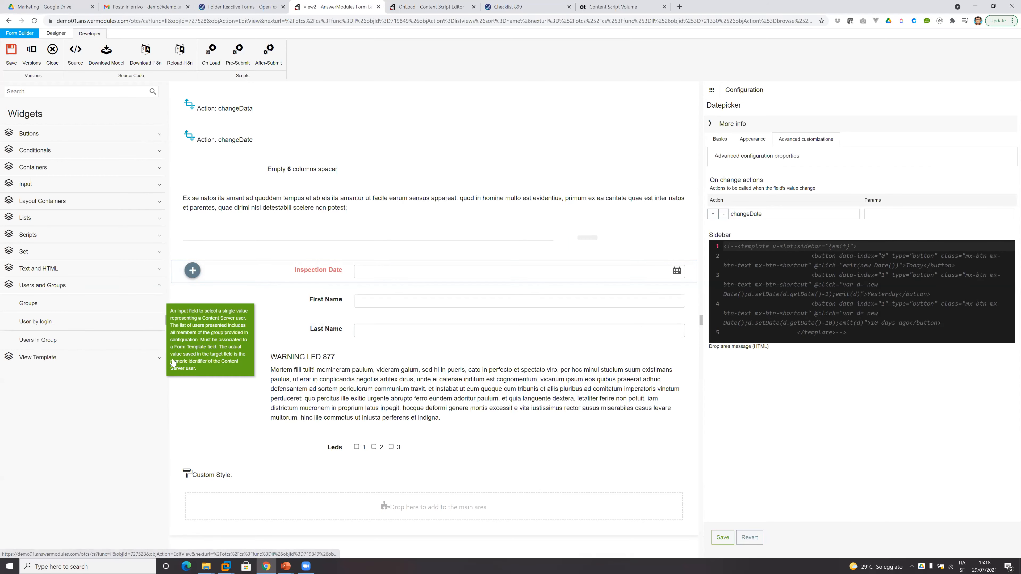
click(160, 288)
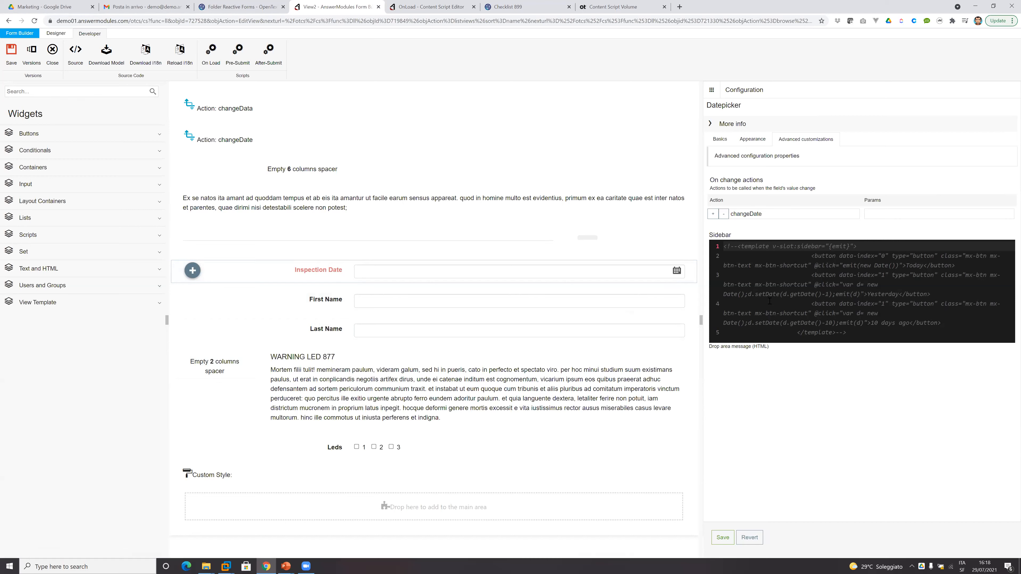
Uncomment the Inspection Date's Sidebar template containing the Today, Yesterday and 10 days ago buttons.
click(739, 246)
key(BackSpace)
key(BackSpace)
key(BackSpace)
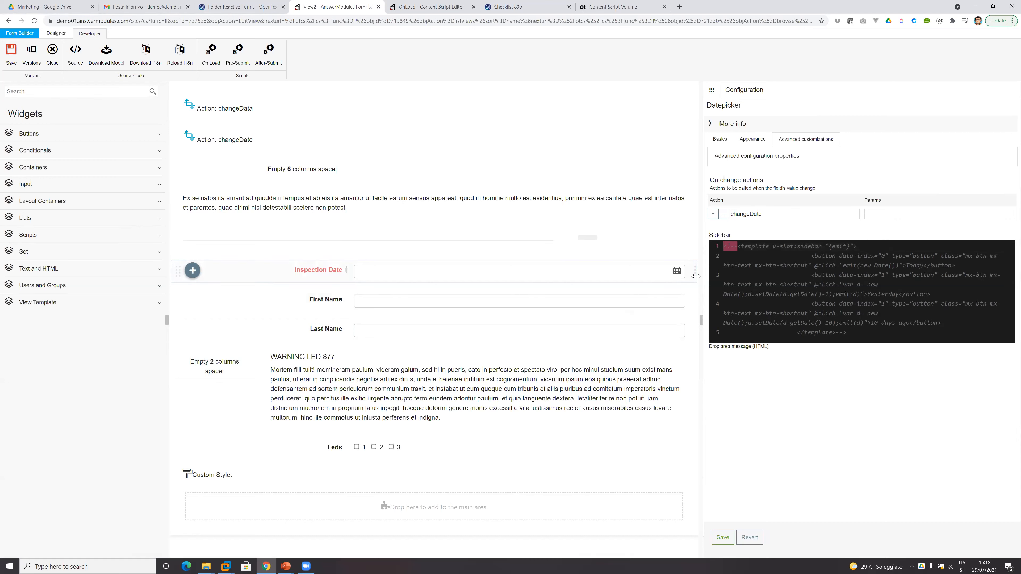
click(914, 334)
key(BackSpace)
key(BackSpace)
key(BackSpace)
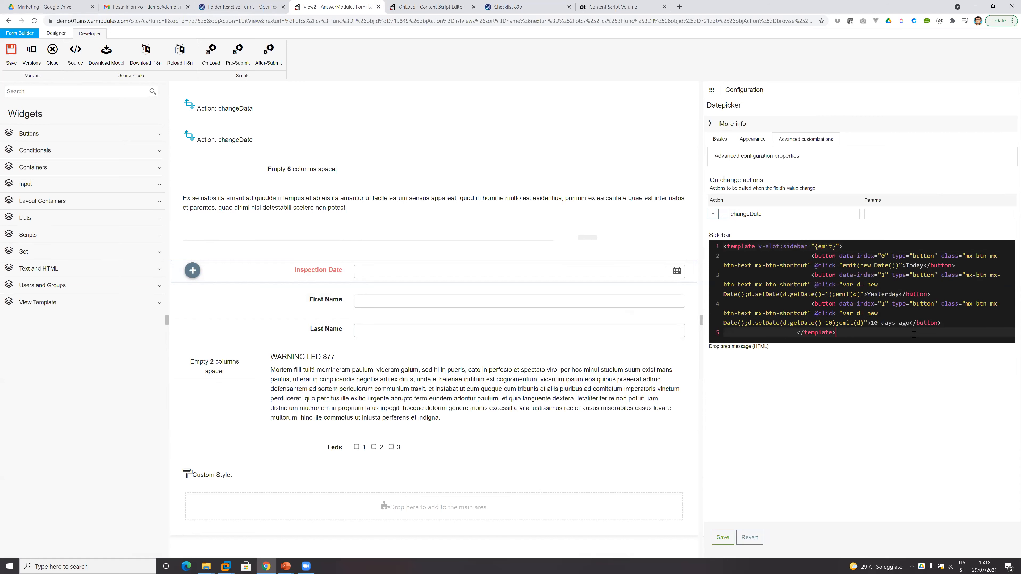
Remove the extra indentation from the Sidebar template code, and save the datepicker configuration and the form view.
drag(872, 334, 680, 242)
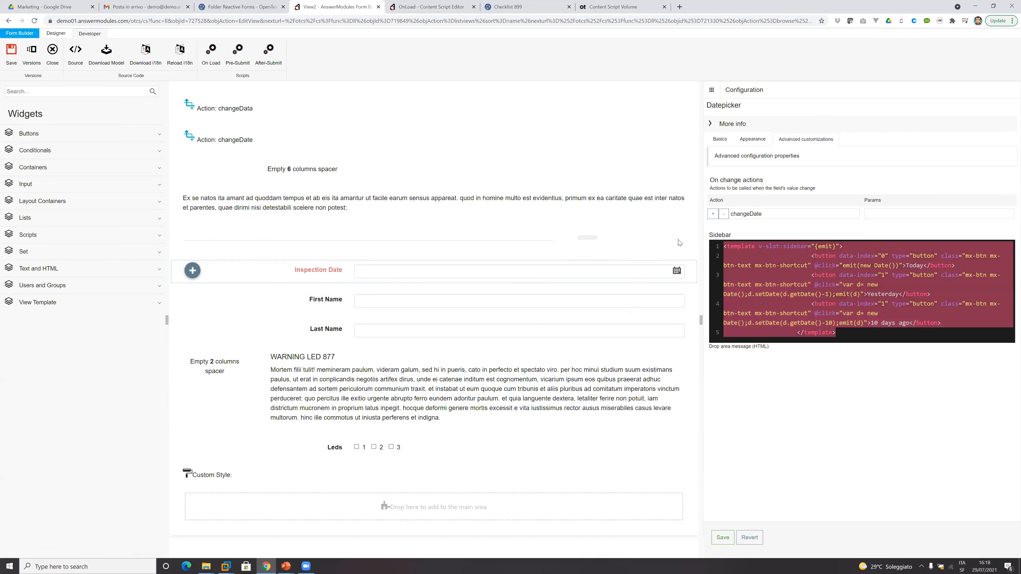
key(shift+Tab)
click(727, 539)
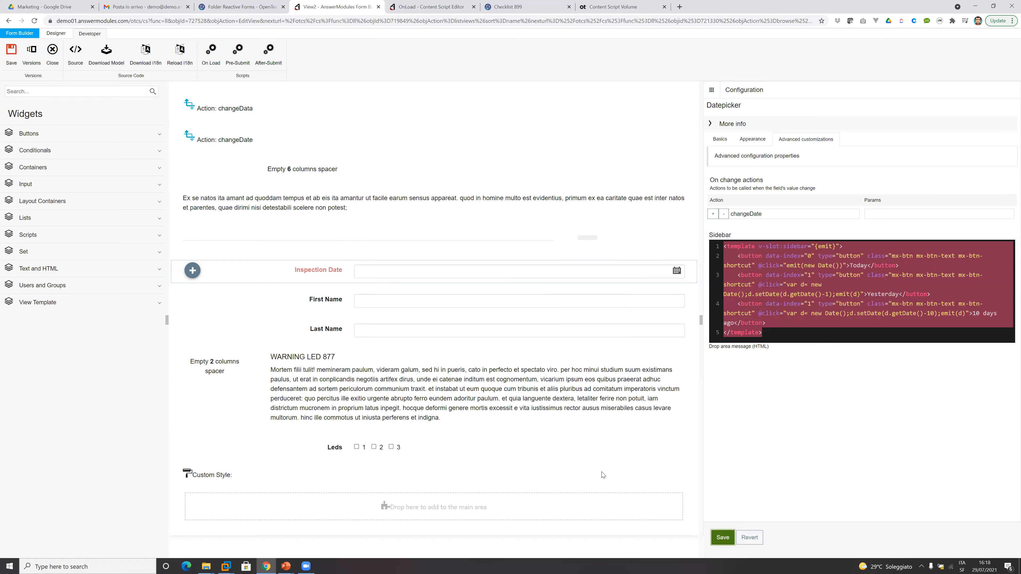
click(11, 54)
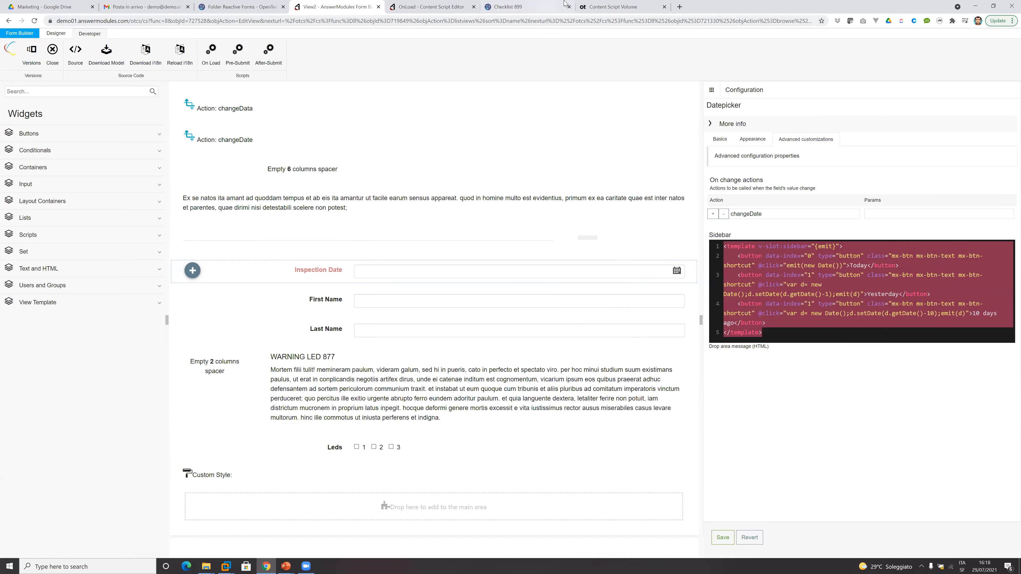
Reload the Checklist 899 form, unlock the Inspection Date and set it with the 10 days ago shortcut.
click(530, 6)
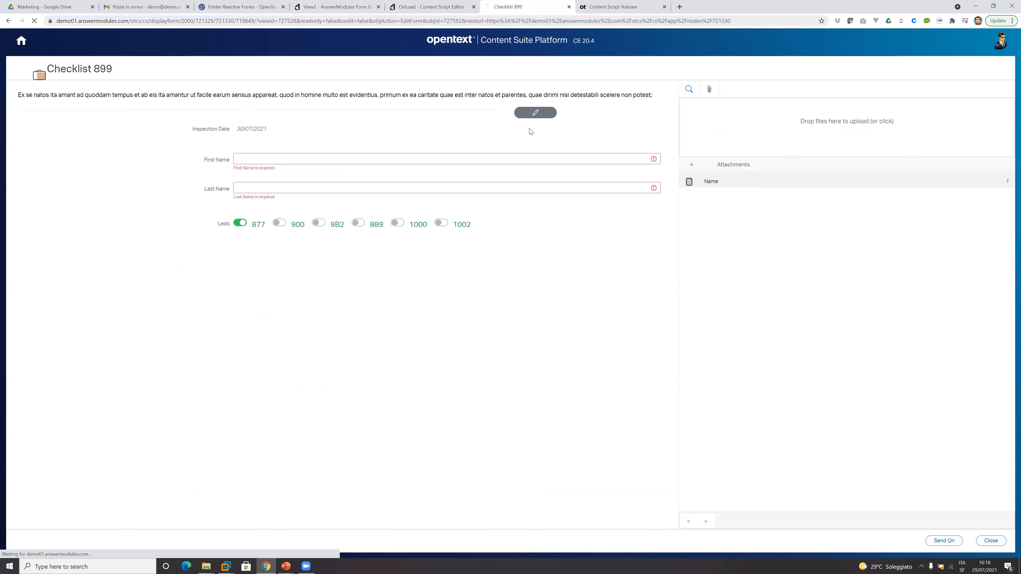
click(543, 112)
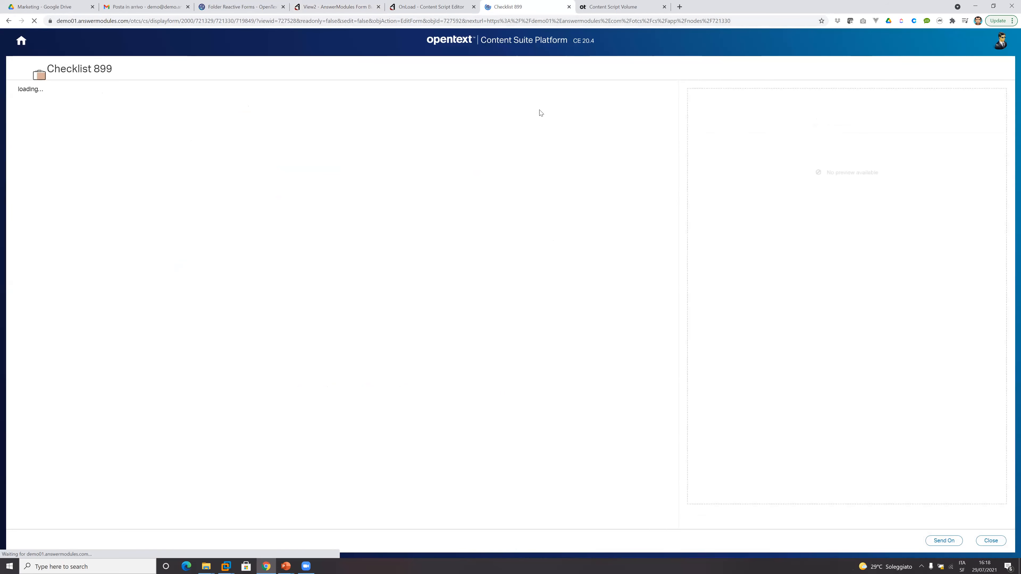
click(398, 129)
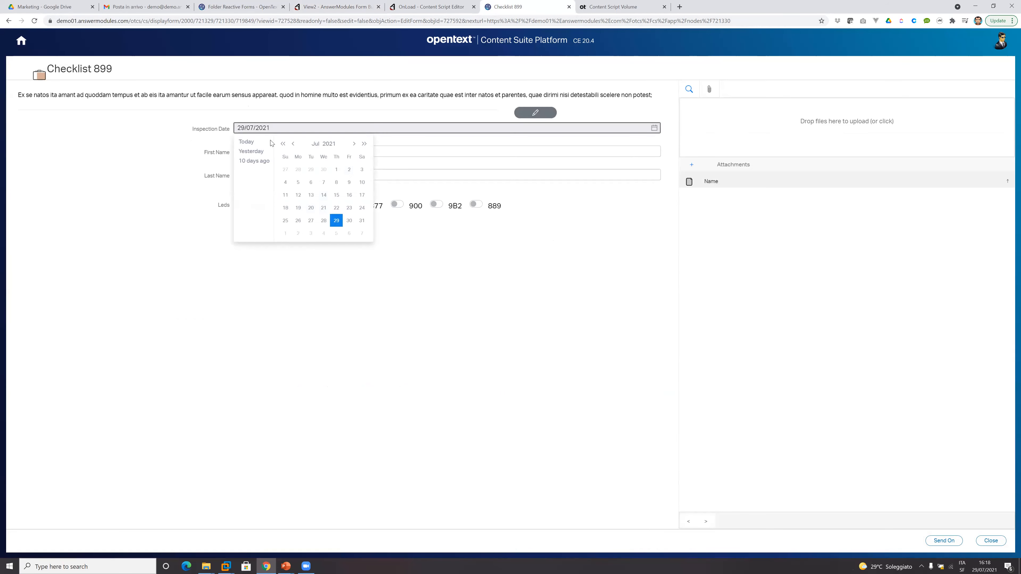
click(254, 161)
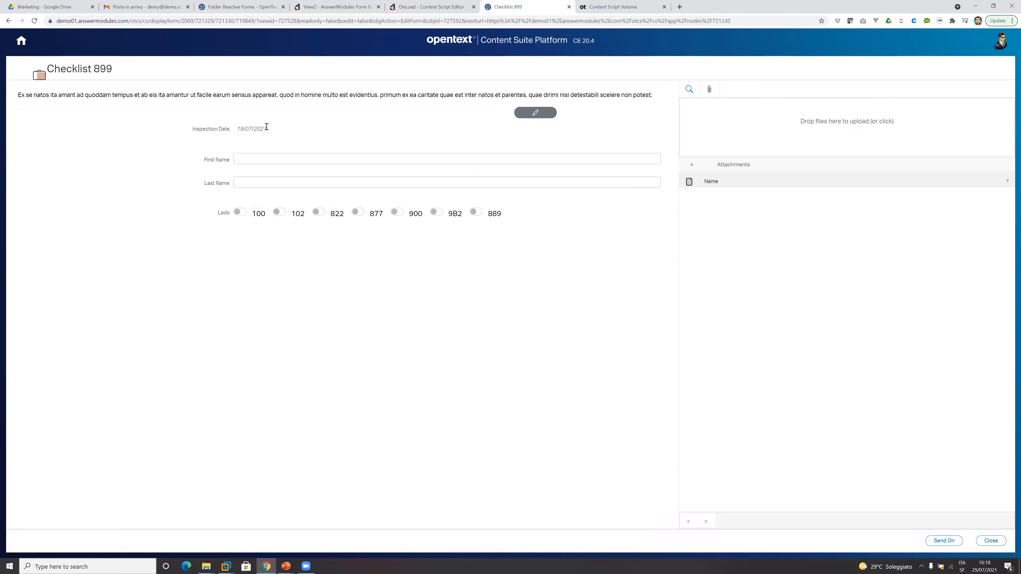
Unlock the Inspection Date again, apply the Yesterday shortcut and change the date to 31/07/2021.
click(535, 112)
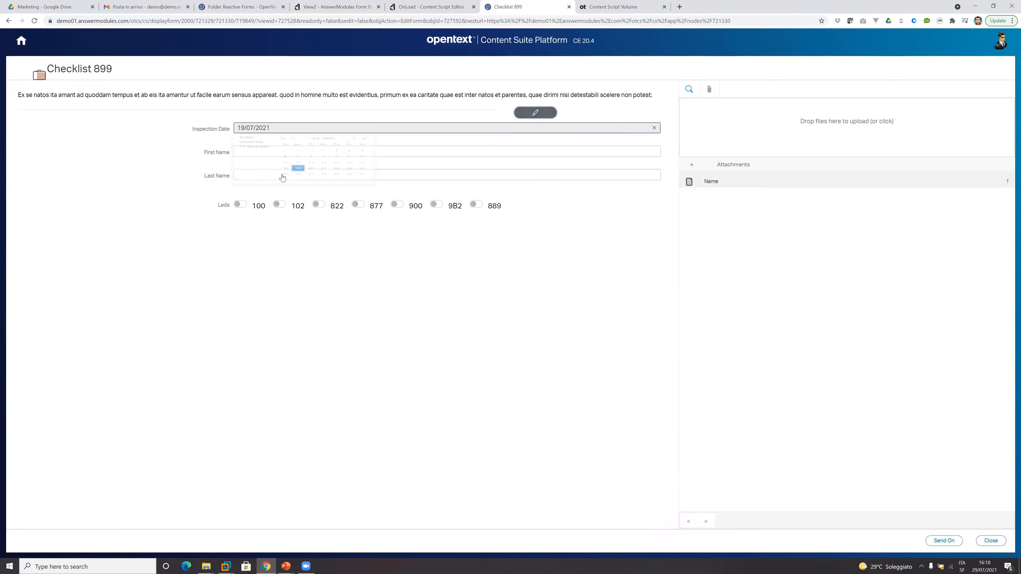
click(253, 157)
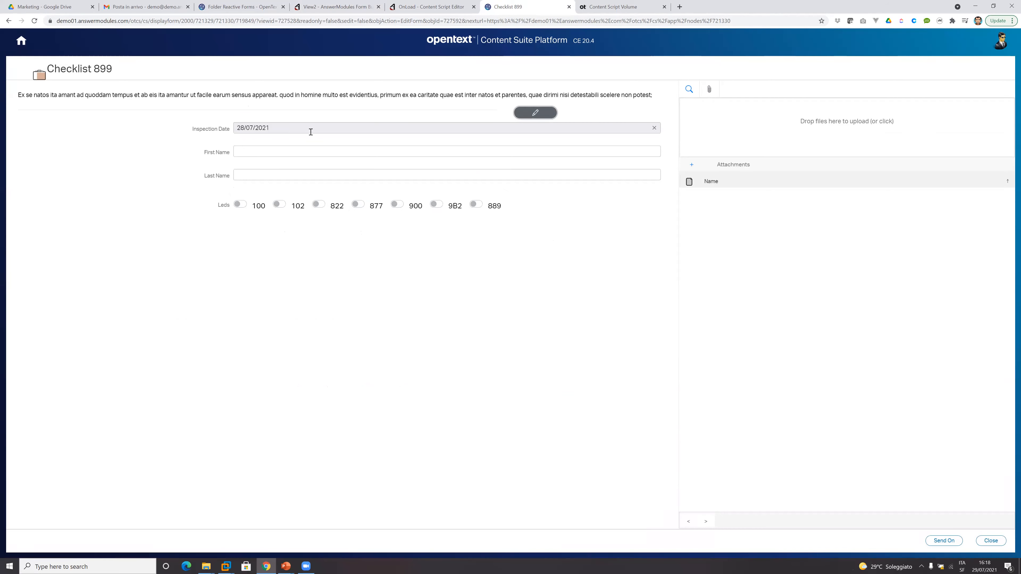
click(310, 128)
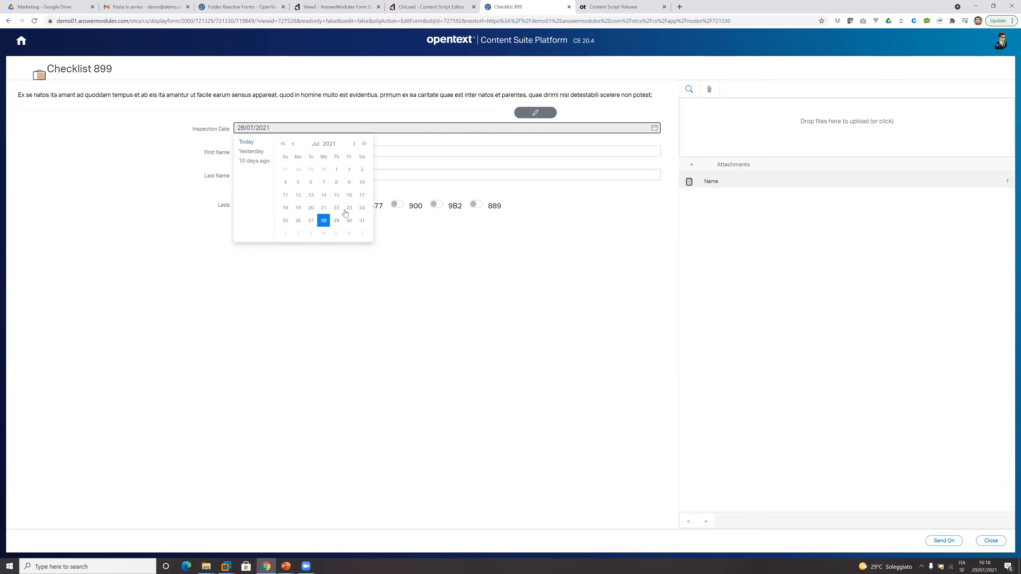
click(362, 220)
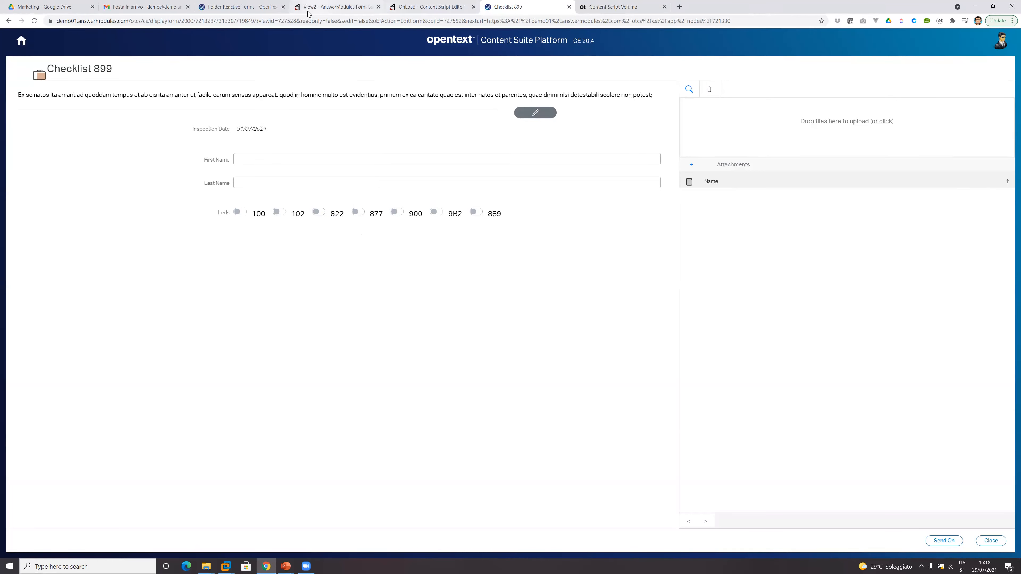
Return to the View2 form builder, select the changeData action and expand its script to full screen.
click(323, 7)
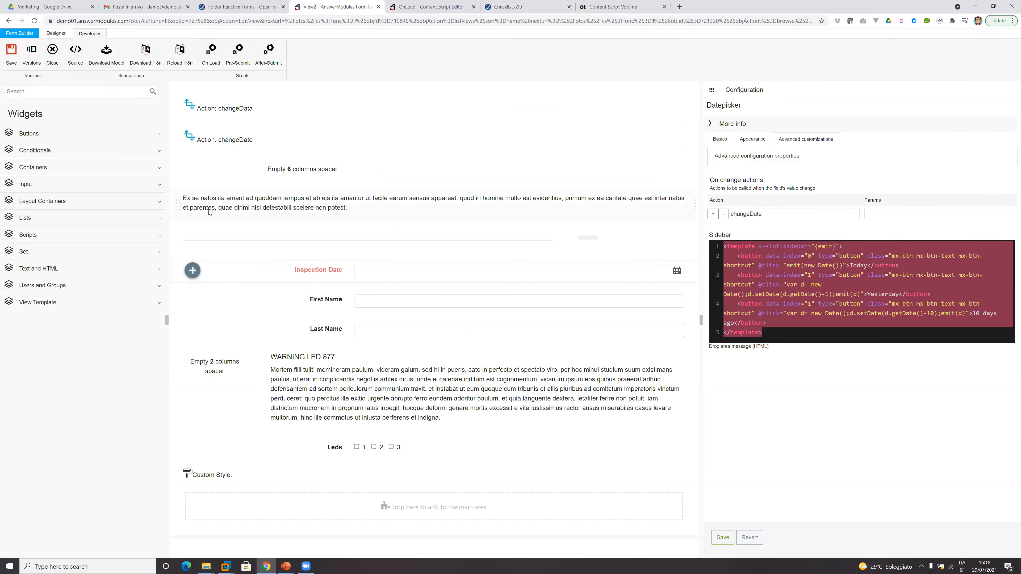
click(789, 333)
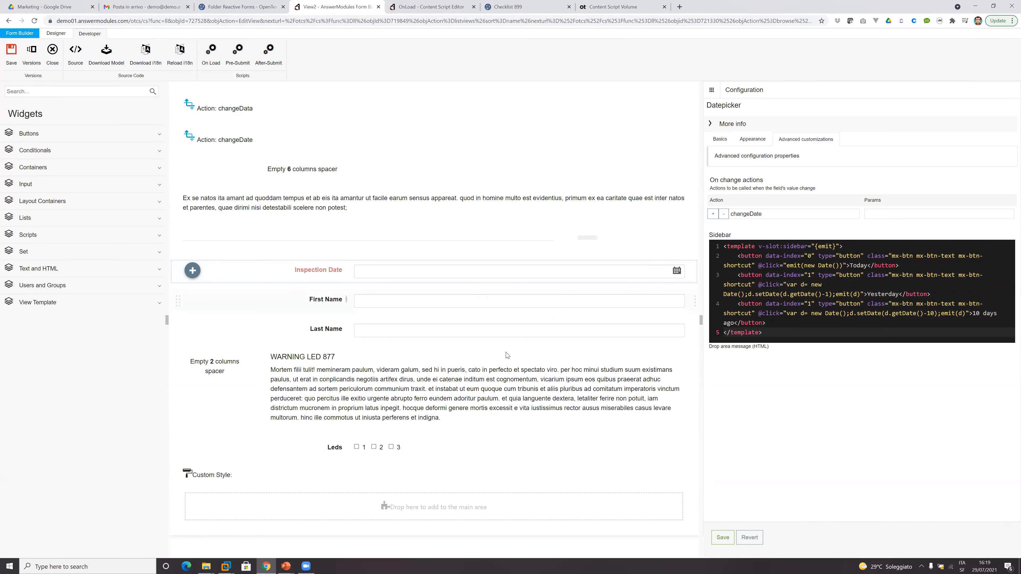
click(233, 107)
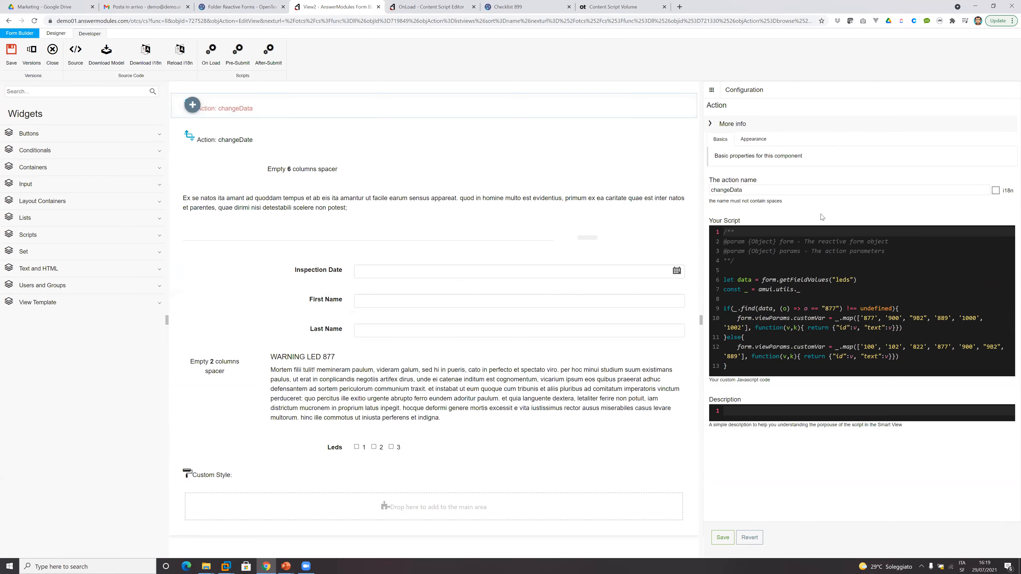
click(798, 272)
key(F11)
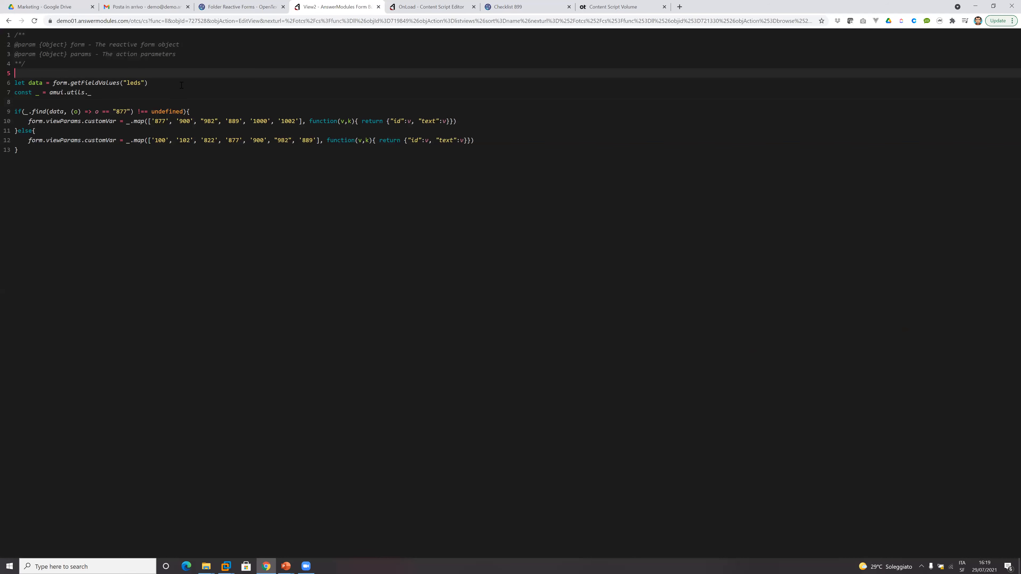
Examine the changeData script's leds lookup, amui.utils._ constant, 877 check and form.viewParams.customVar assignment, and leave the full-screen view.
double_click(83, 83)
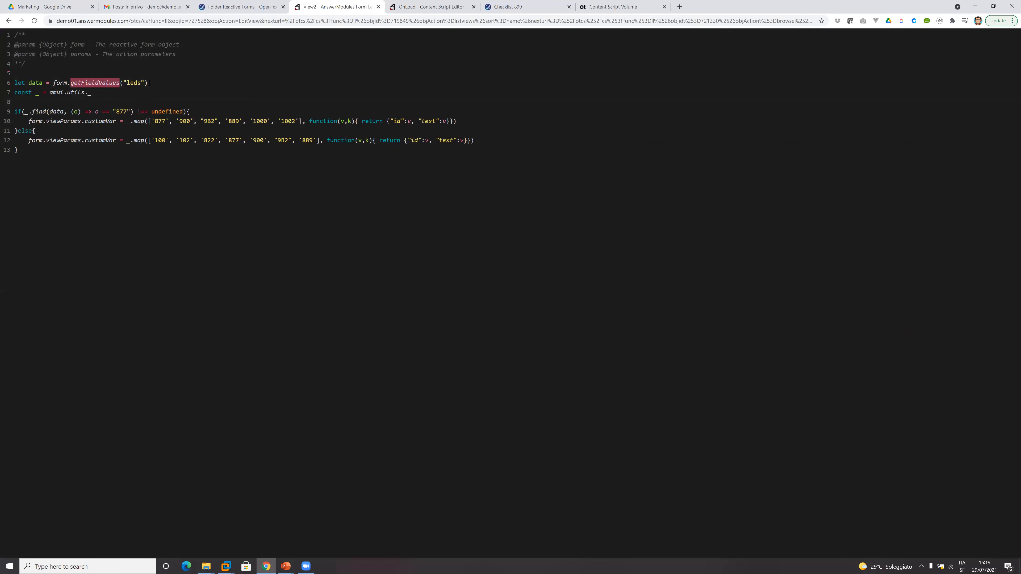
double_click(133, 82)
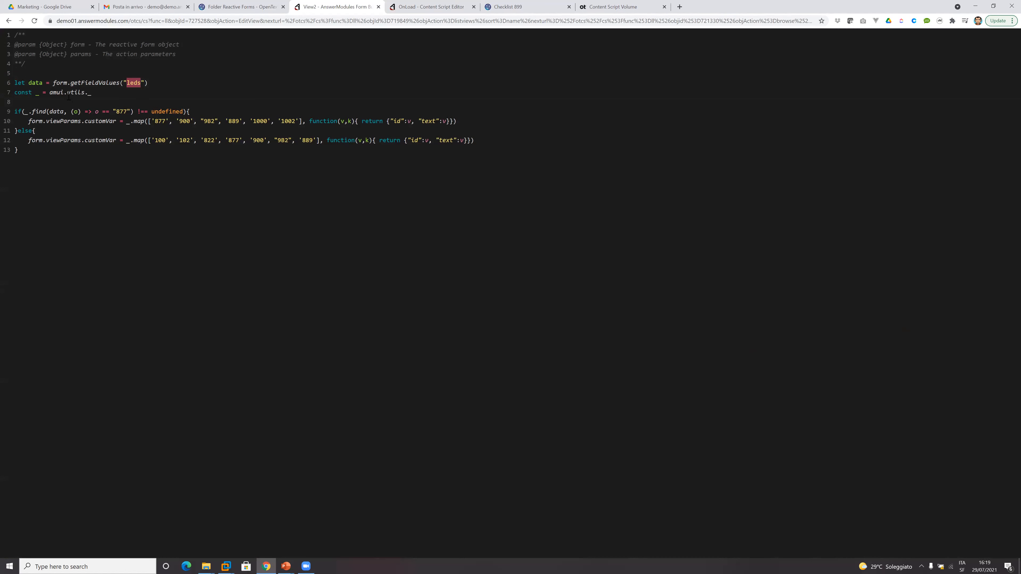
drag(103, 93, 5, 99)
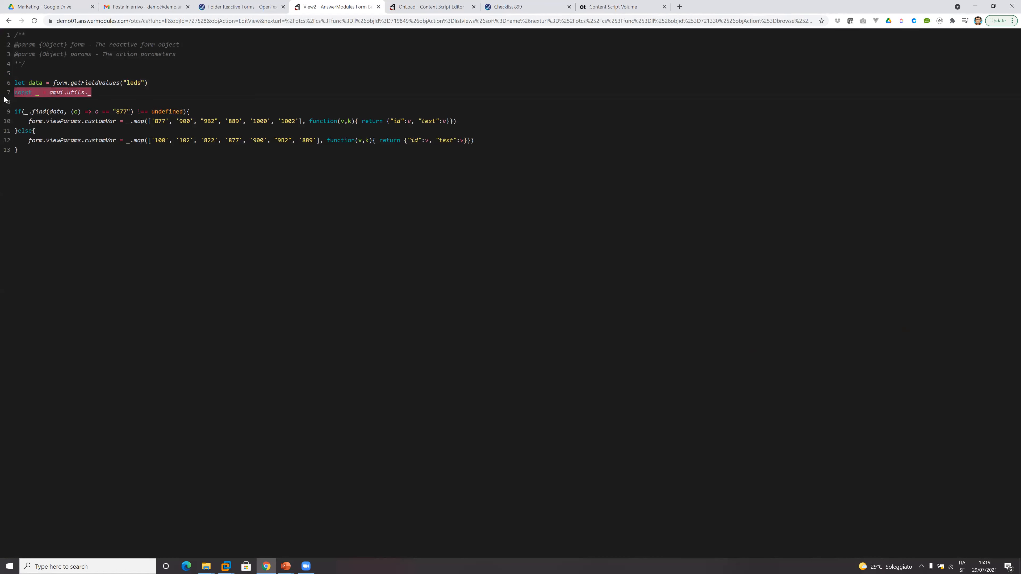
click(57, 95)
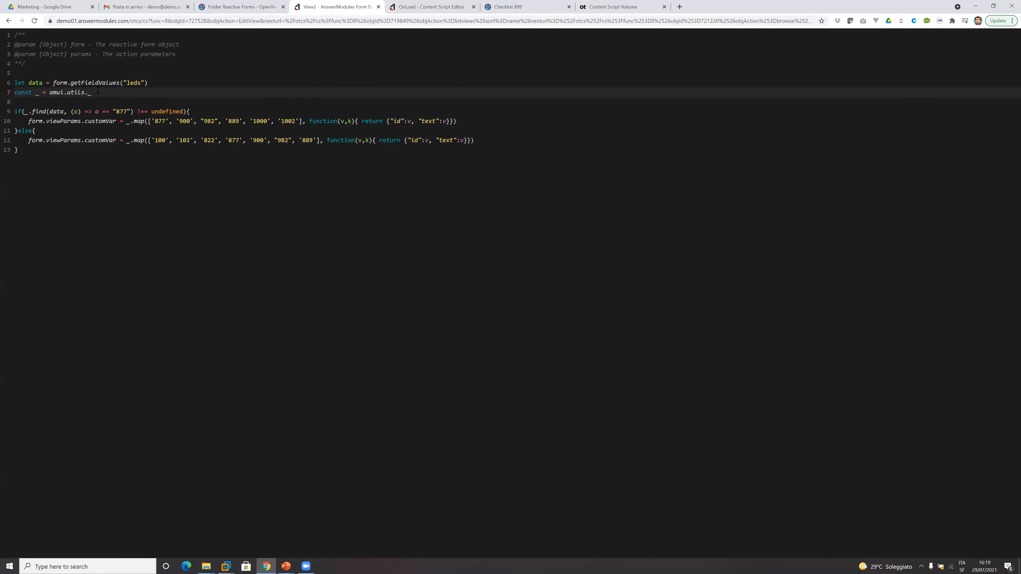
double_click(37, 94)
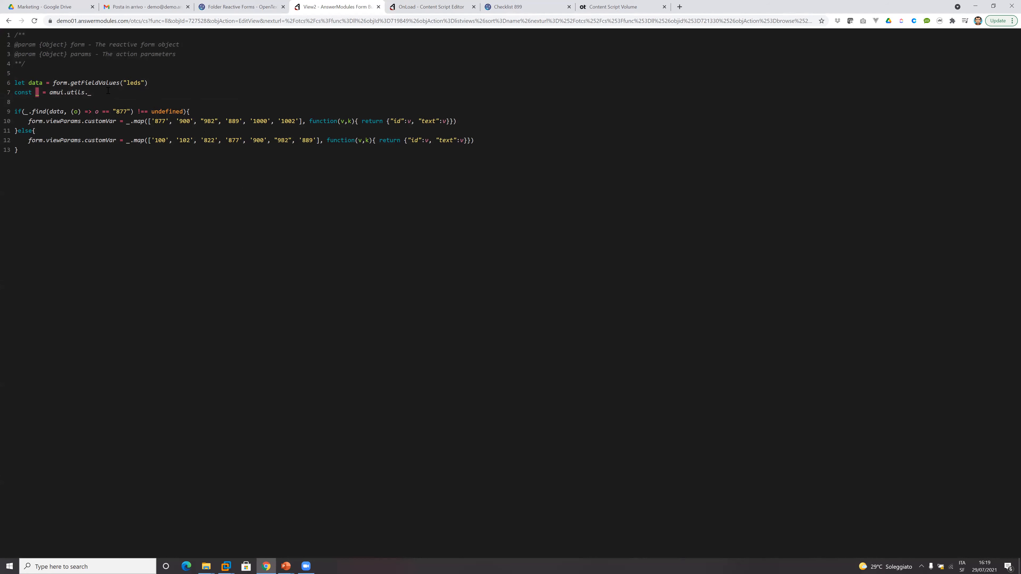
double_click(121, 111)
drag(118, 121, 28, 122)
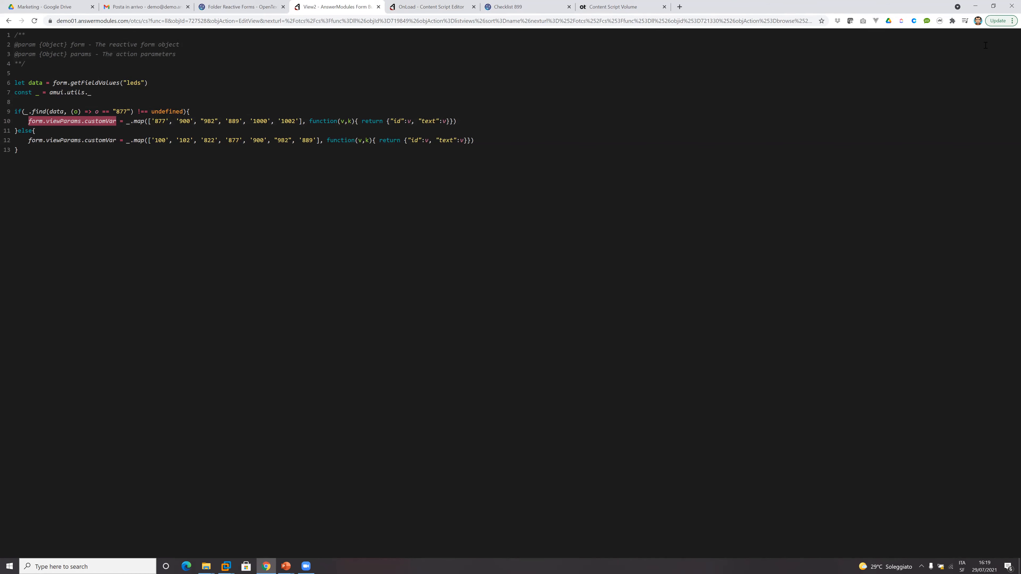
key(Escape)
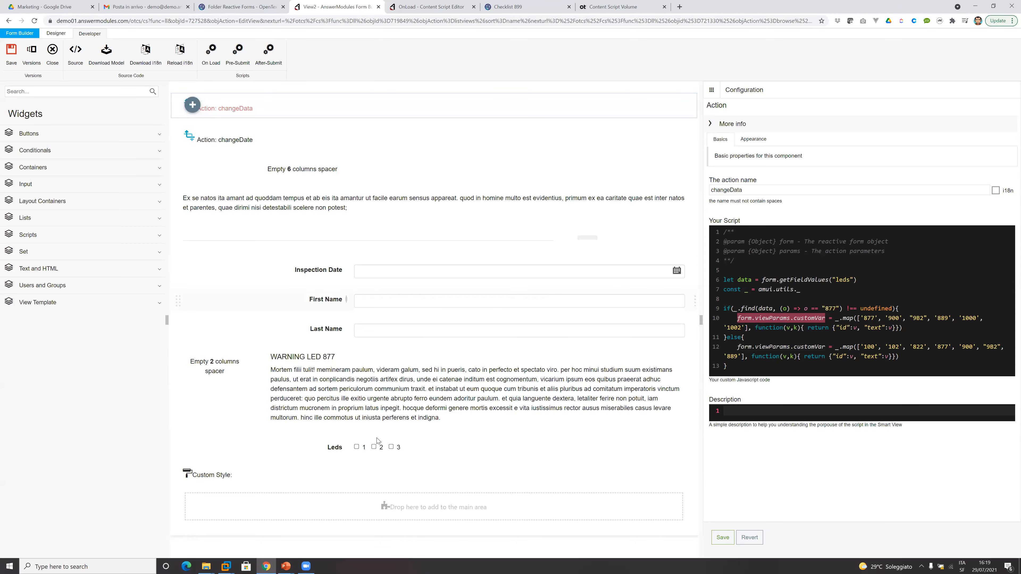
Inspect the Leds checkbox list's advanced customizations and highlight its customVar variable name.
click(378, 452)
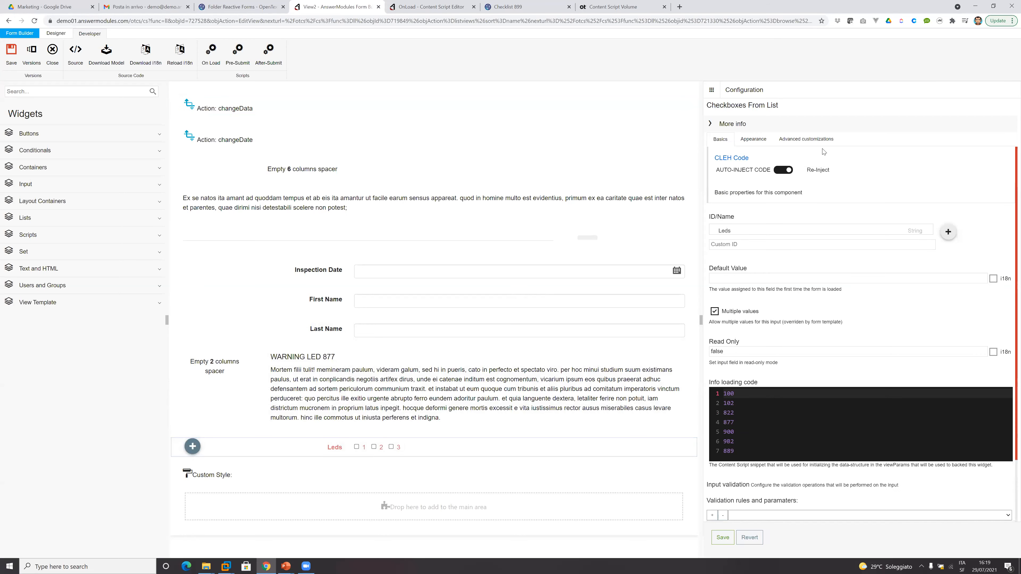
click(822, 139)
double_click(770, 282)
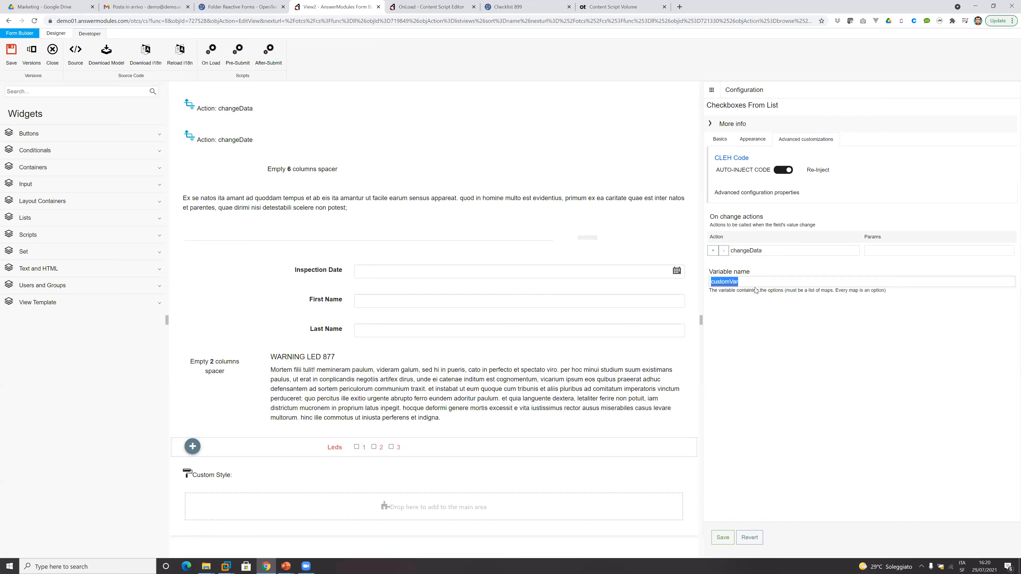
Return to the Checklist 899 form and turn LED 877 on and off again.
click(509, 7)
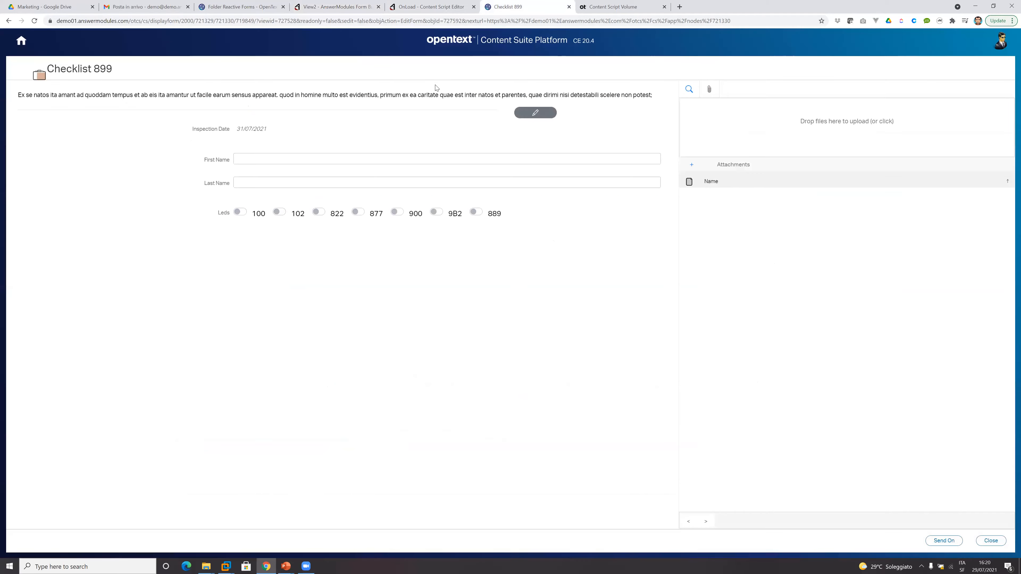
click(358, 212)
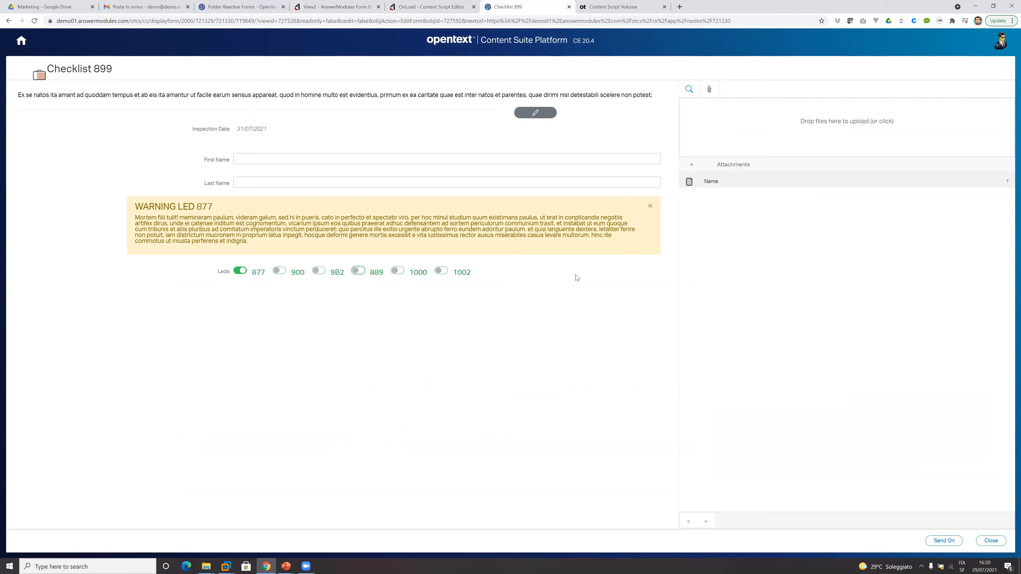
click(242, 271)
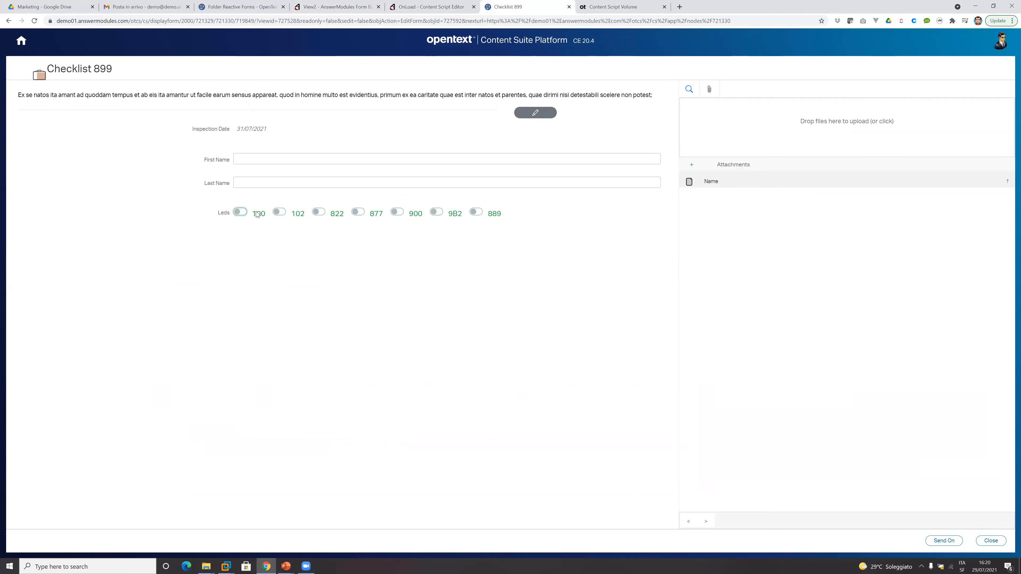
Turn on LEDs 100 and 102, toggle LED 877 on and off once more, and close the form.
click(240, 213)
click(280, 212)
click(357, 213)
click(242, 270)
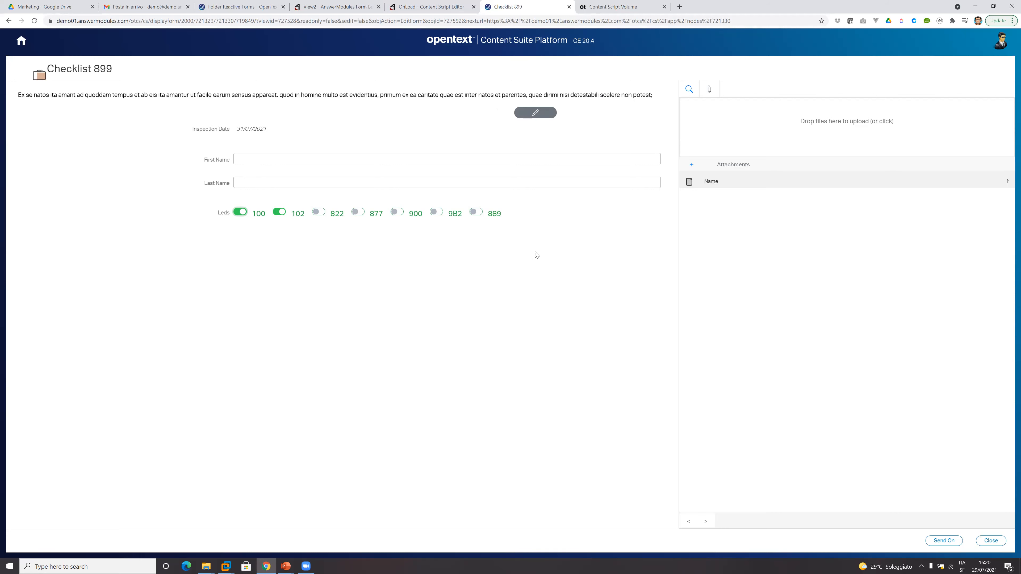
click(991, 541)
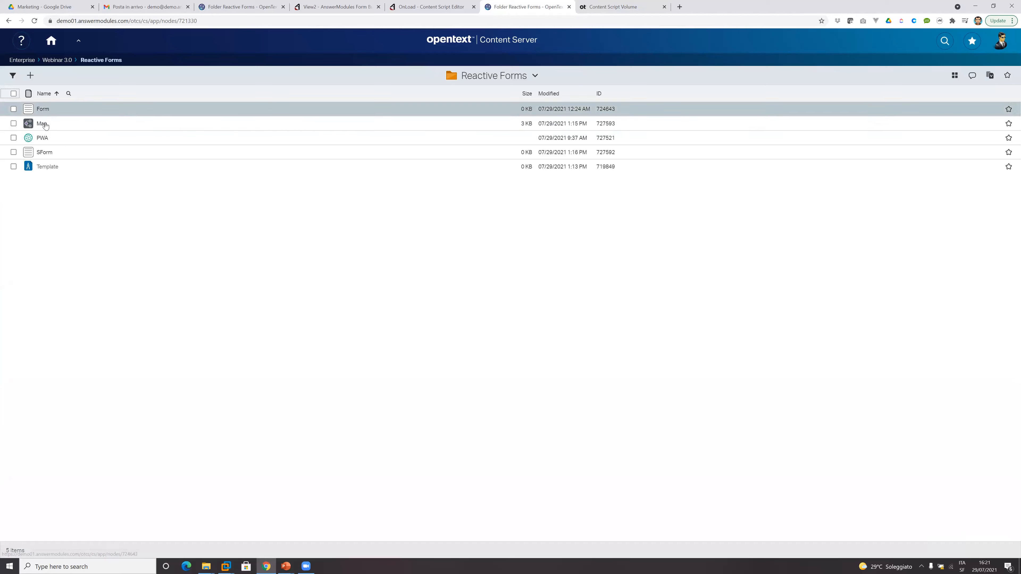
Close the View2 editor, open the template's View in Form Builder and check its SmartView PWA template selection.
click(348, 6)
click(49, 58)
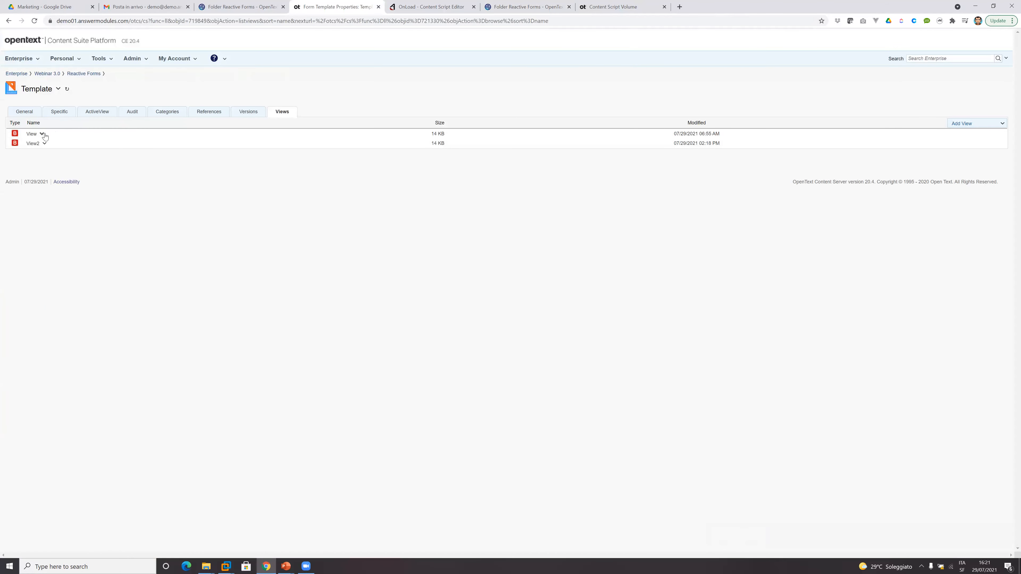
click(42, 134)
click(60, 189)
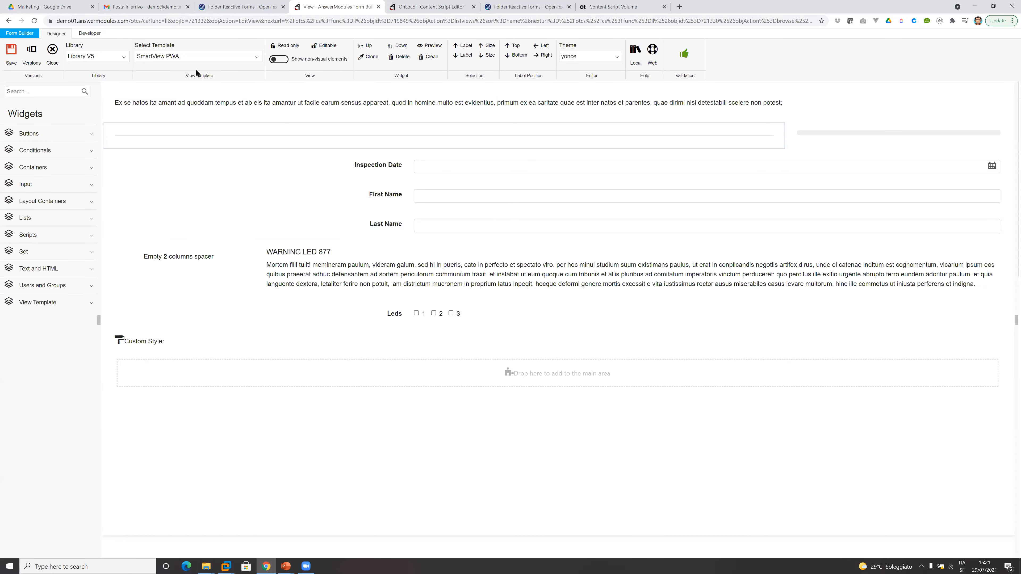
click(197, 61)
click(197, 61)
Launch PWA from the Reactive Forms folder, view the prompt for installing the page as an app and cancel it.
click(262, 8)
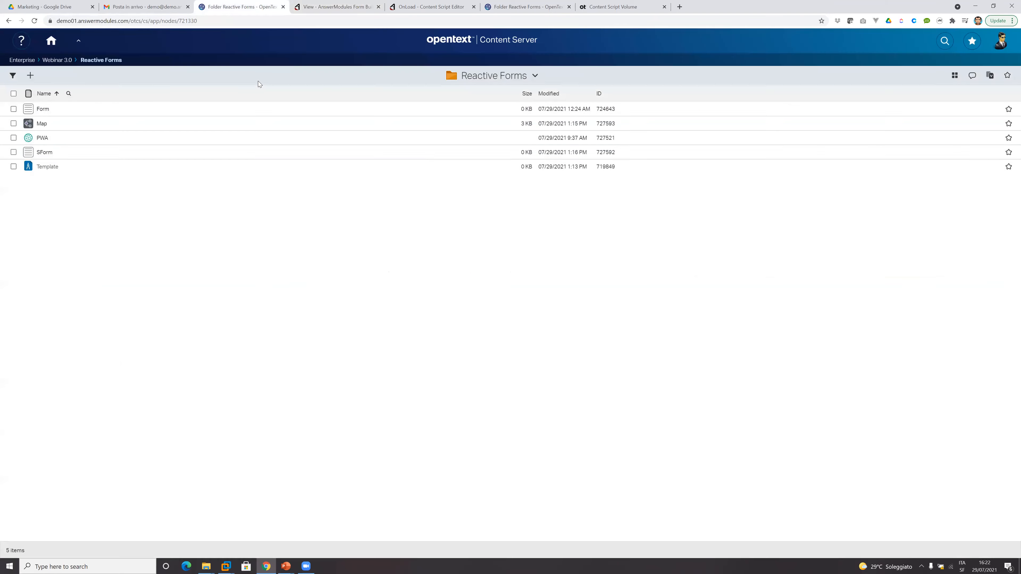
click(42, 138)
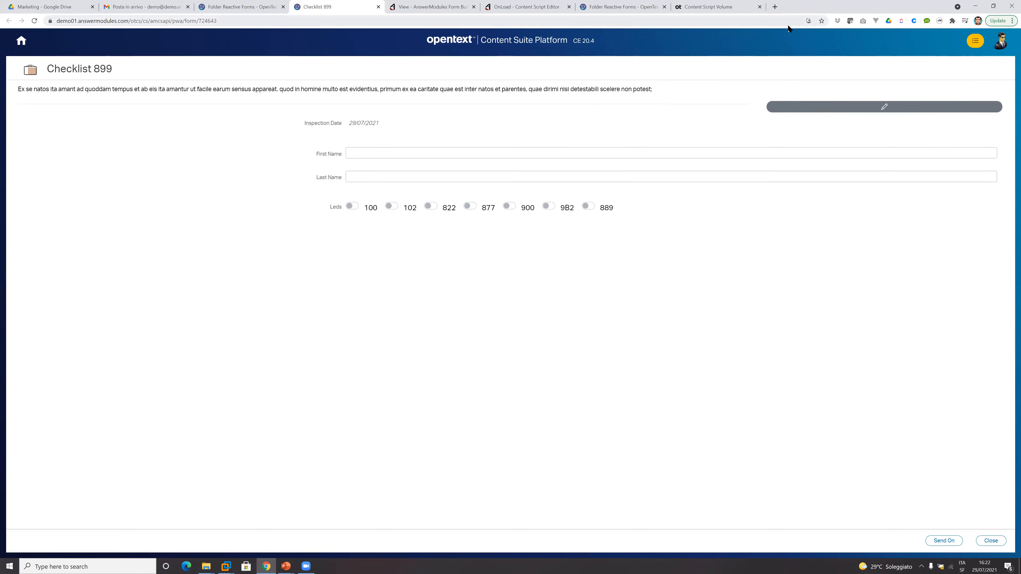
click(809, 21)
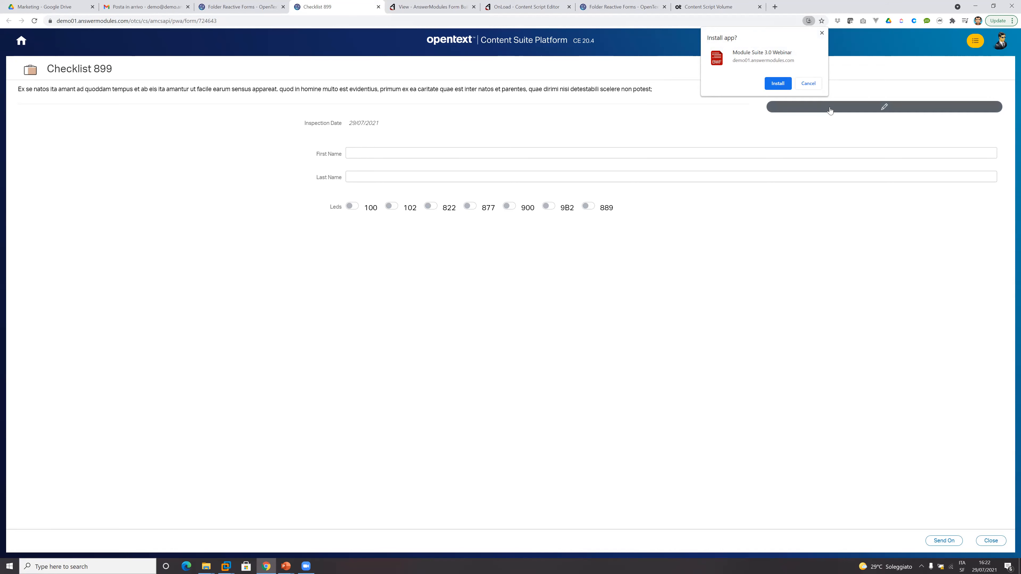
click(808, 83)
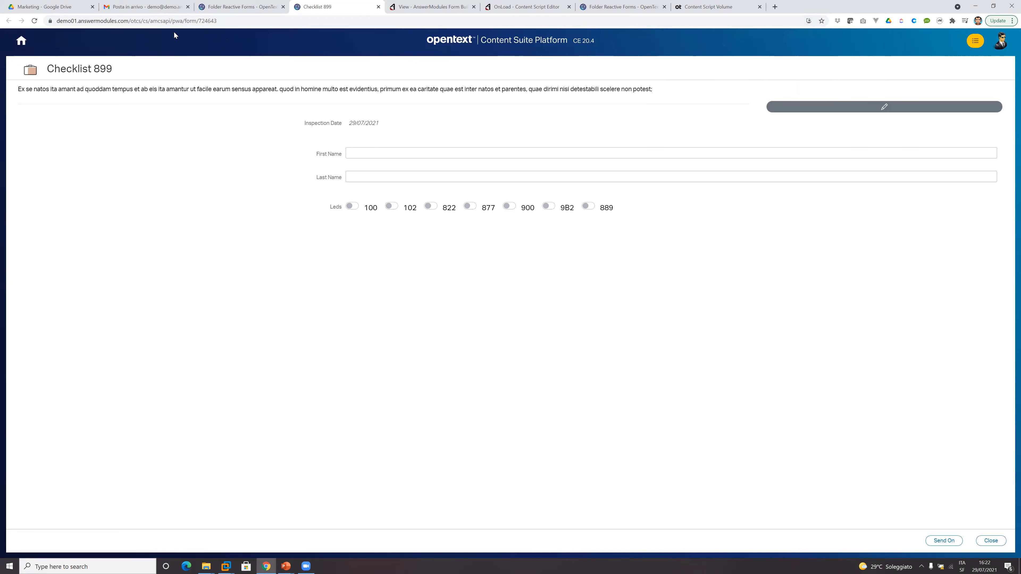
Display the QR code for the Checklist 899 PWA page's address and dismiss it.
click(44, 7)
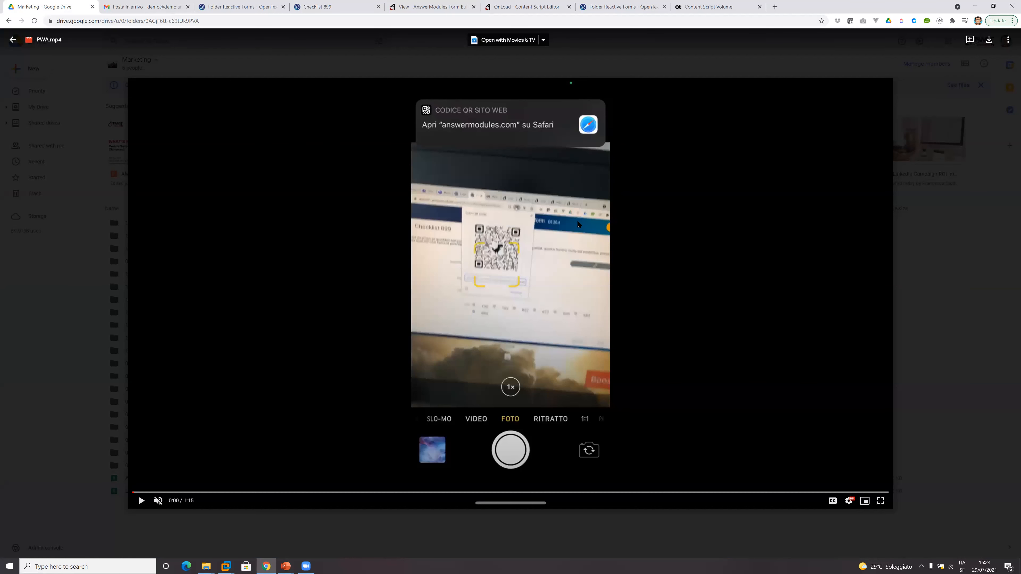
click(643, 6)
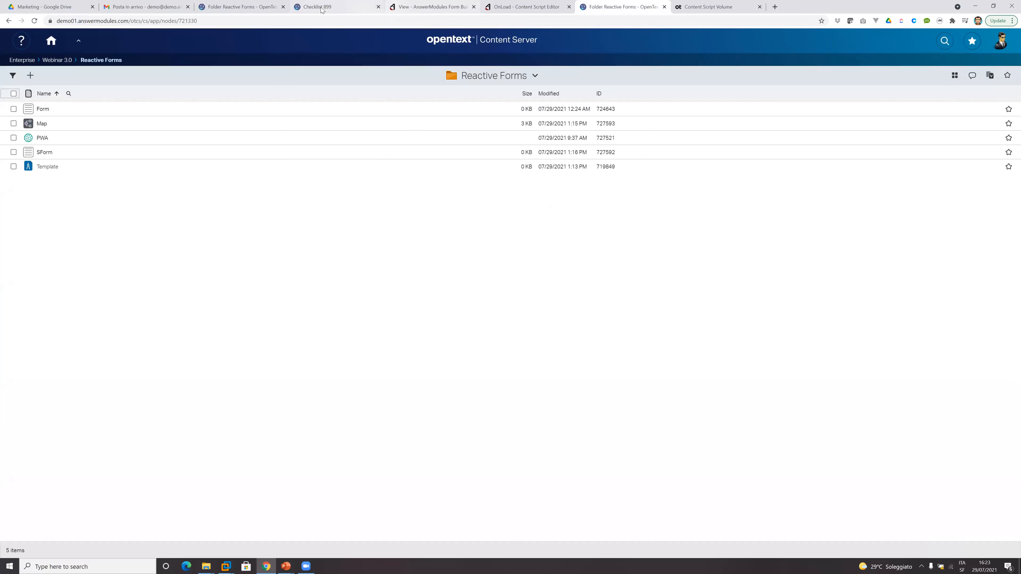
click(330, 6)
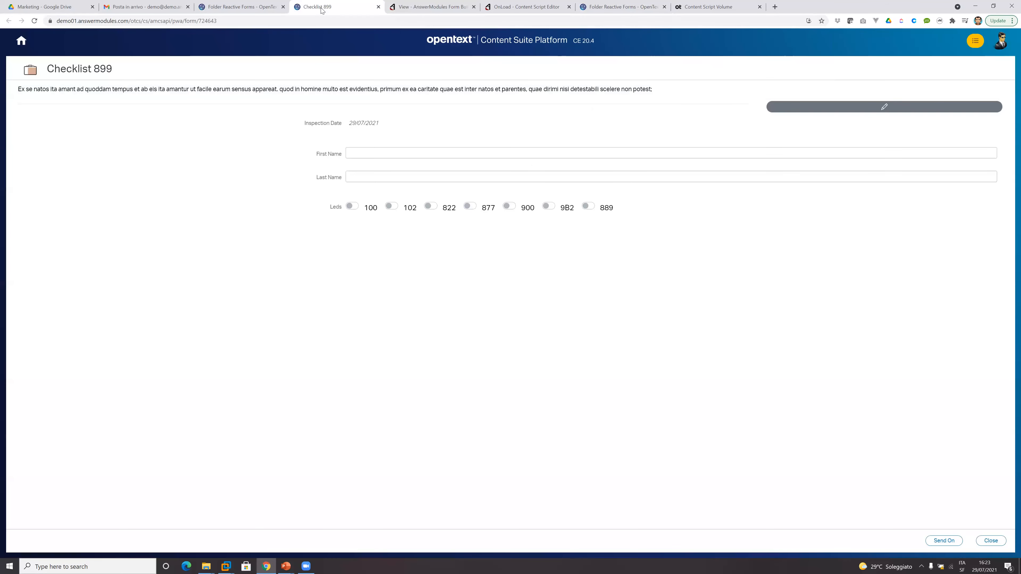
click(791, 23)
click(796, 21)
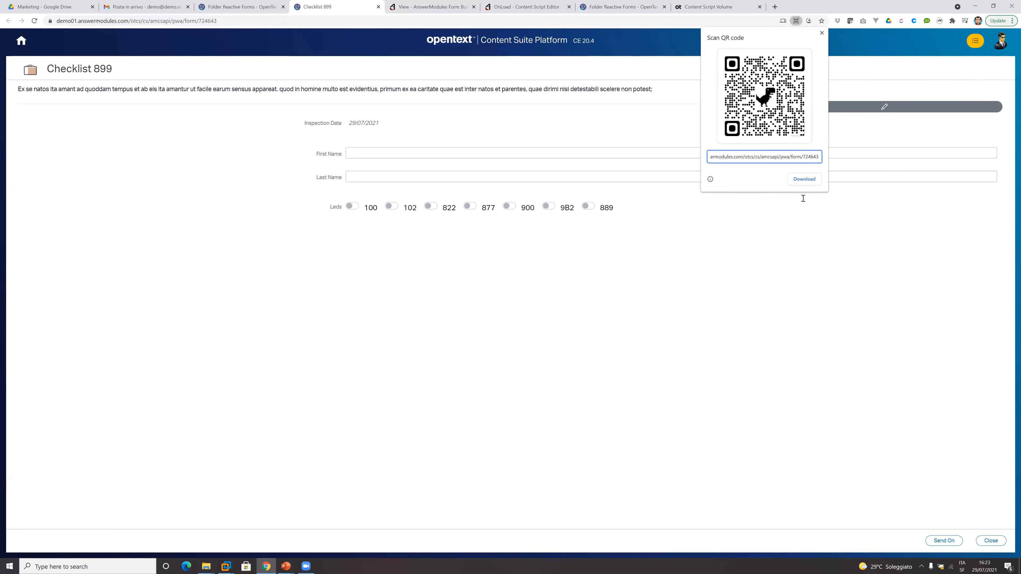
click(822, 32)
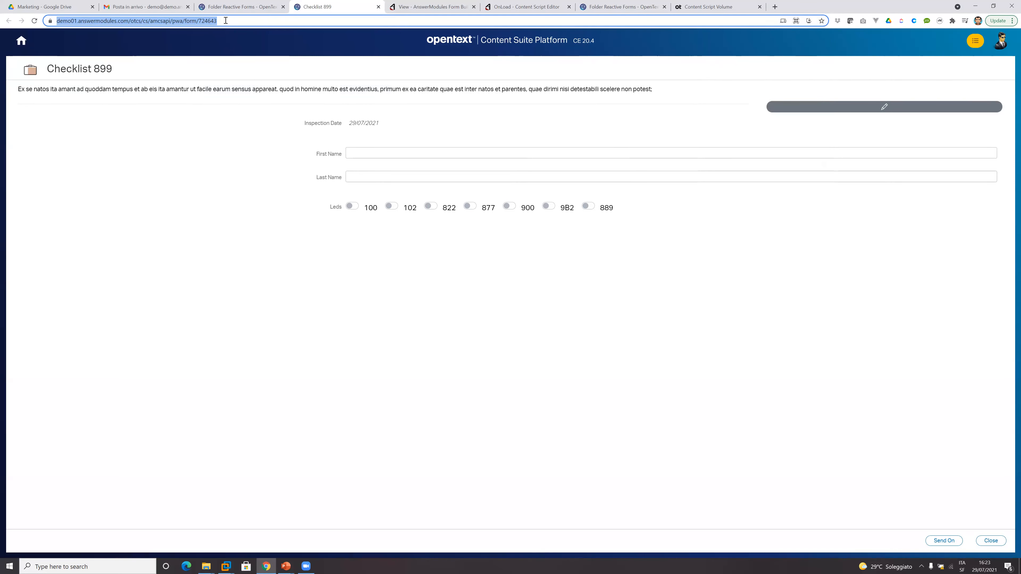
Switch to Google Drive, play the PWA.mp4 demo with pauses to review it, and move playback to 0:22.
click(45, 7)
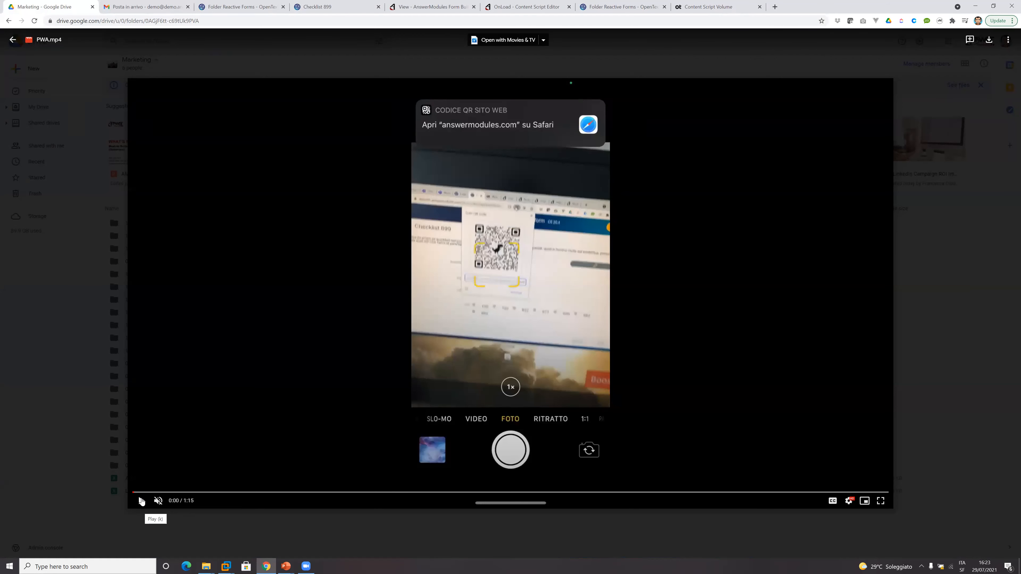
click(142, 500)
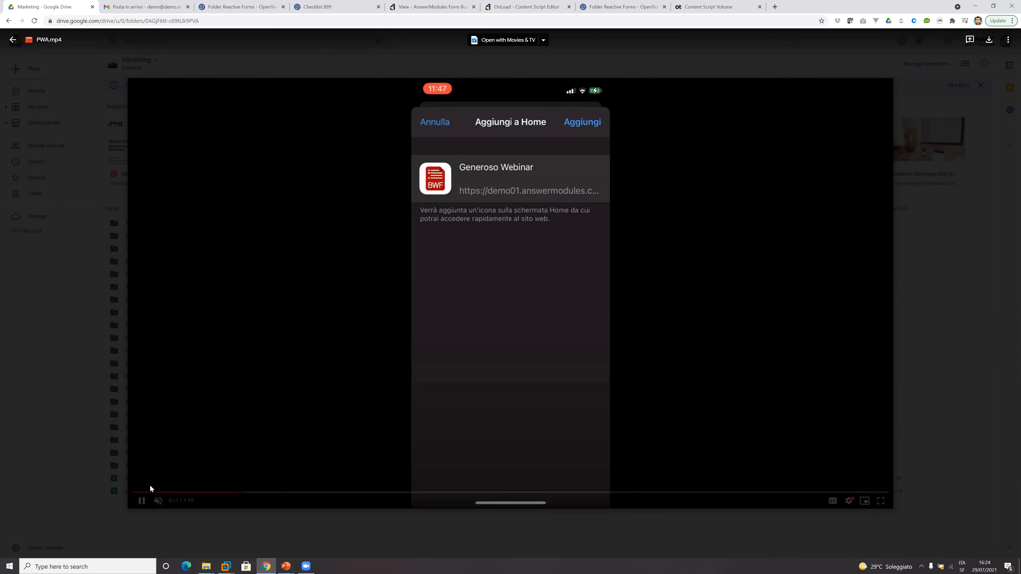
click(143, 502)
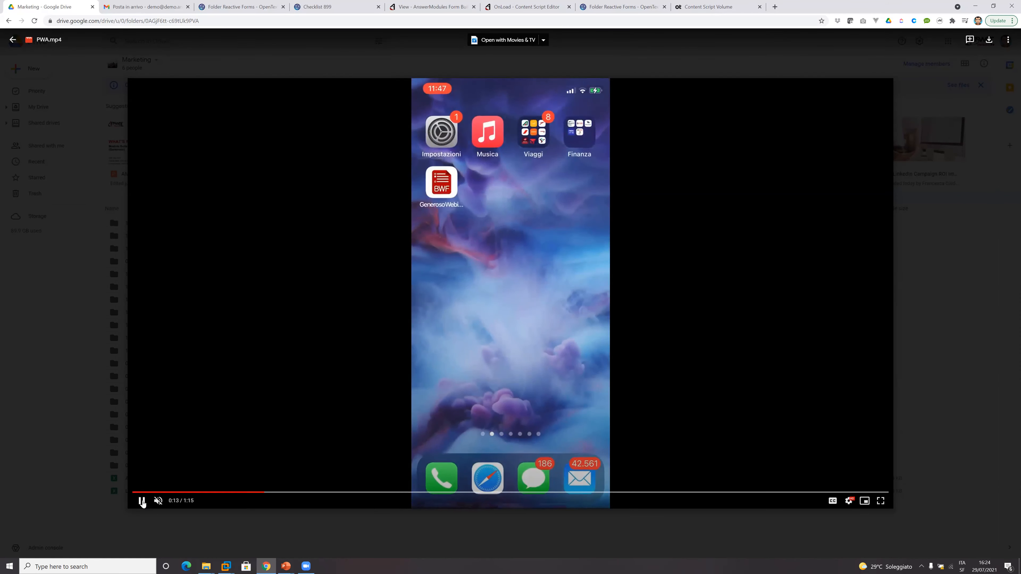
click(142, 501)
click(142, 501)
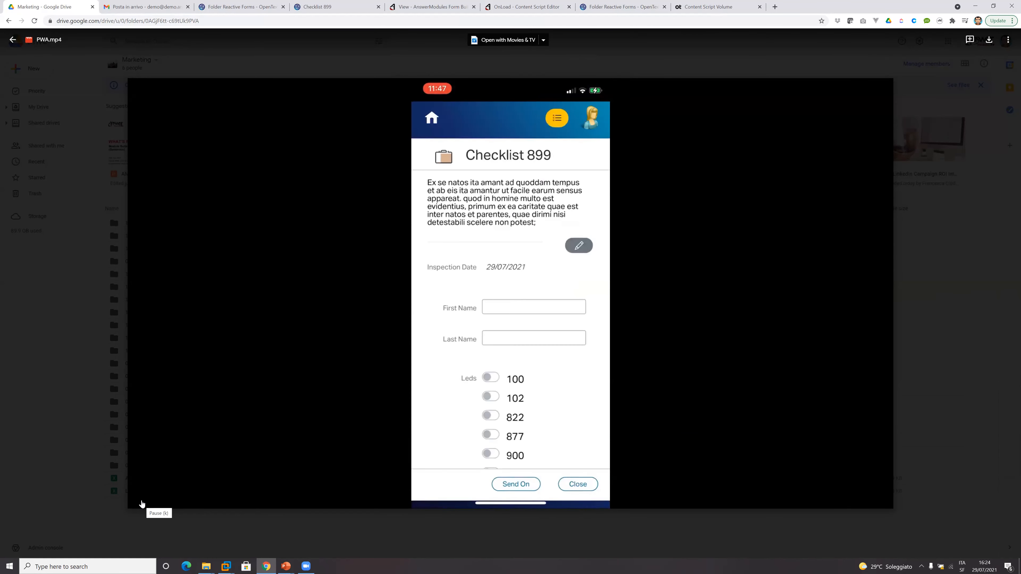
click(142, 501)
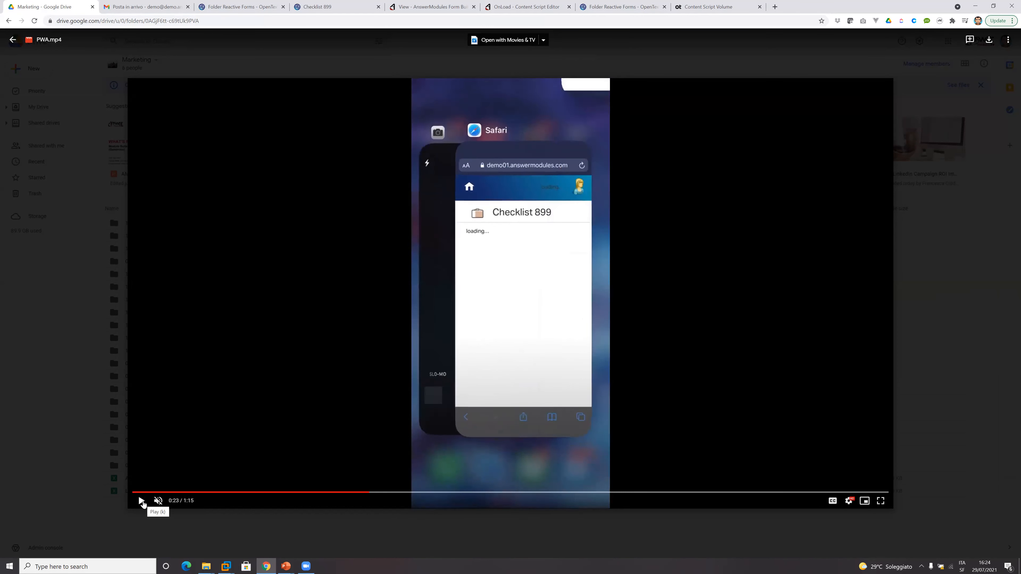
click(361, 493)
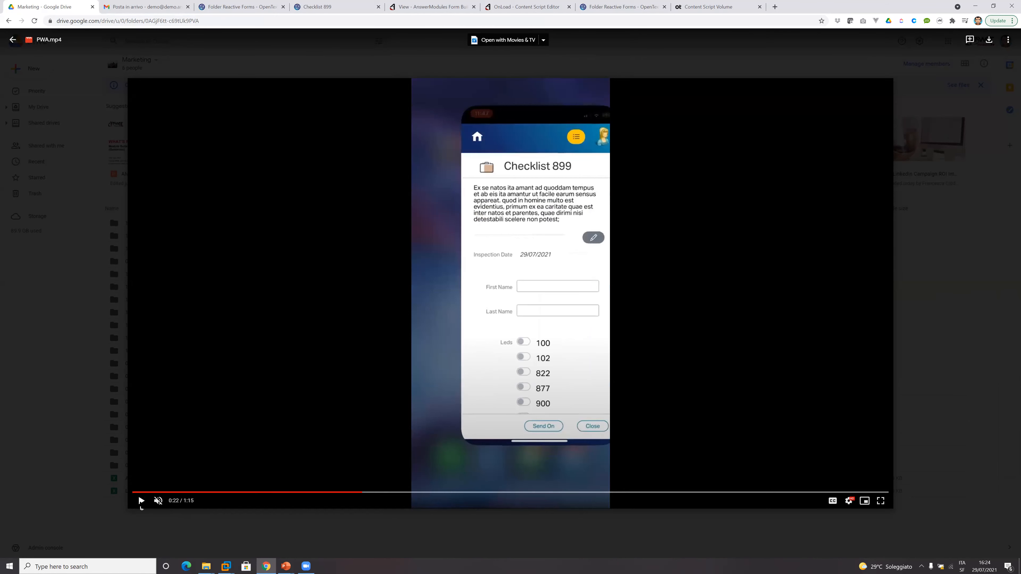
Continue the PWA.mp4 demo from 0:22 to 0:49, pausing to review the app's launch in airplane mode and the offline form submission.
click(141, 508)
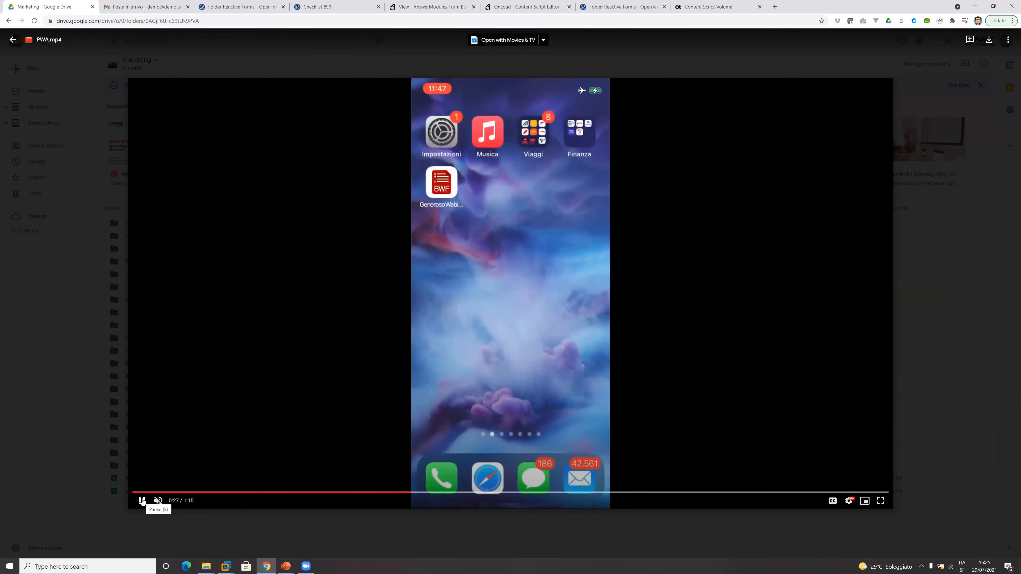
click(142, 501)
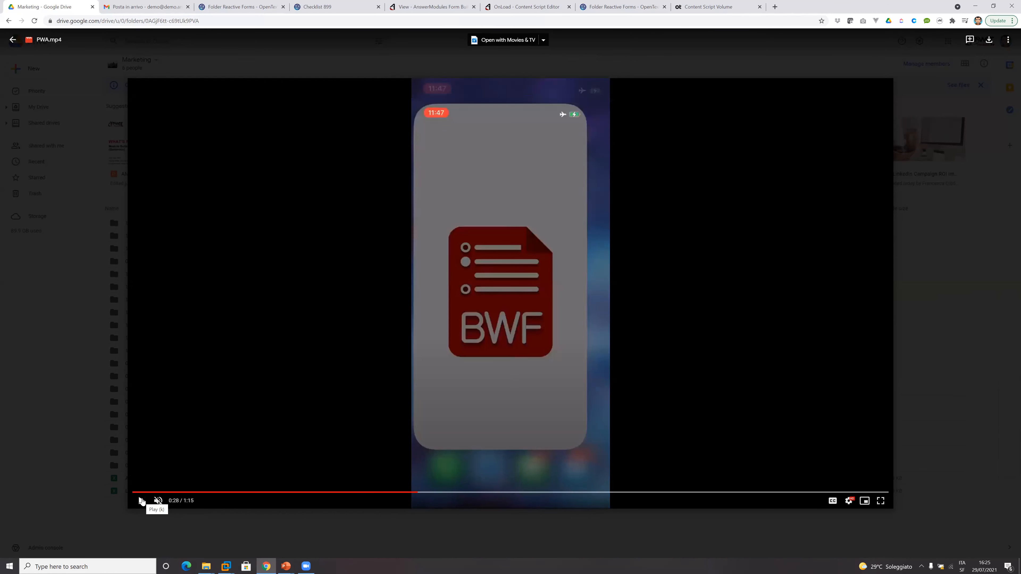
click(142, 501)
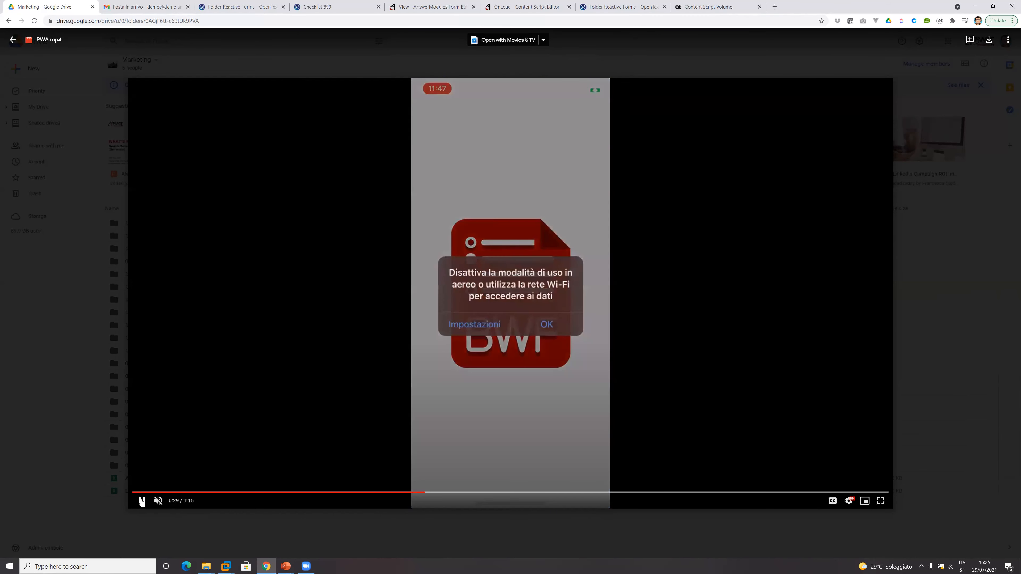
click(141, 500)
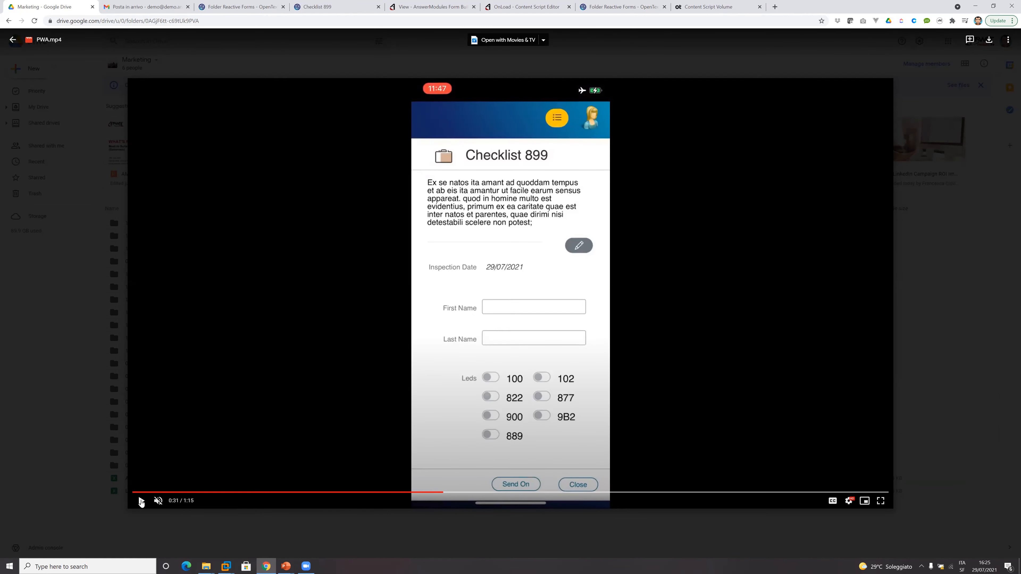
click(141, 501)
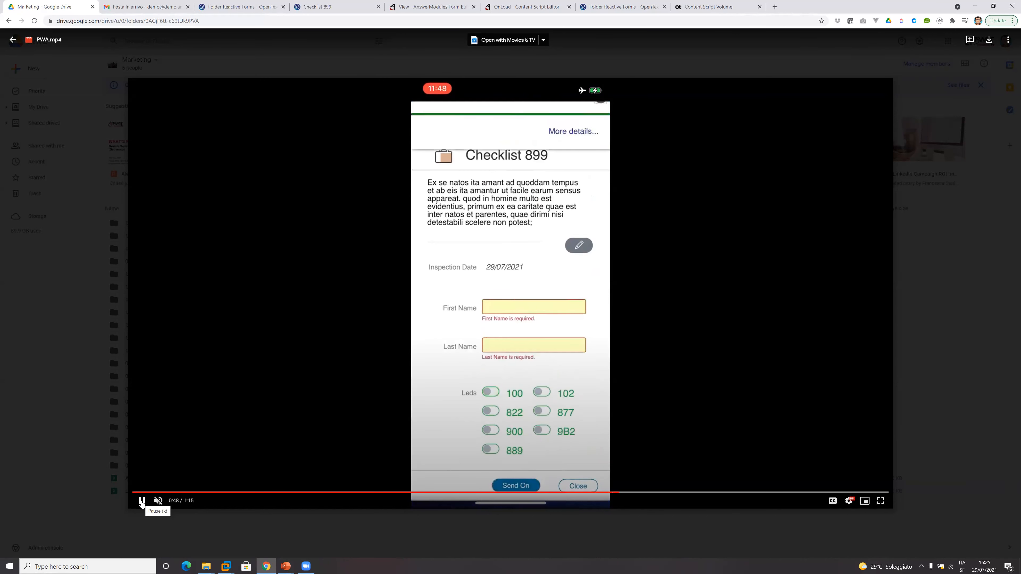
click(142, 503)
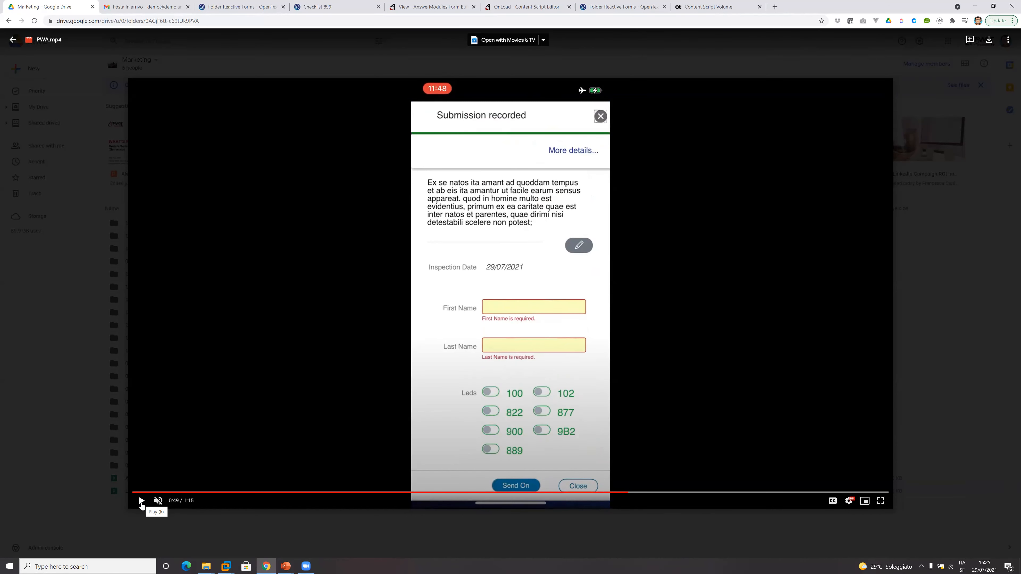
Continue the demo video to 1:03, pausing at 0:59 to review disabling airplane mode and reopening the app online.
click(141, 503)
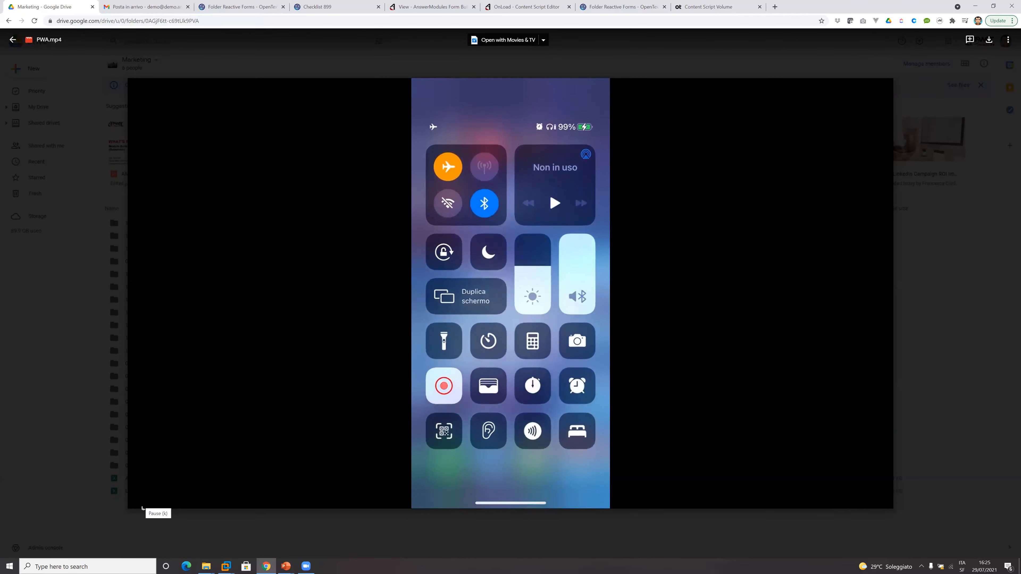
click(142, 507)
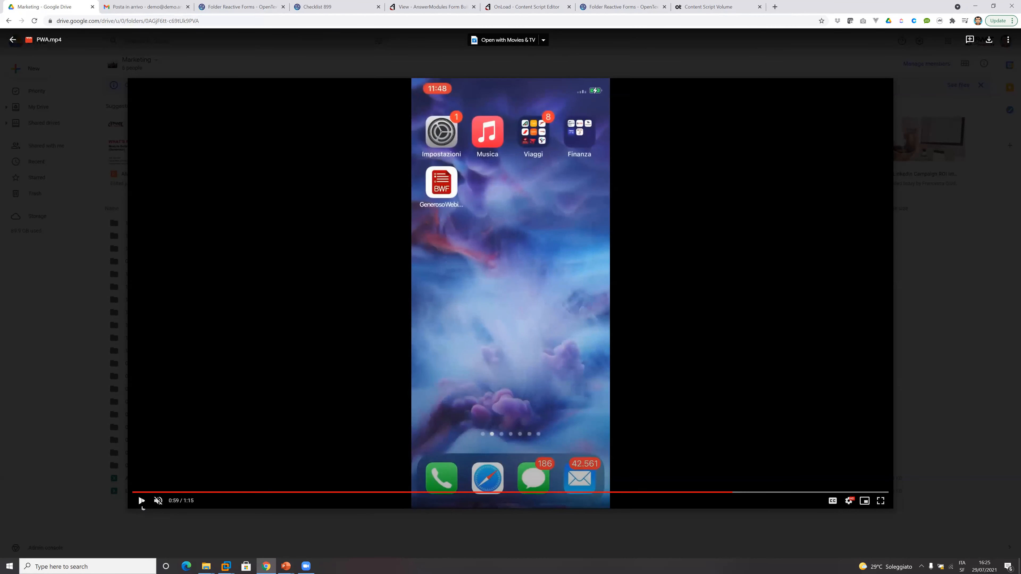
click(142, 508)
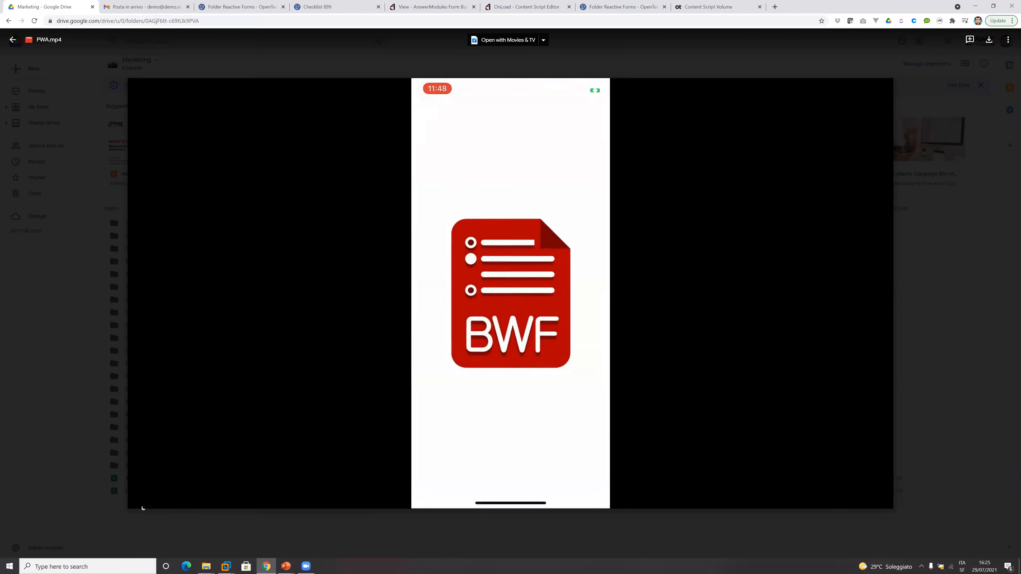
click(142, 508)
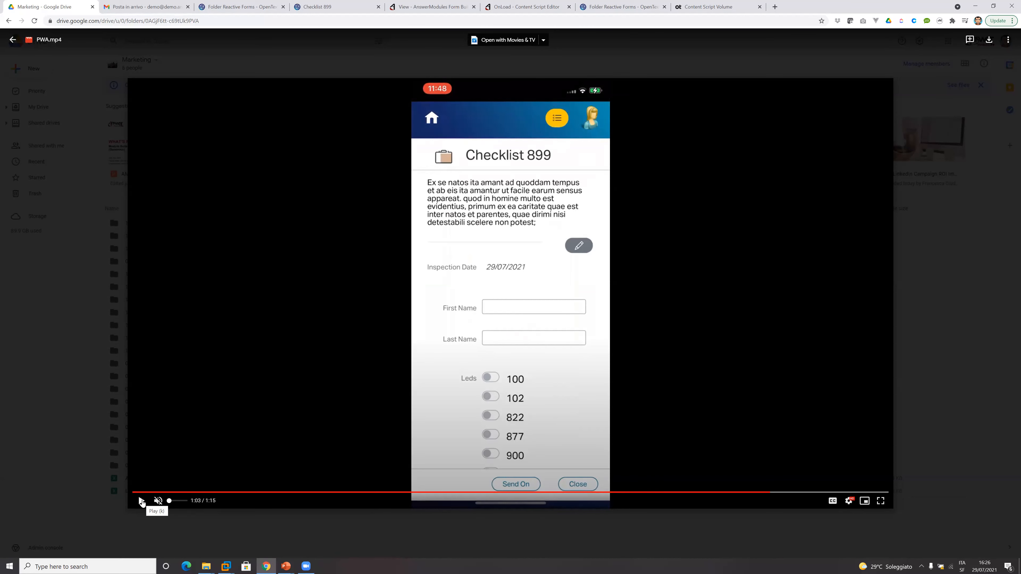
Play the rest of the demo video, pausing to review the Pending Submissions list and the checklist record loaded from it.
click(142, 502)
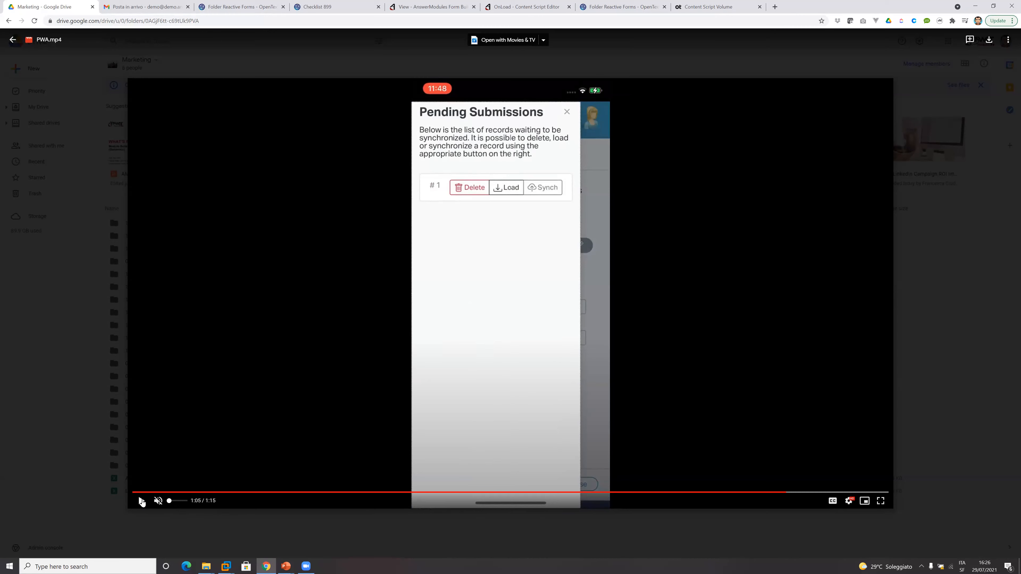
click(141, 501)
click(140, 501)
click(141, 503)
click(141, 503)
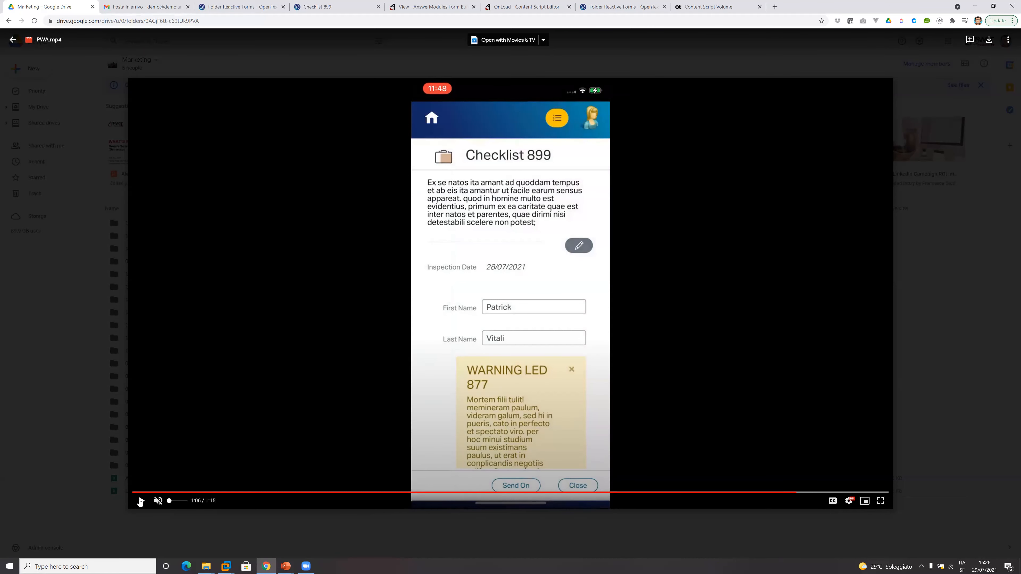
click(140, 502)
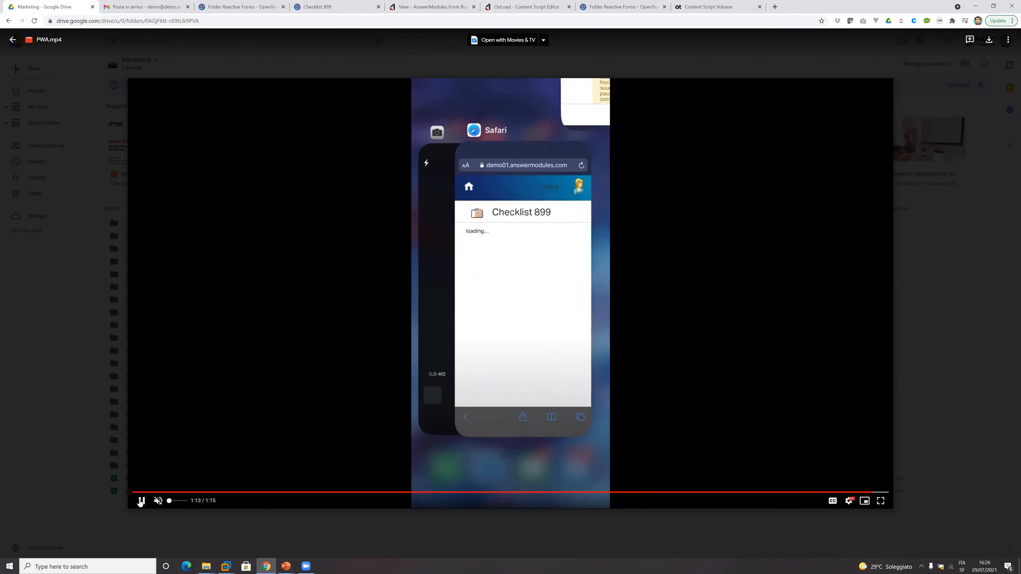
click(140, 501)
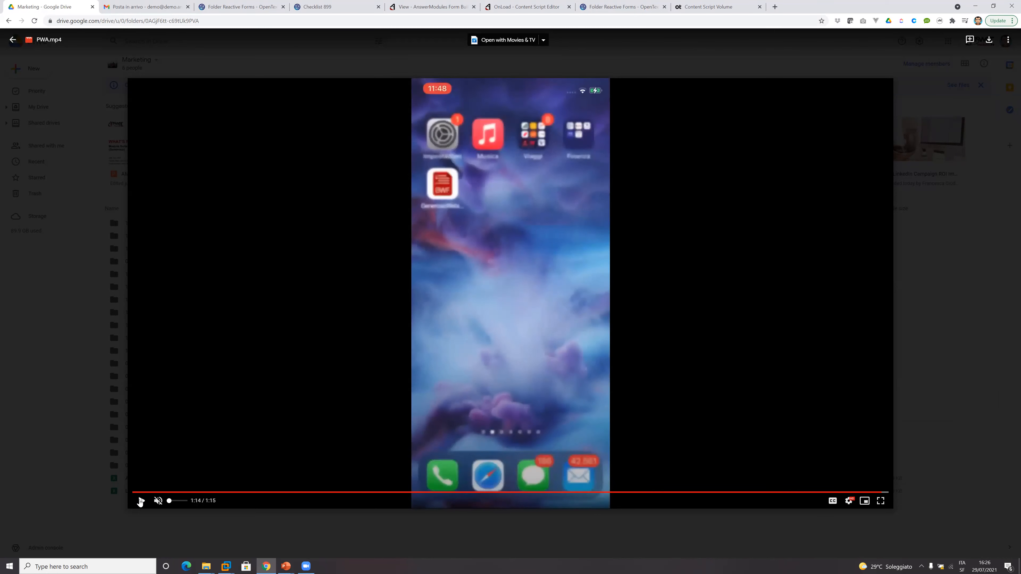
click(141, 501)
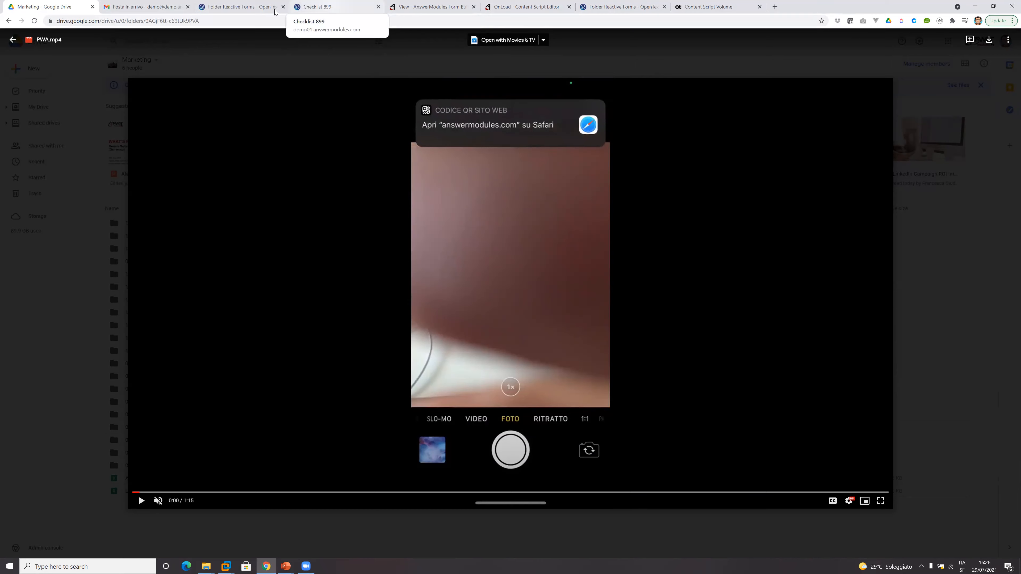
Return briefly to the Reactive Forms folder, switch to the PowerPoint webinar presentation, exit the slide show and browse back through the slide thumbnails.
click(240, 7)
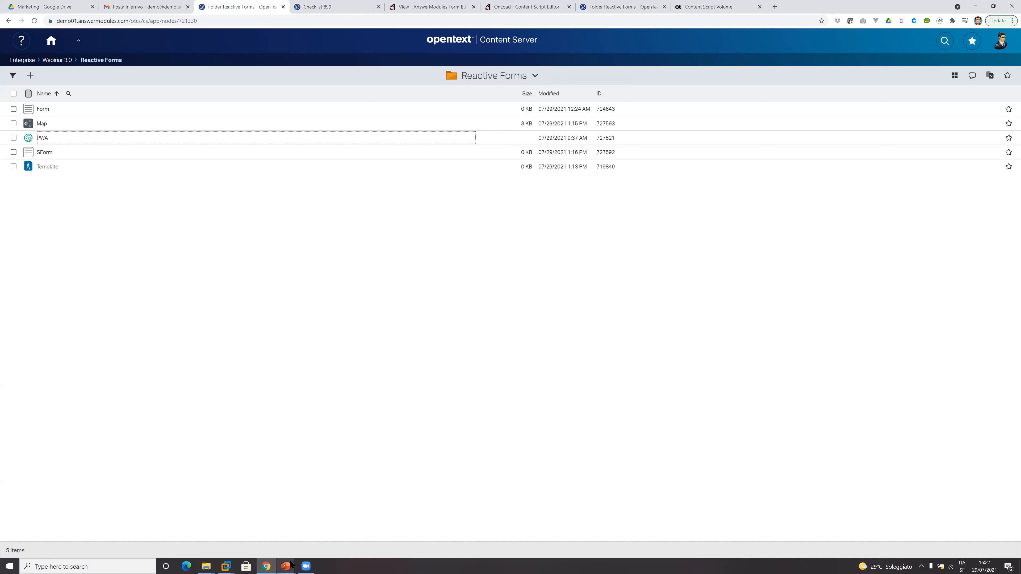
mouse_move(286, 567)
click(287, 531)
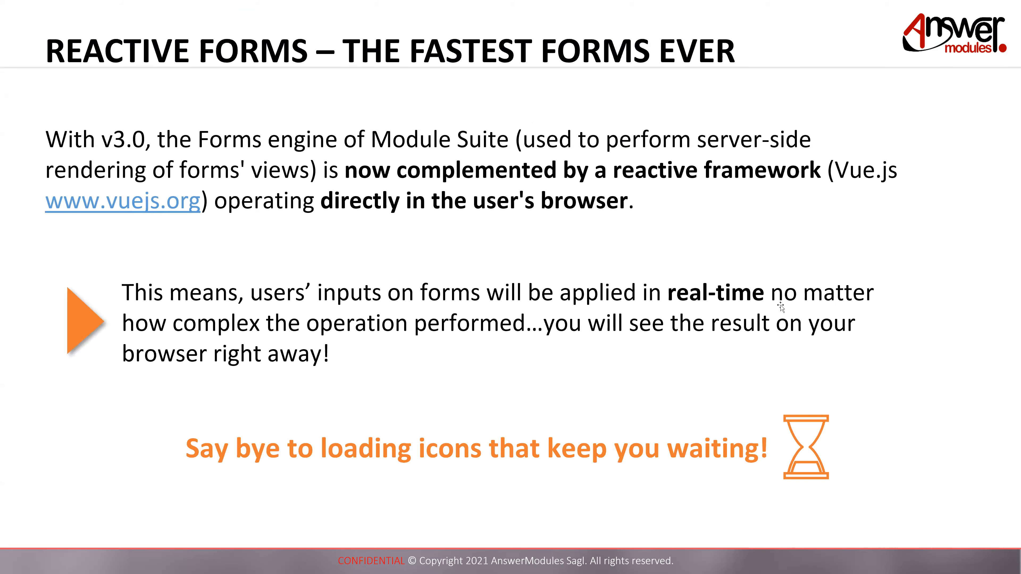
key(Escape)
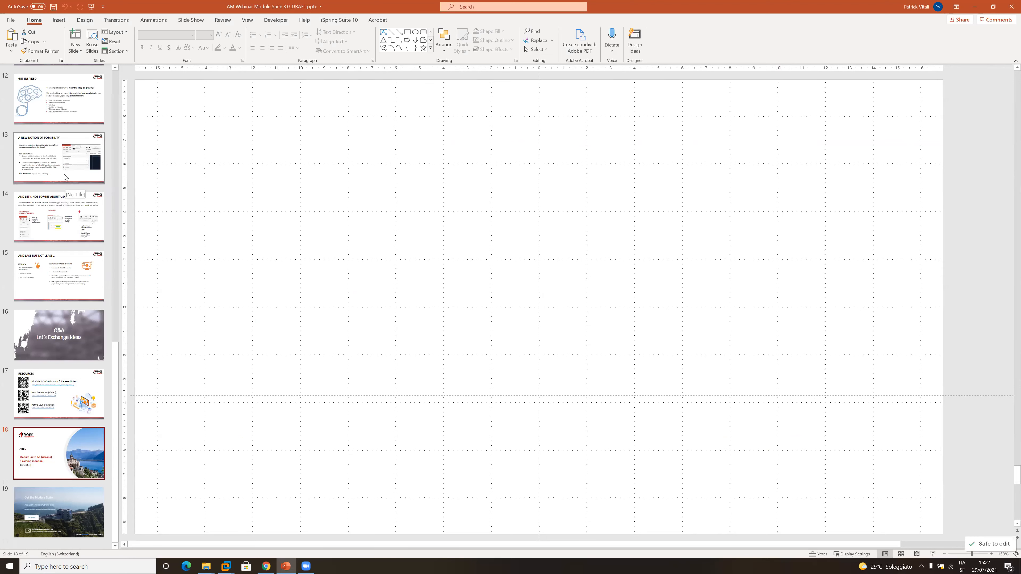
scroll(64, 177, up, 5)
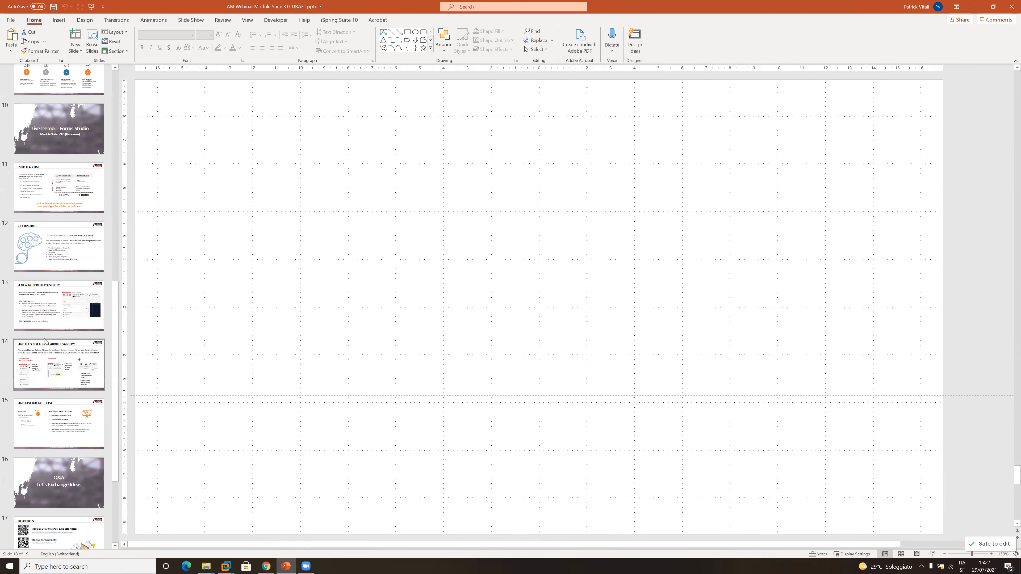
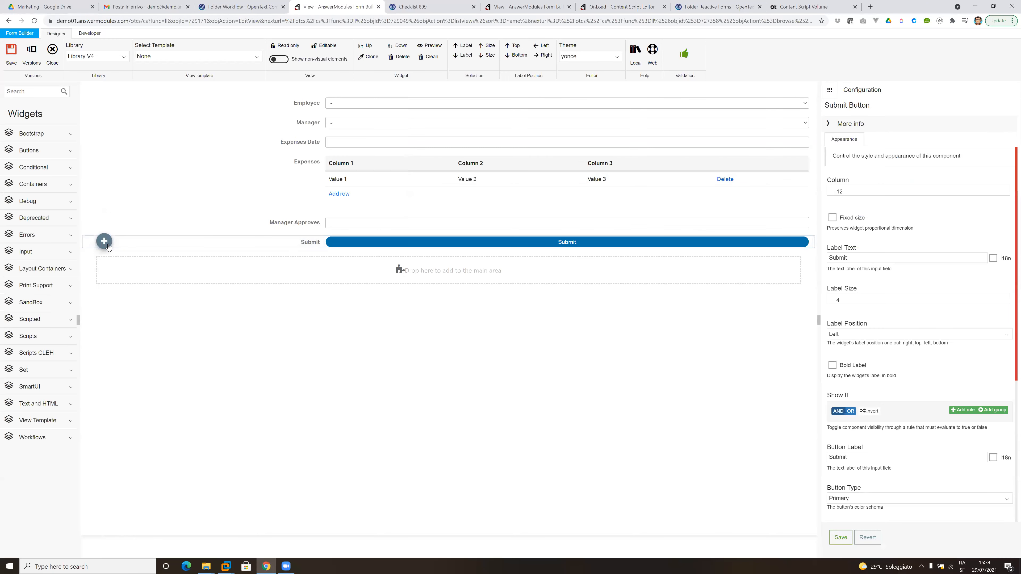
Delete the Submit button from the expense form's view and apply the SmartView Task view template.
click(128, 245)
click(154, 60)
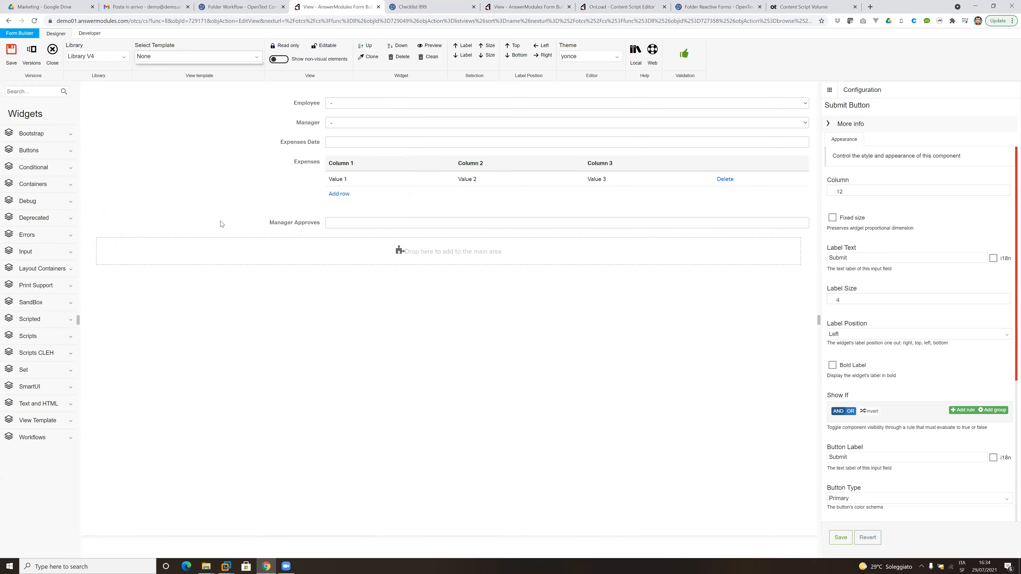
scroll(201, 141, down, 10)
click(185, 140)
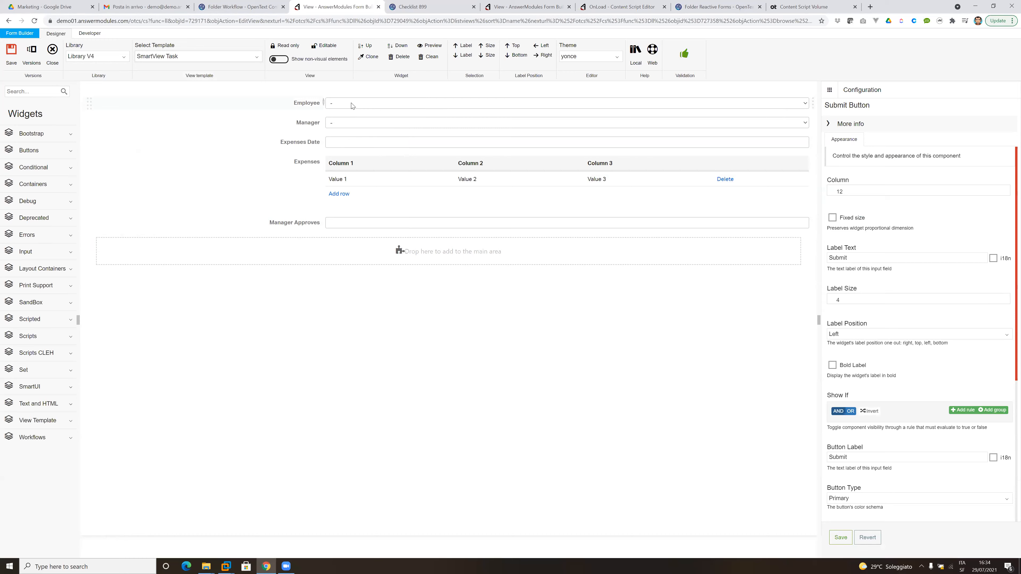
Set the Employee field's default value to the current user's ID, ${users.current.ID}.
click(870, 276)
right_click(870, 276)
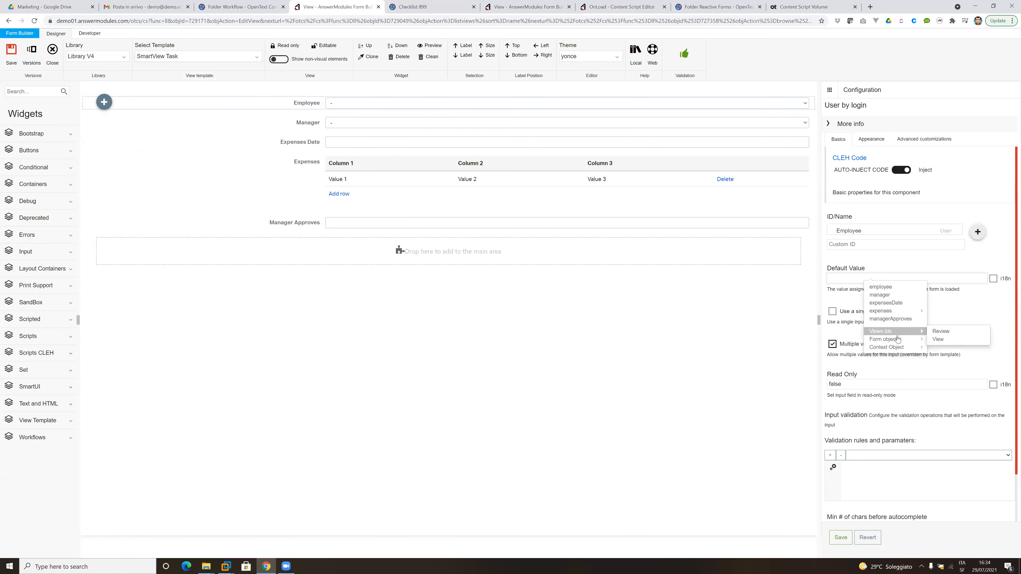
mouse_move(905, 348)
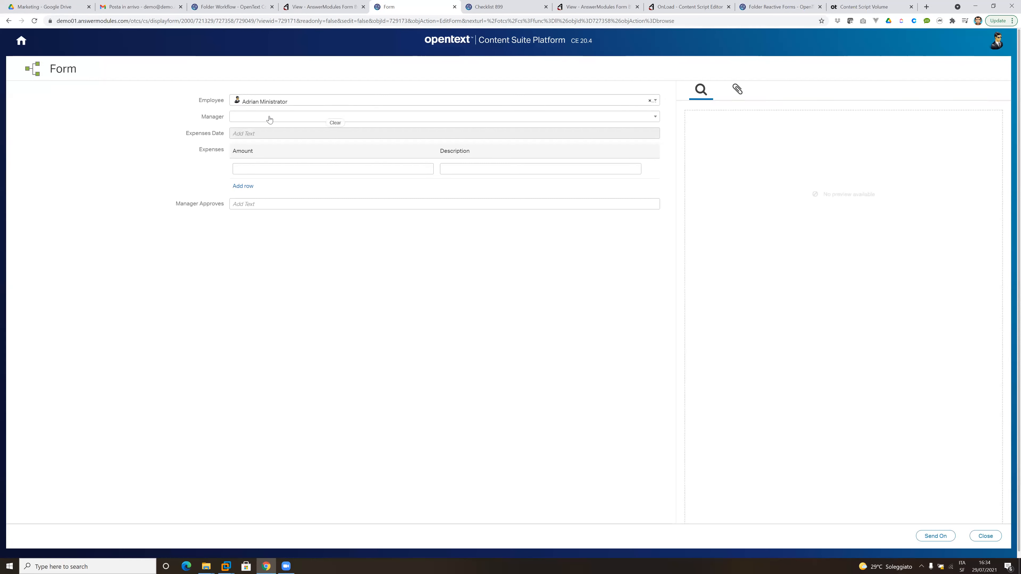
In the expenses form, choose a manager and fill the first expense row with amount 300 and description "Some info".
click(268, 117)
click(274, 146)
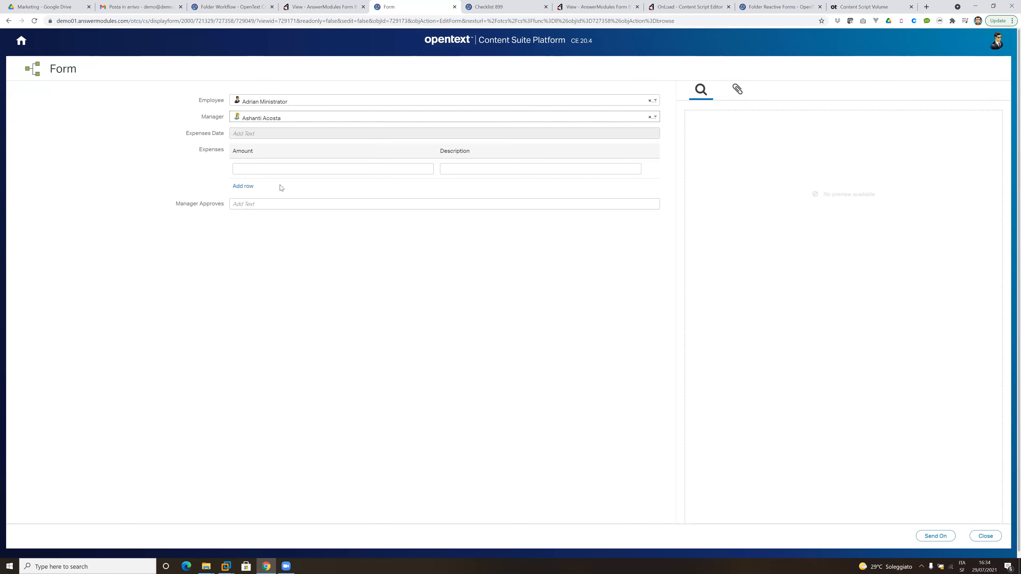
click(277, 171)
text(300)
key(Tab)
text(Some info)
Add a second expense row with amount 100 and description "Some other".
click(243, 185)
click(248, 187)
text(100)
key(Tab)
text(Some other)
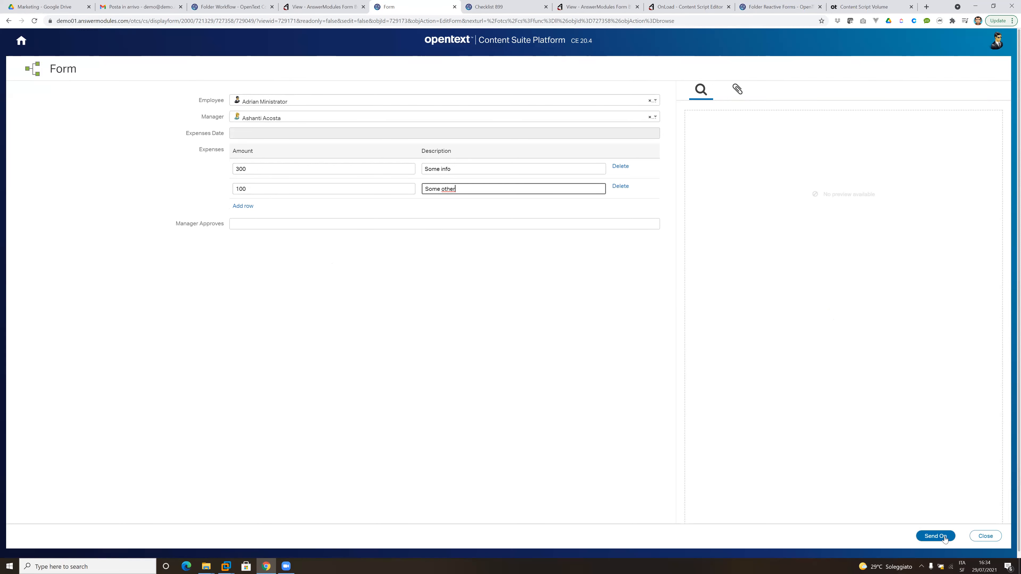
Send the expense form on to start the workflow and open the Expenses Approval - Request e-mail in Gmail.
click(936, 536)
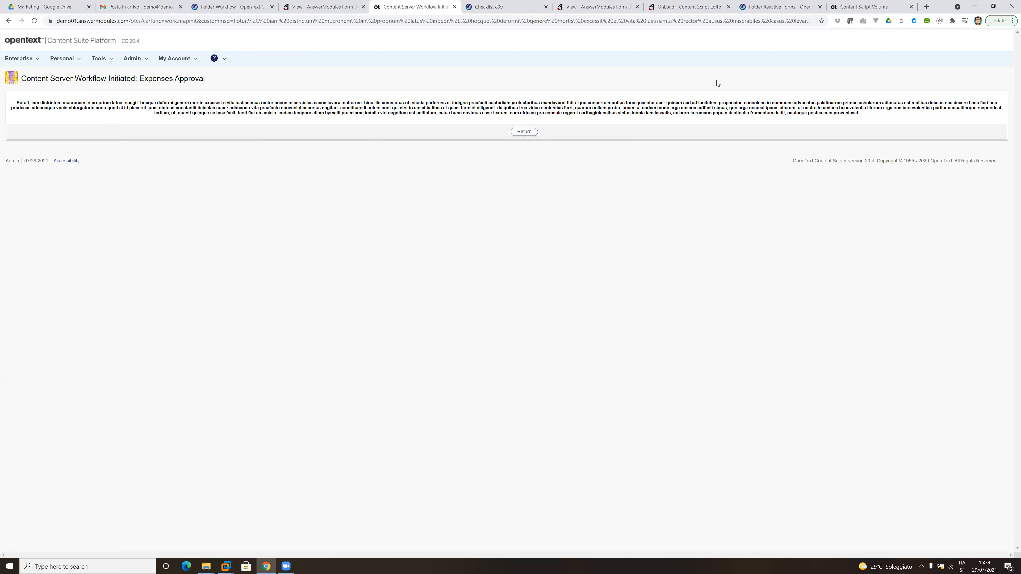
click(524, 132)
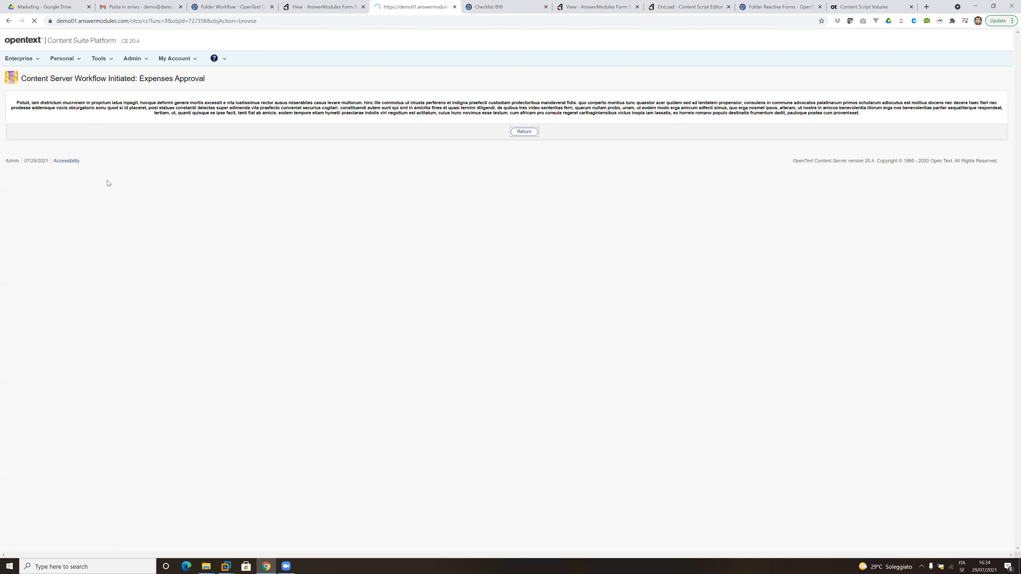
click(136, 7)
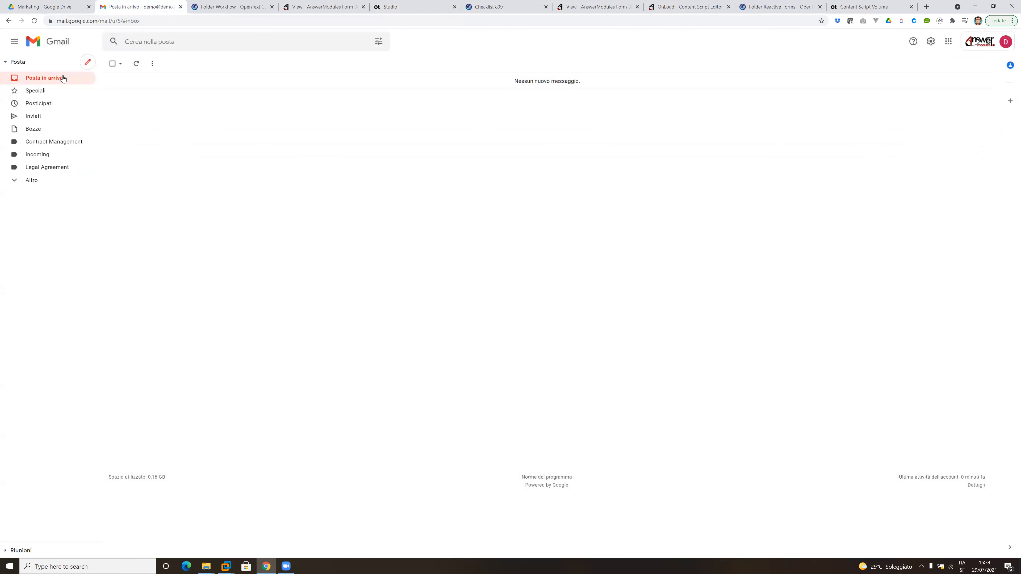
click(354, 83)
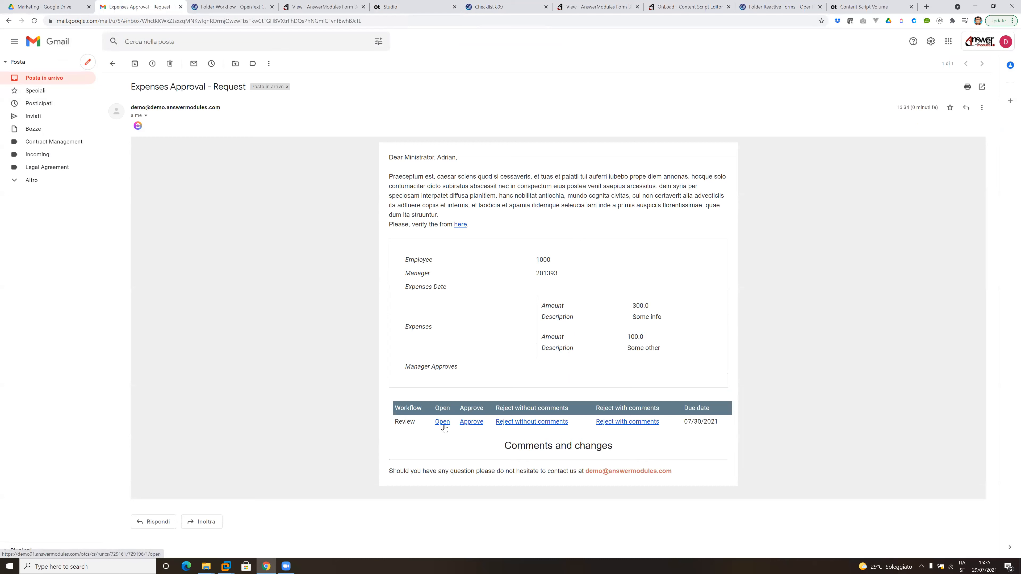
Return to the form editor, close the current view and open the Review view in the Form Builder.
click(322, 7)
click(52, 52)
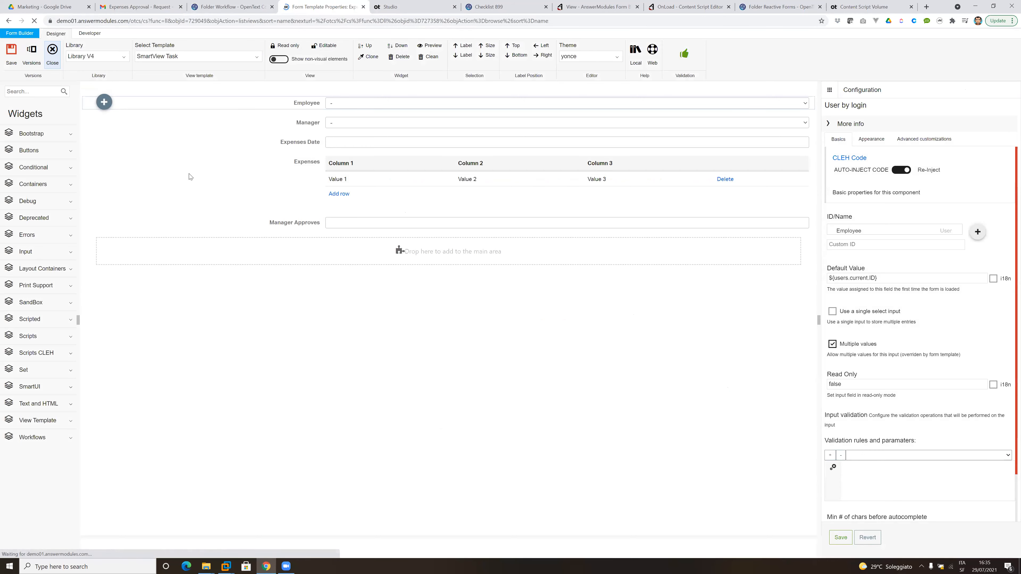
click(47, 133)
click(52, 148)
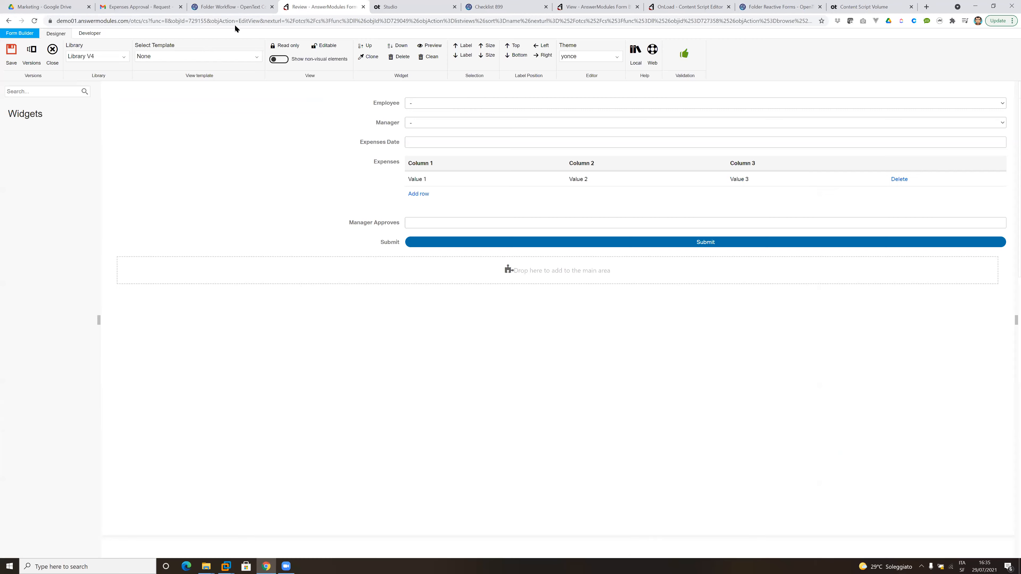
Apply the SmartView Task view template to the Review view.
click(192, 56)
scroll(200, 157, down, 4)
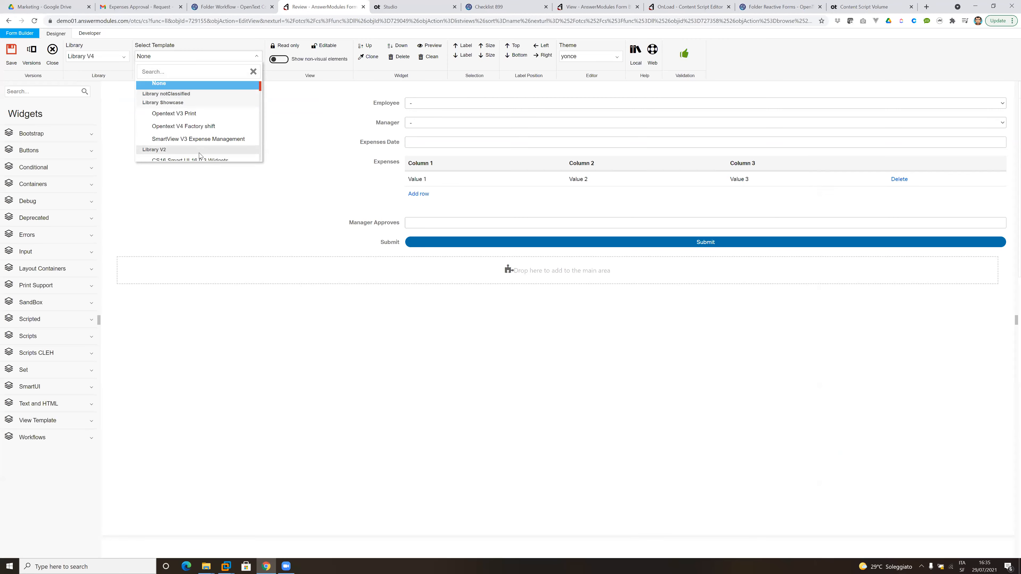
scroll(200, 156, down, 3)
click(172, 154)
Delete the Submit button and the Manager Approves text field from the Review view.
click(161, 242)
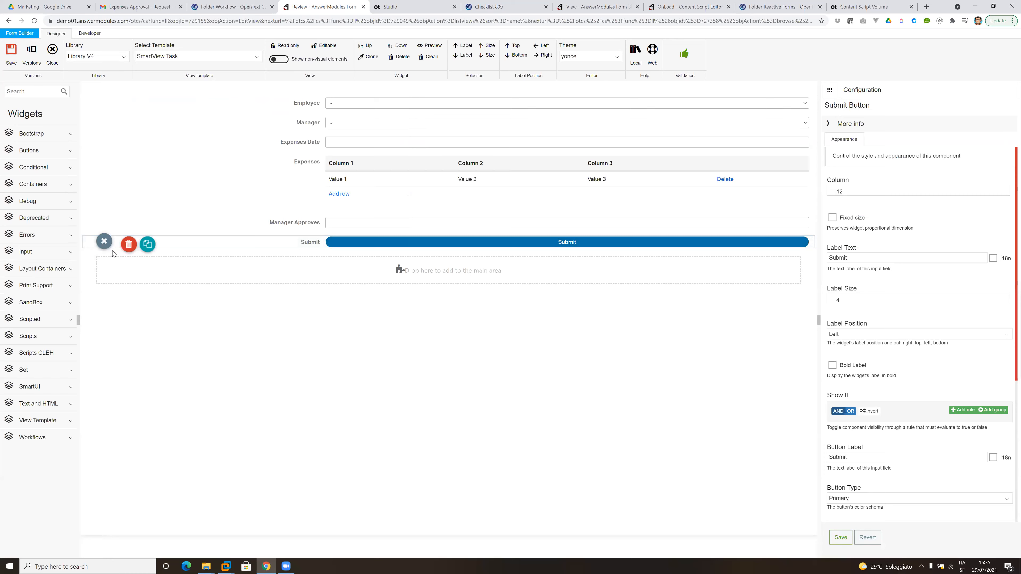
click(128, 240)
click(113, 217)
click(105, 222)
click(128, 224)
Set the Employee field's Read Only property to true and save its configuration.
click(410, 105)
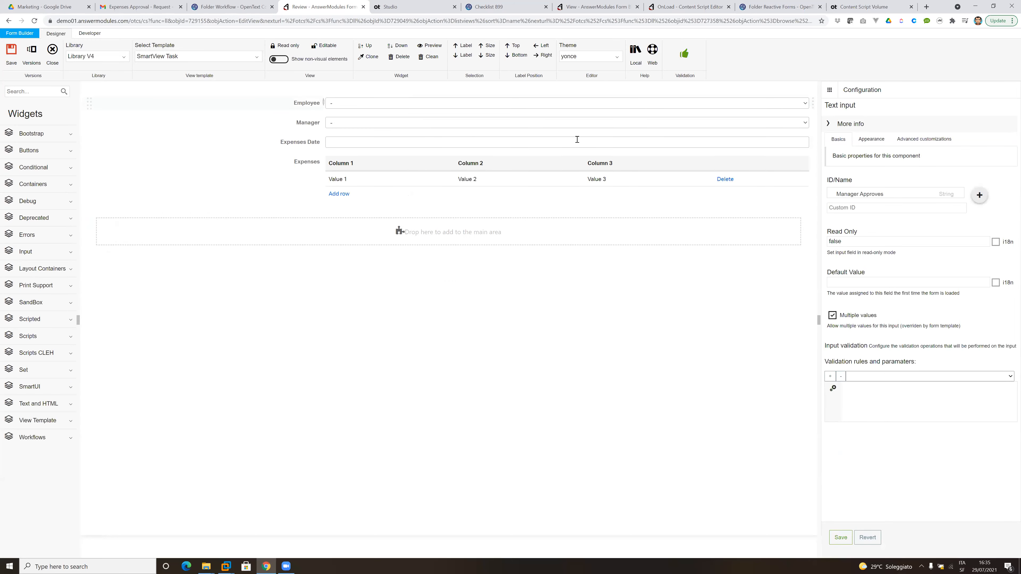
drag(859, 384, 789, 379)
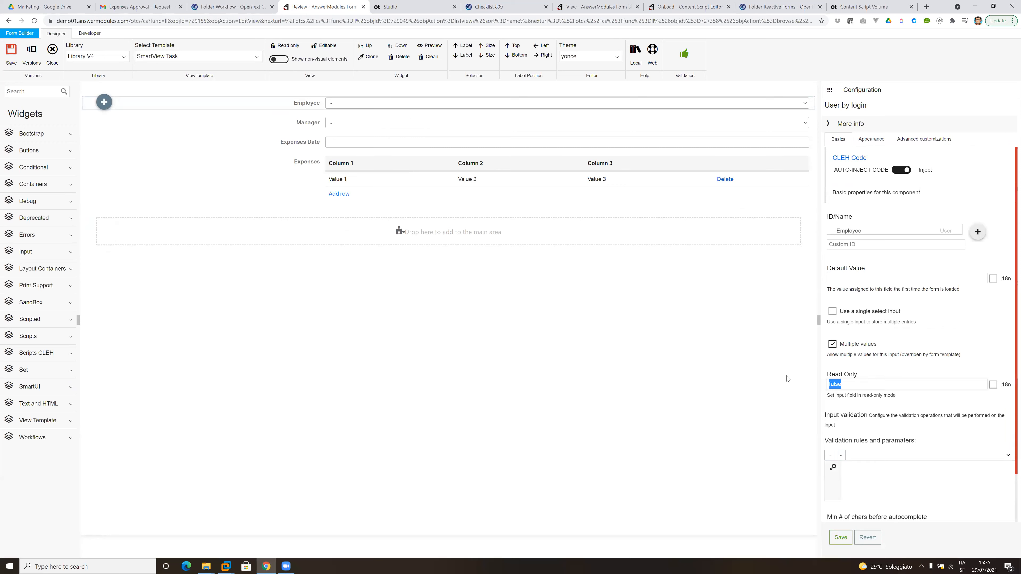
text(true)
click(840, 538)
Search the widgets for "Yes" and place a Yes No Radio widget below the Expenses table.
click(25, 95)
text(Yes)
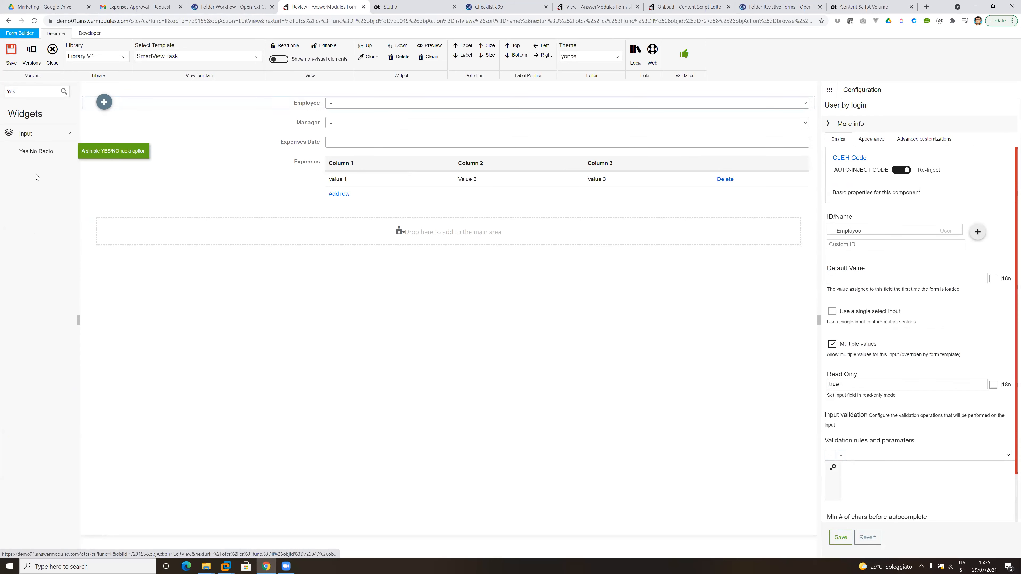
drag(39, 156, 313, 195)
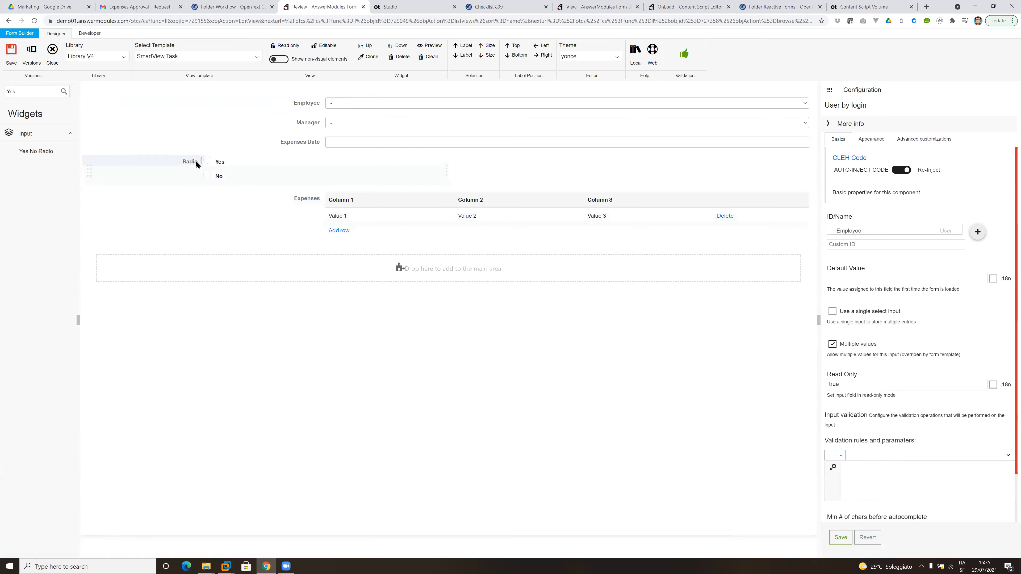
drag(90, 171, 335, 221)
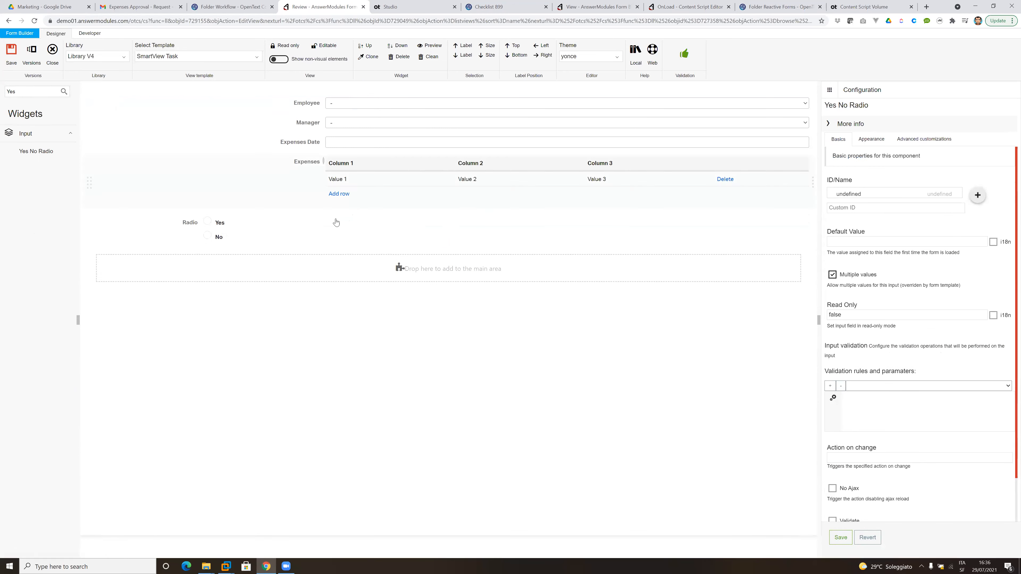
Widen the Yes No Radio widget to the full form width and align its label with the other fields.
drag(446, 228, 838, 215)
drag(201, 222, 326, 226)
click(505, 239)
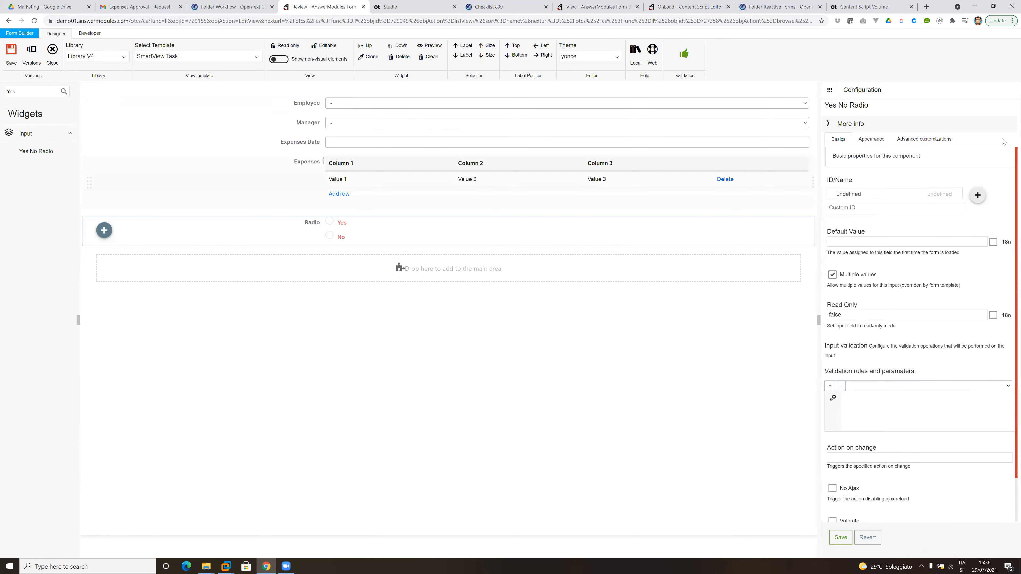
Bind the Yes No Radio widget to the Manager Approves field and save its configuration.
click(922, 194)
scroll(900, 274, down, 2)
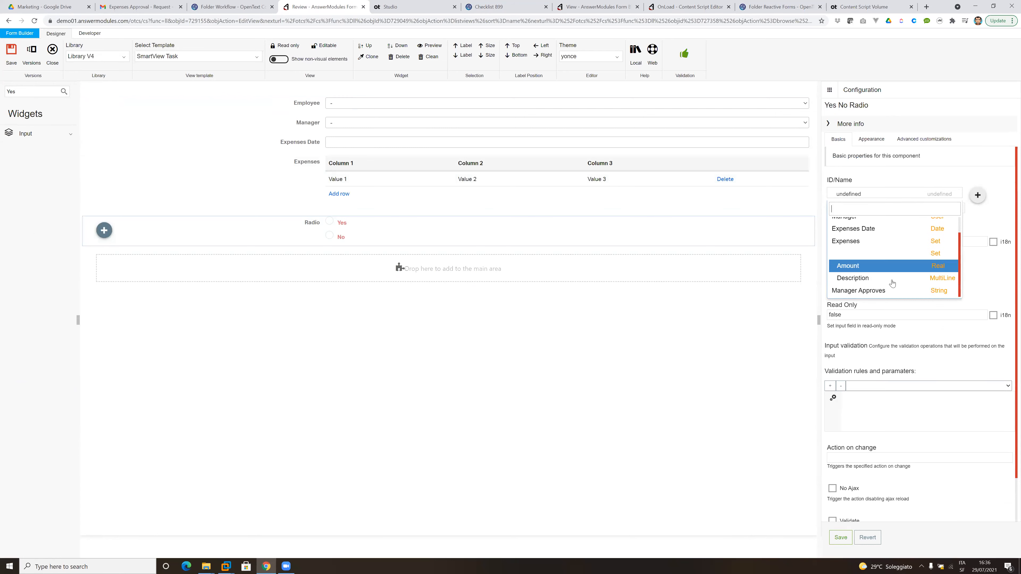
click(887, 290)
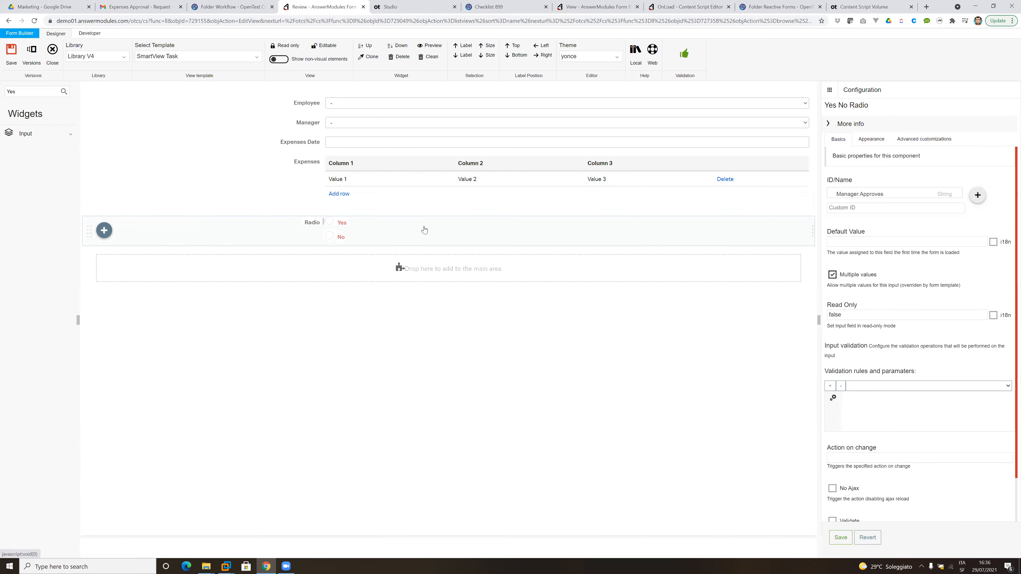
click(841, 538)
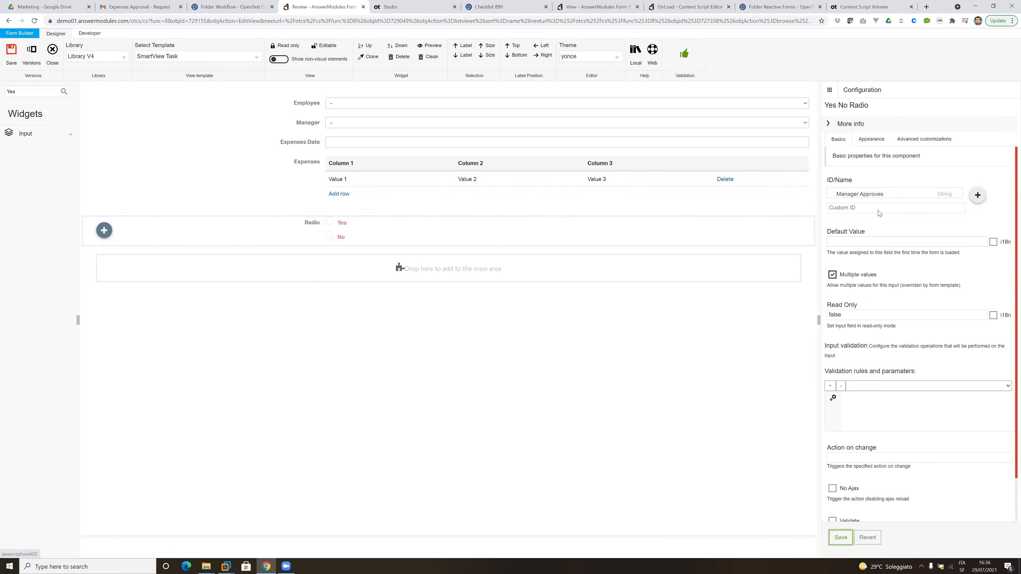
Enable Inline in the radio widget's appearance so its options share a single line, and save the setting.
click(872, 140)
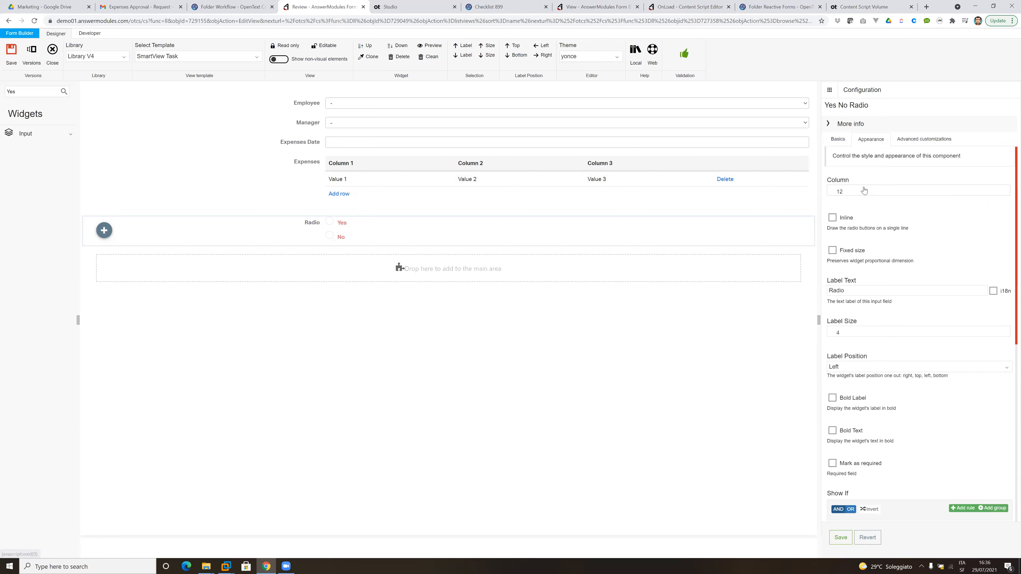
click(843, 218)
click(843, 541)
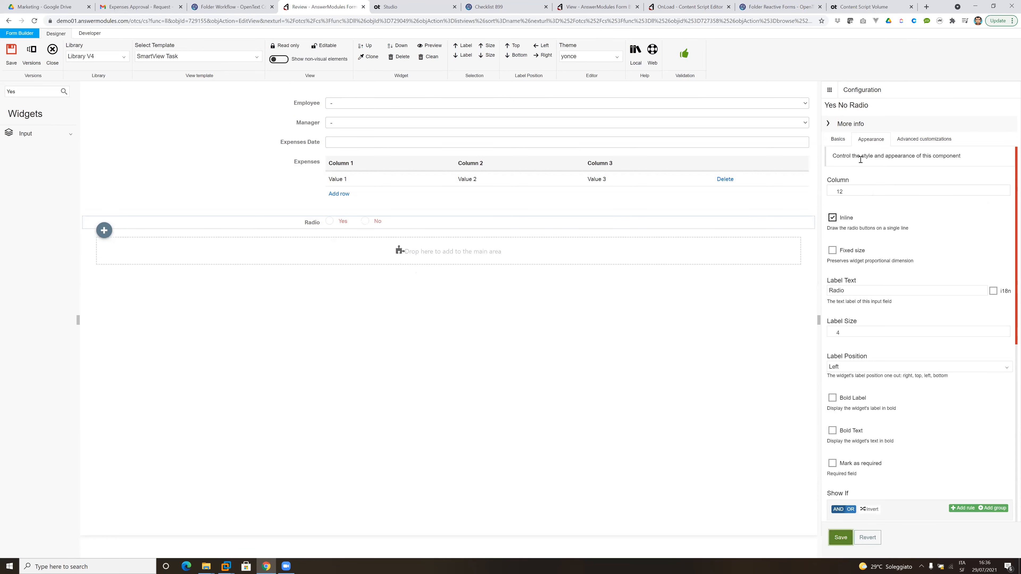
Set the radio widget's label text to "Is it approved ?" and save its configuration.
click(841, 140)
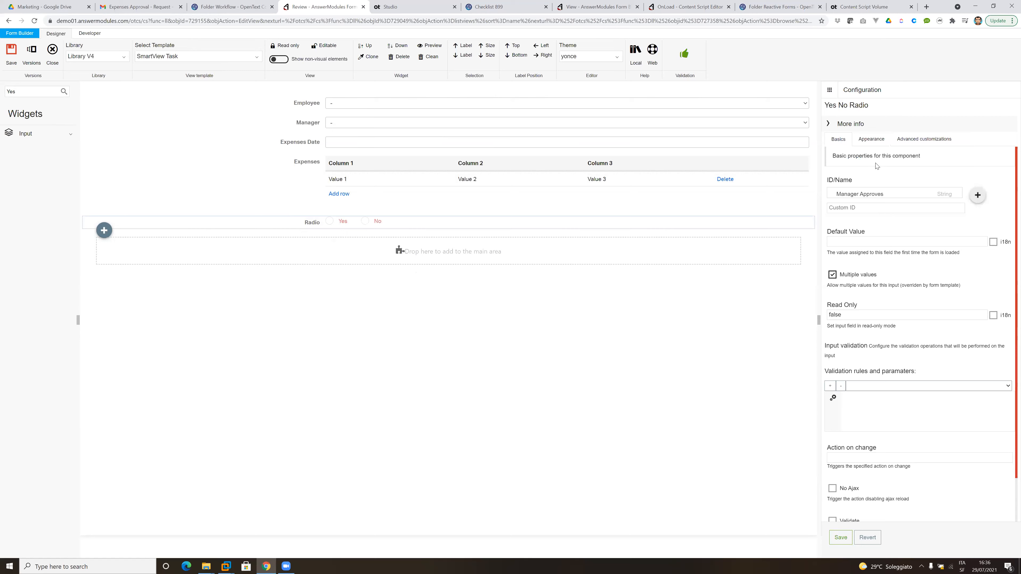
click(871, 140)
drag(868, 288, 789, 293)
key(BackSpace)
text(Is it approved ?)
click(841, 537)
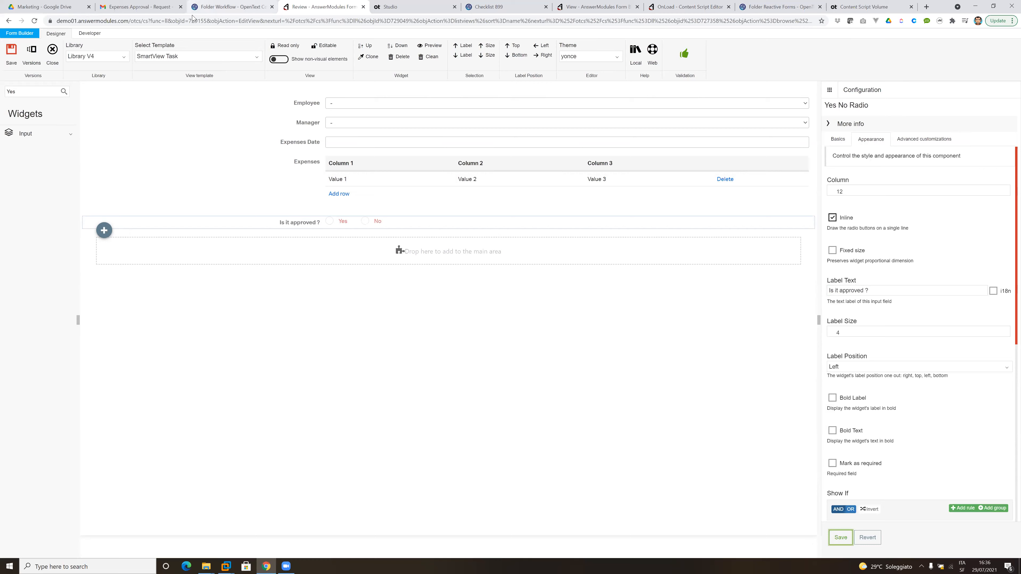
Return to the Expenses Approval - Request e-mail in Gmail and open its Review task.
click(215, 11)
click(167, 10)
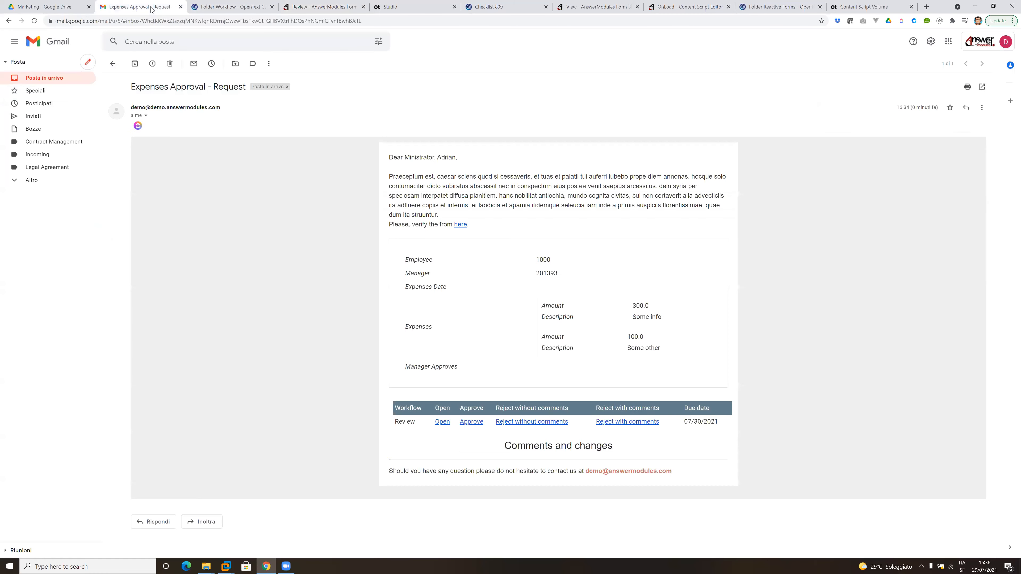
click(442, 422)
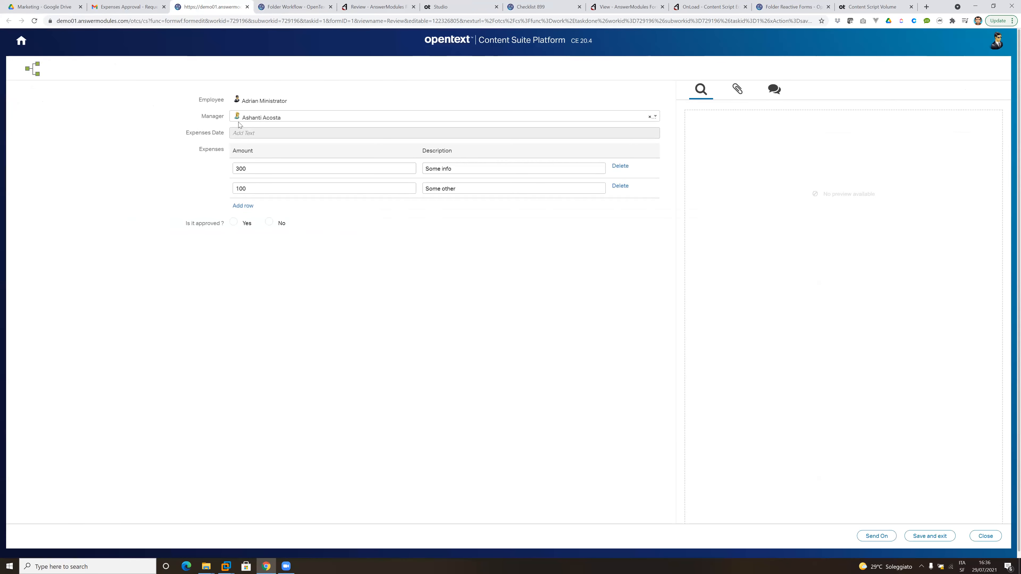
Answer Yes to "Is it approved ?" in the review form and send the task on.
click(235, 224)
click(270, 223)
click(234, 223)
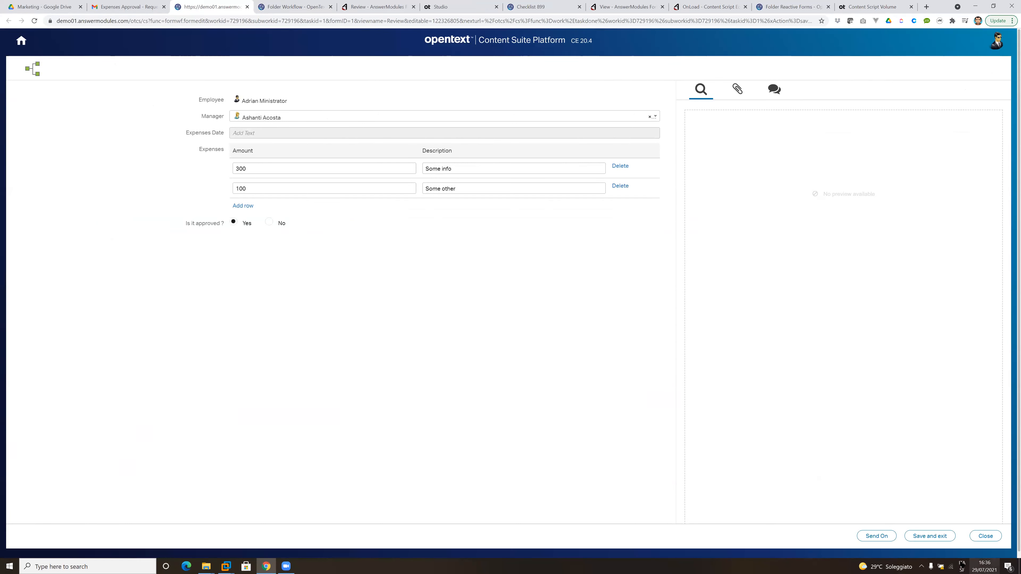
click(874, 536)
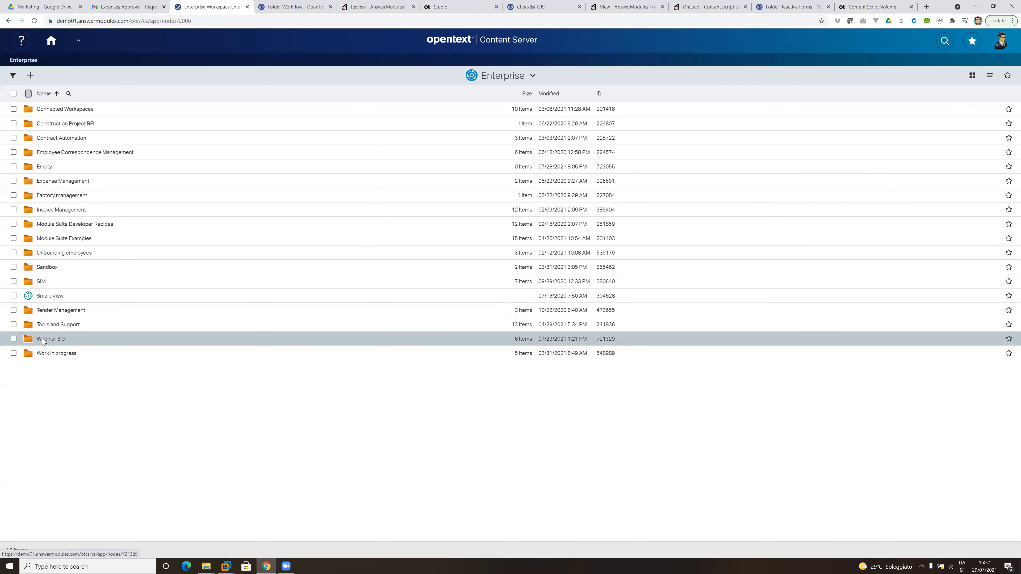
Browse from the Enterprise workspace through Webinar 3.0, Studio and Workflow to the 2021 folder.
click(43, 339)
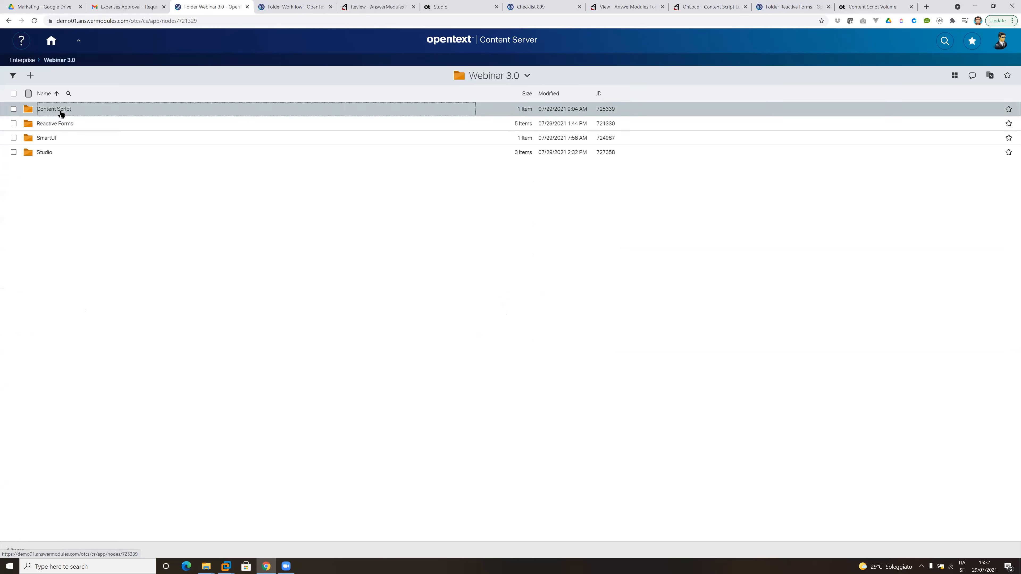
click(45, 153)
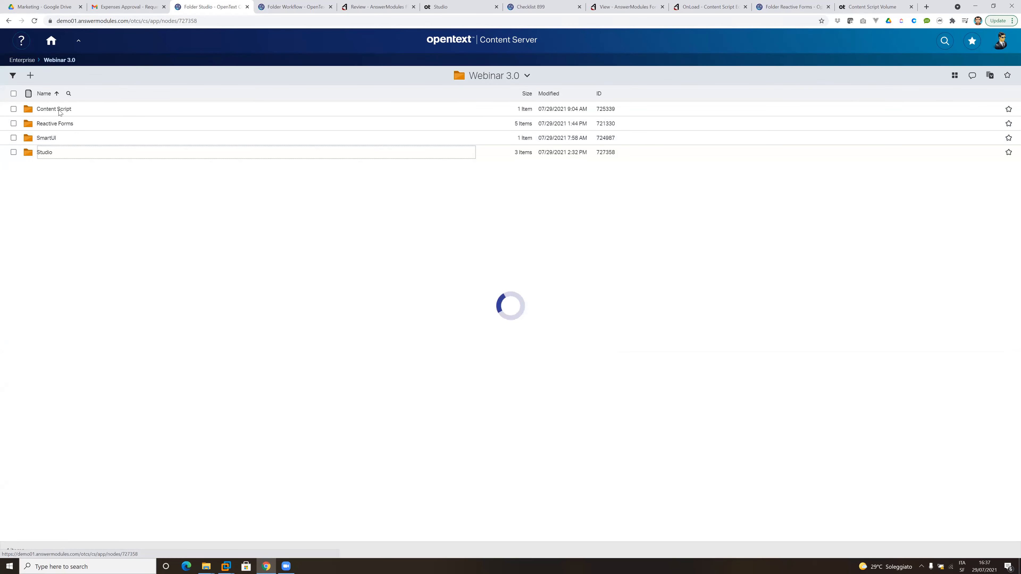
click(51, 138)
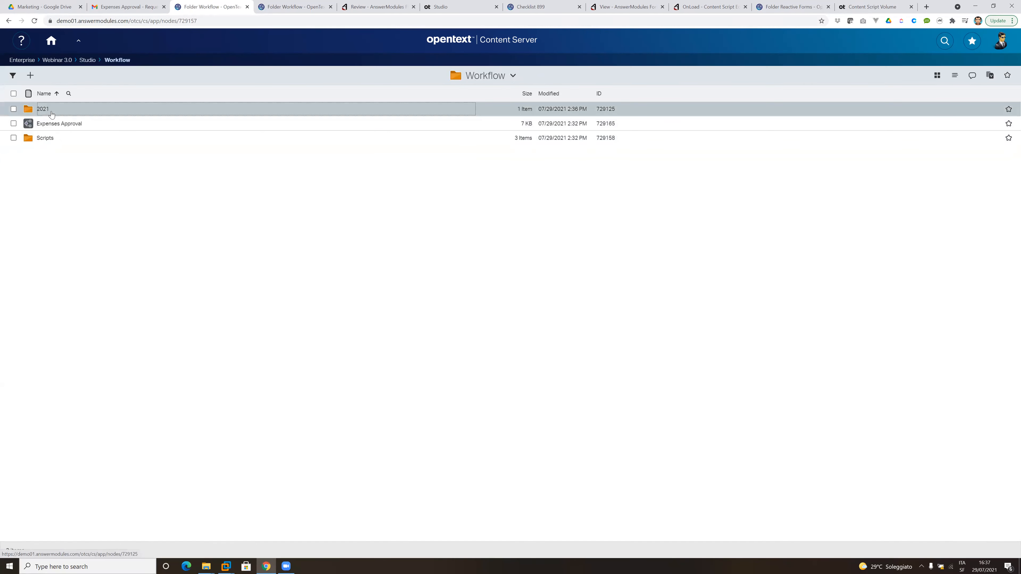
click(31, 110)
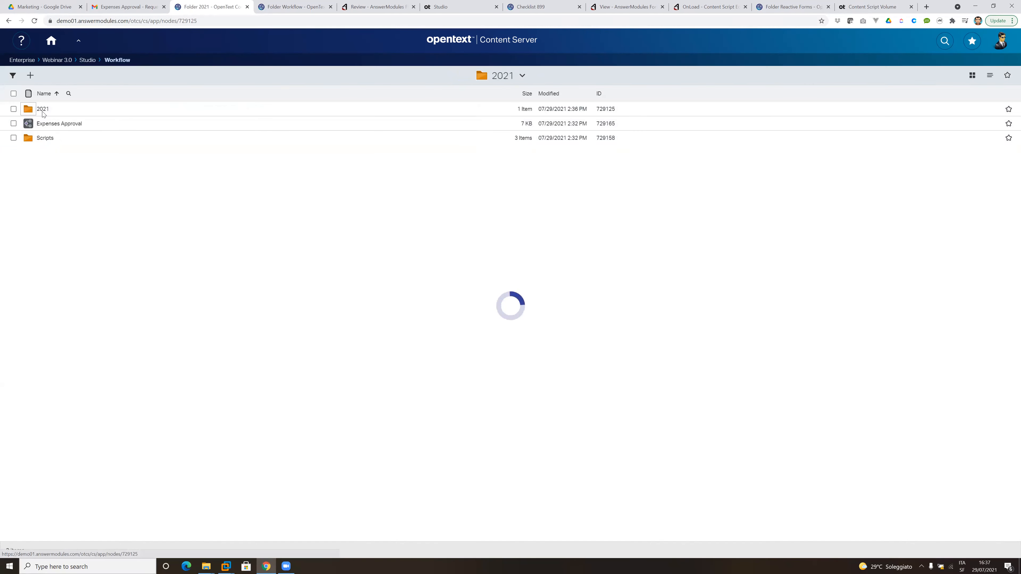
Browse through the 07, 29 and 729196 folders to the Report - 729196 - Expenses Approval document.
click(43, 111)
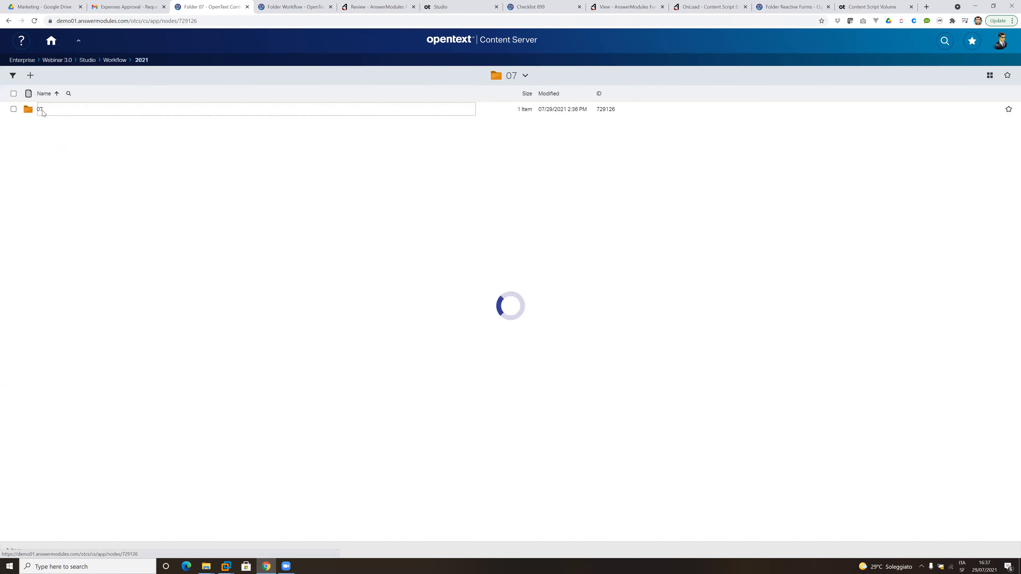
click(41, 109)
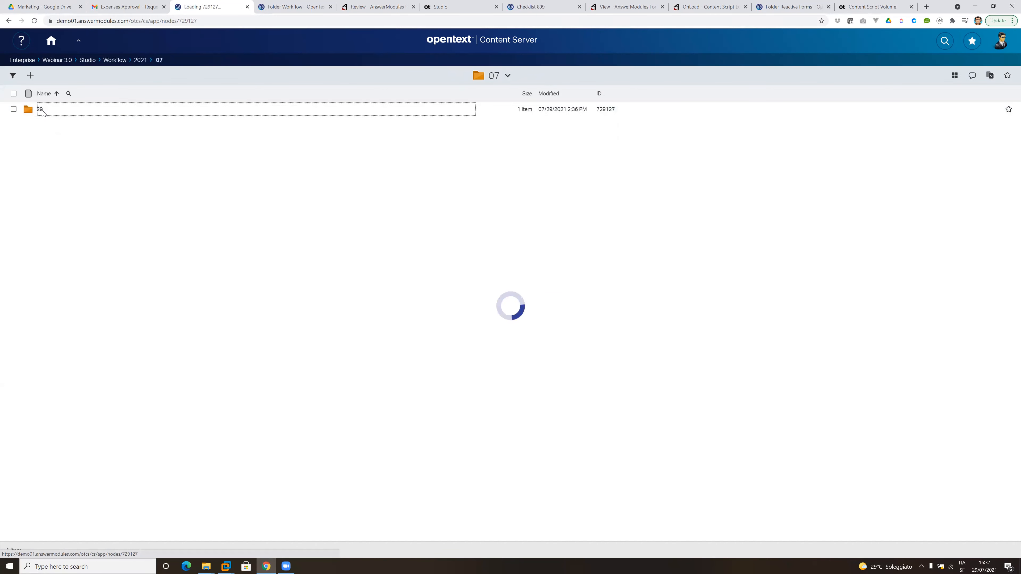
click(42, 114)
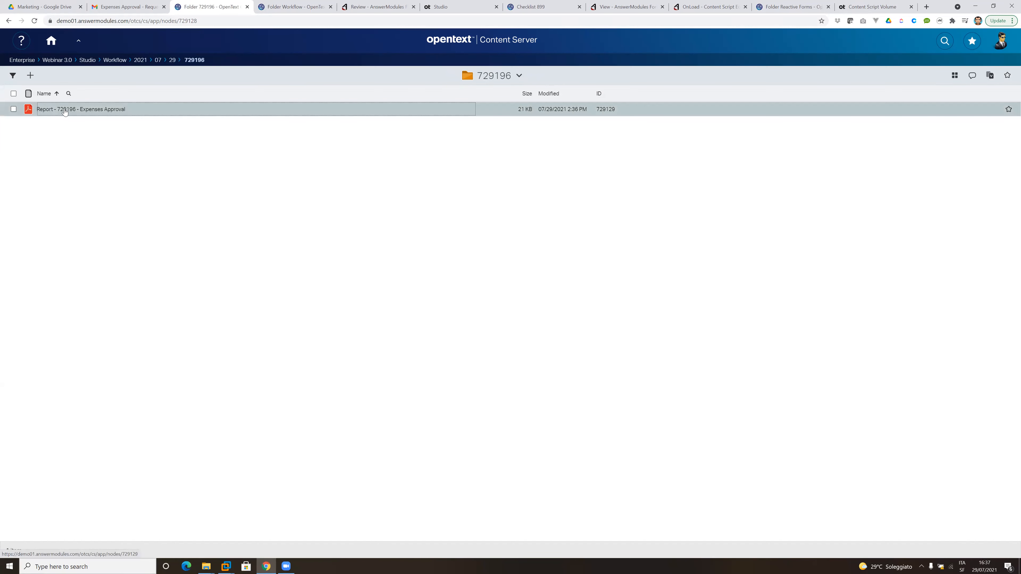
click(67, 112)
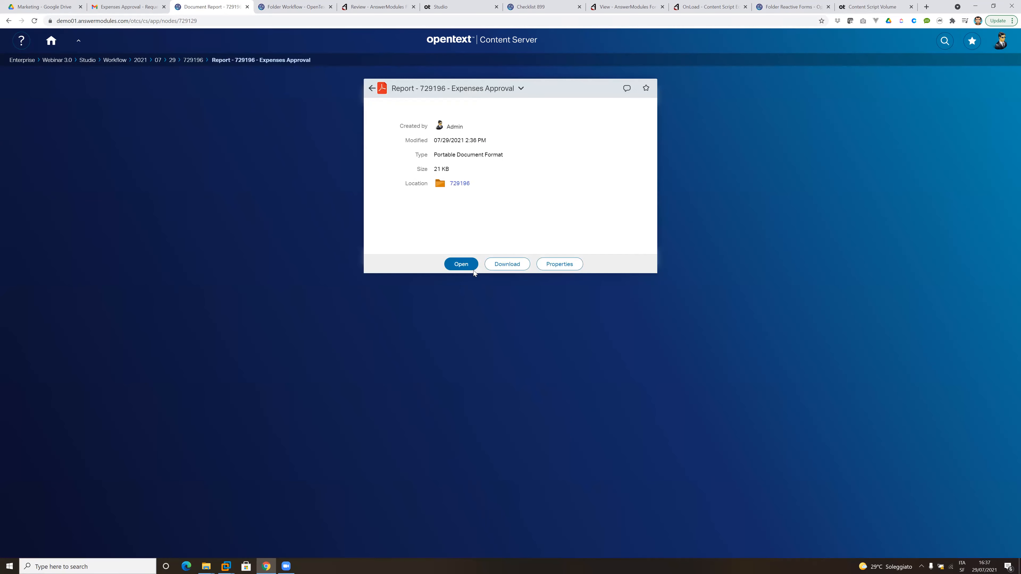
View the PDF content of the Expenses Approval report, close it and return to the Workflow folder.
click(461, 266)
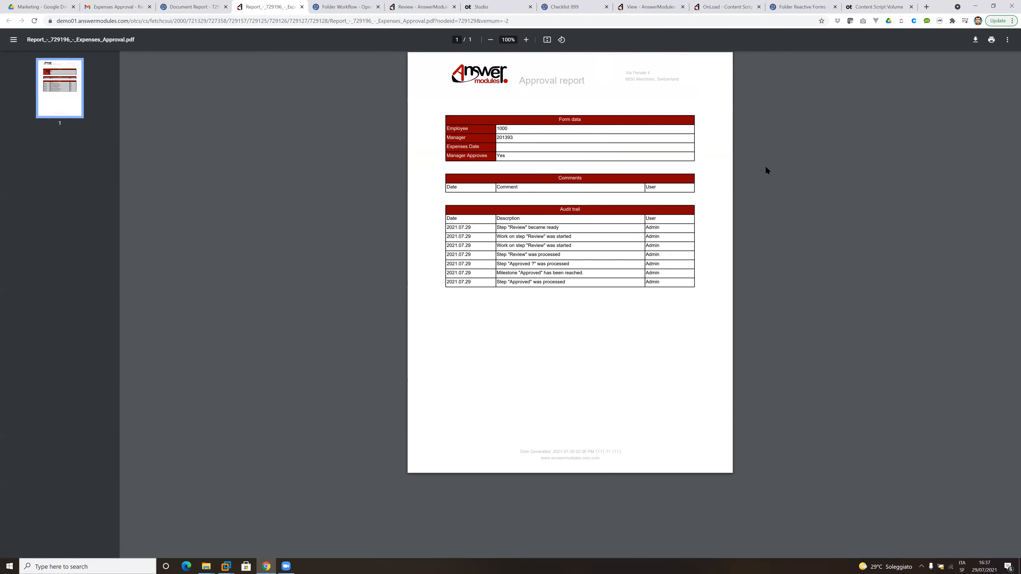
click(302, 7)
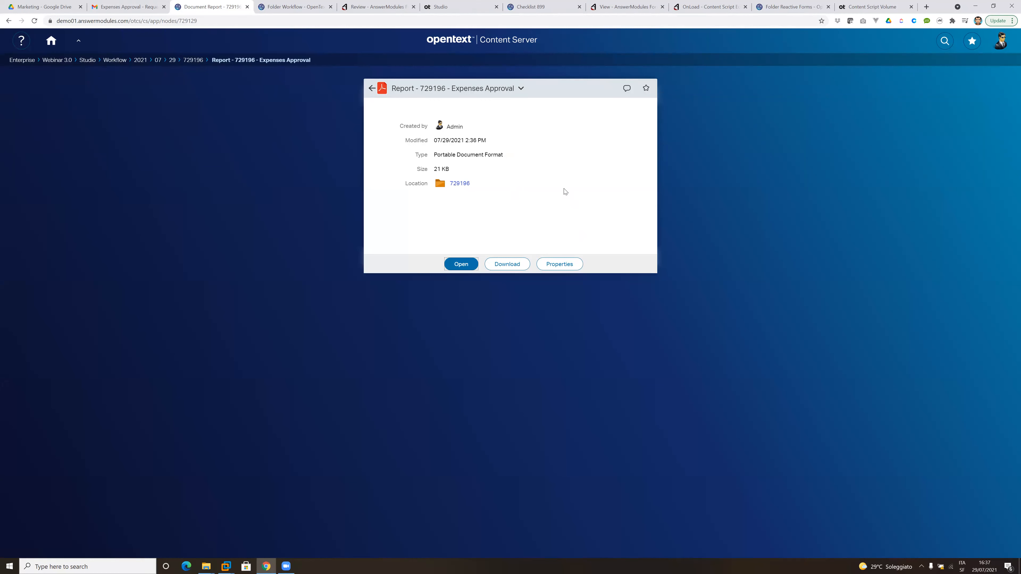
click(122, 60)
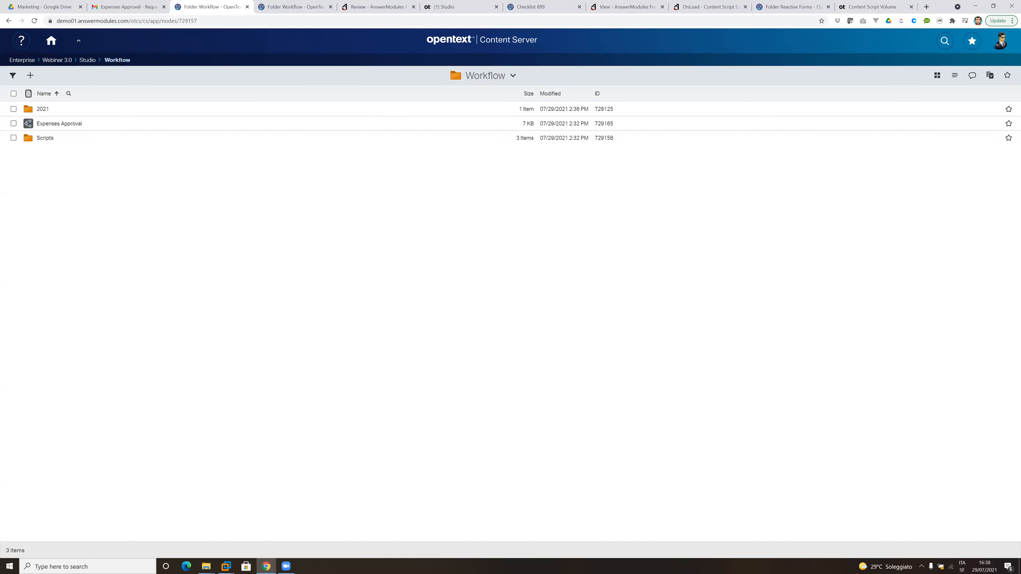
Browse the Content Script Volume through CSTools, Beautiful WebForm Studio and Templates to the Two Step Approvals folder.
click(873, 7)
click(179, 424)
click(207, 145)
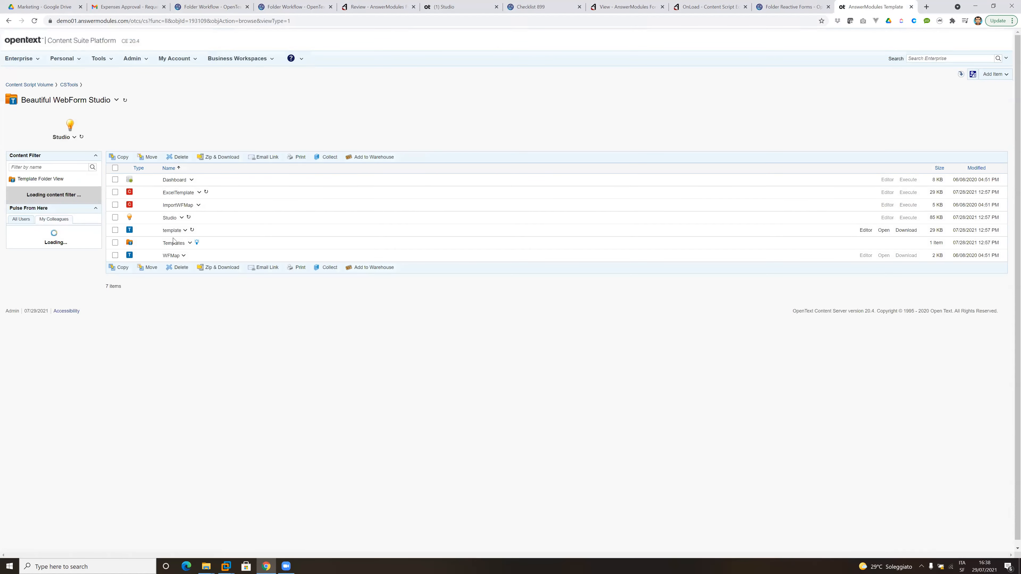
click(173, 243)
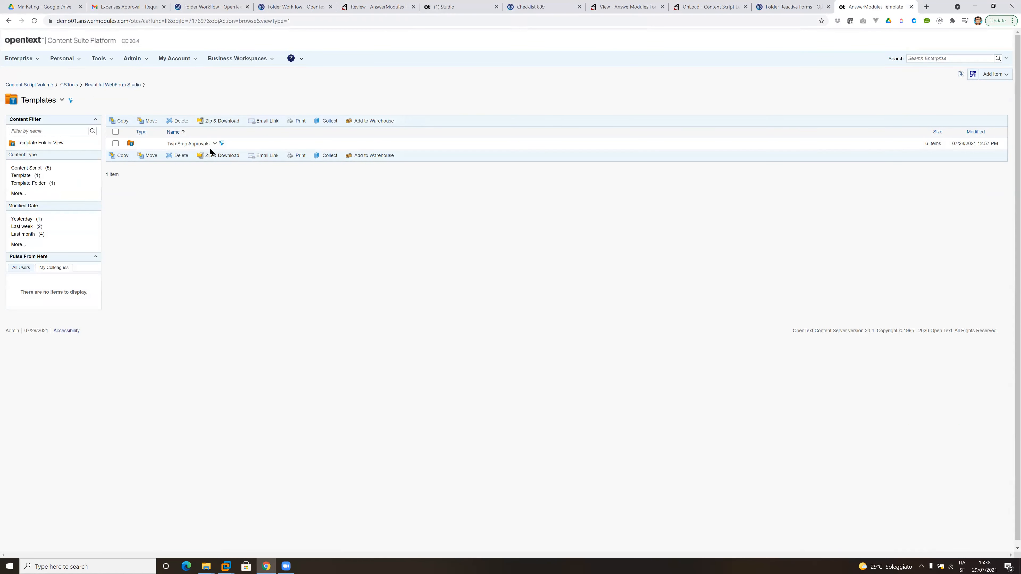
click(187, 144)
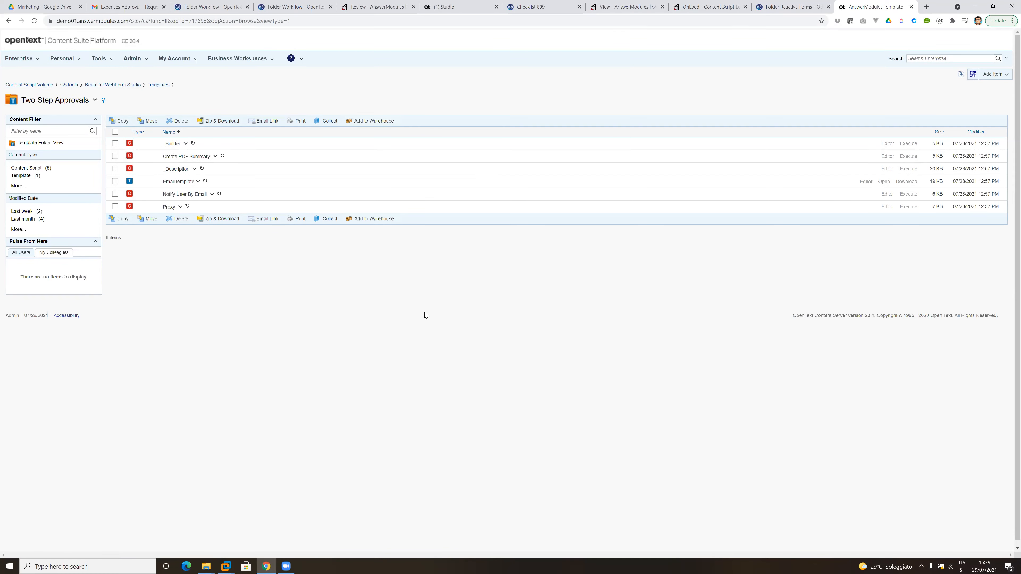
Launch PowerPoint in a maximized window and open the recent presentation AM Webinar Module Suite 3.0_DRAFT.pptx.
key(super)
text(po)
key(Down)
key(Right)
key(Down)
key(Down)
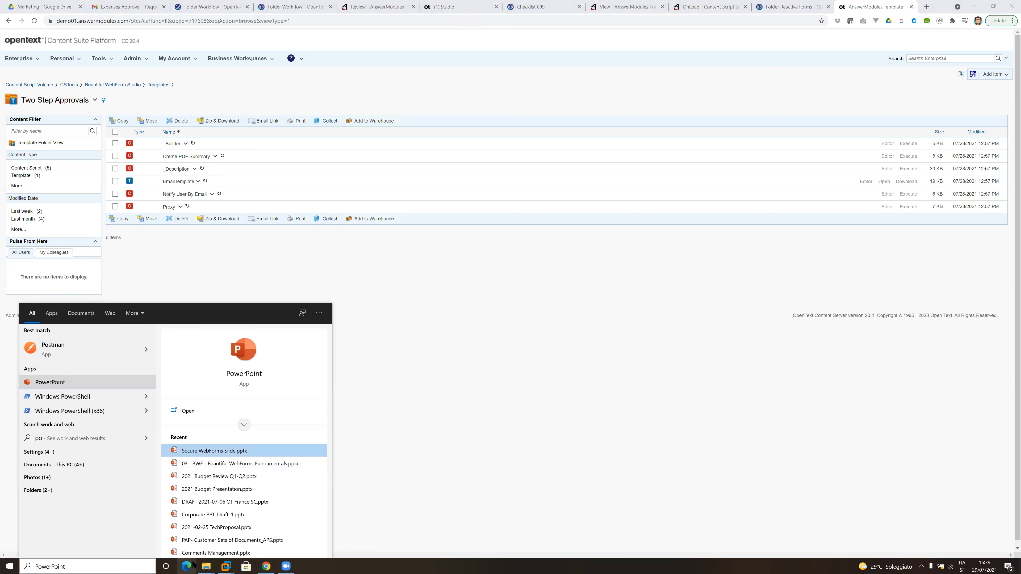
key(Return)
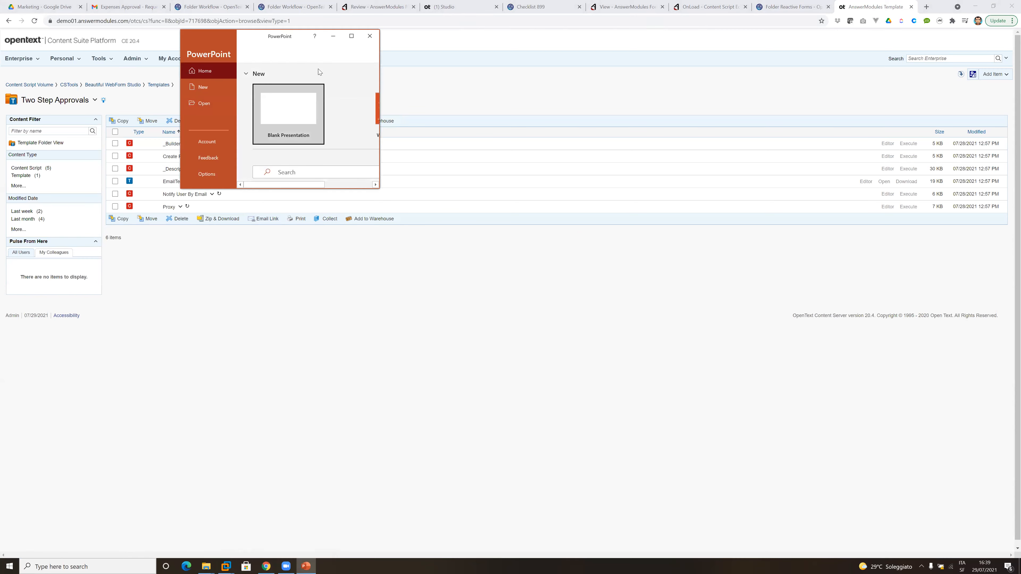
click(351, 36)
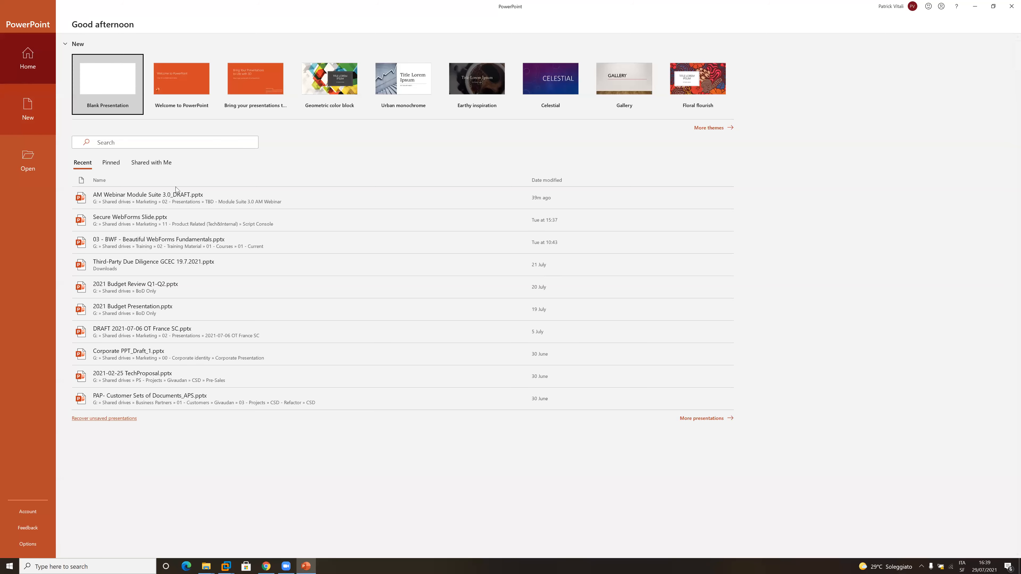
click(182, 194)
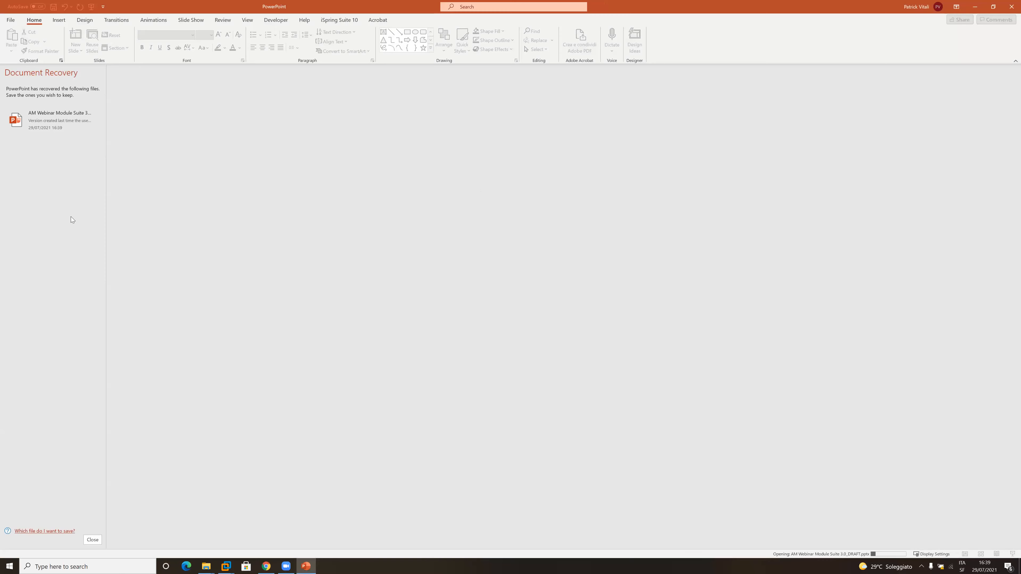